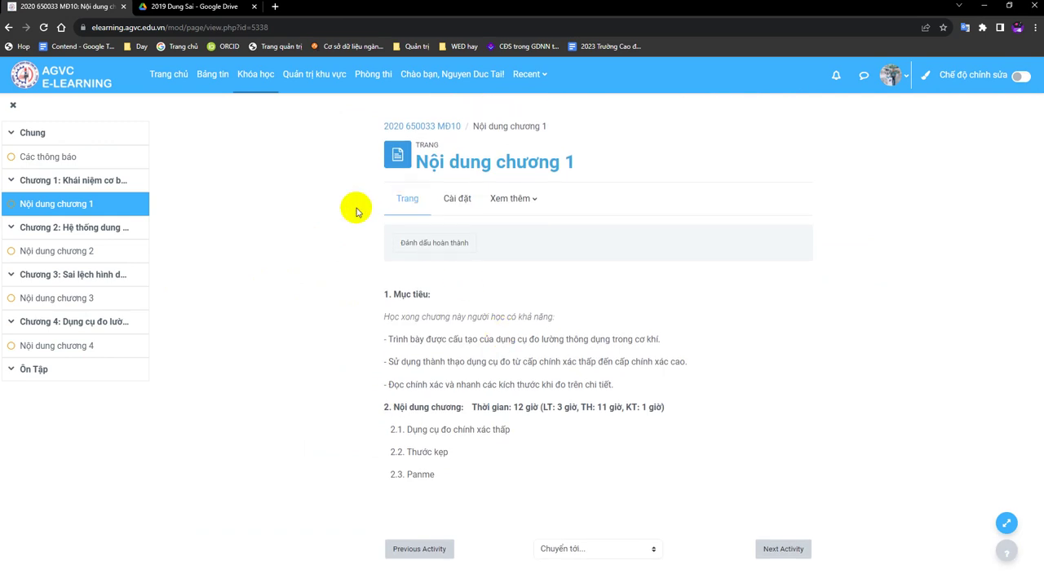
Look through the Nội dung chương 2 page, the Các thông báo forum and the Chương 1 section of the course
click(59, 255)
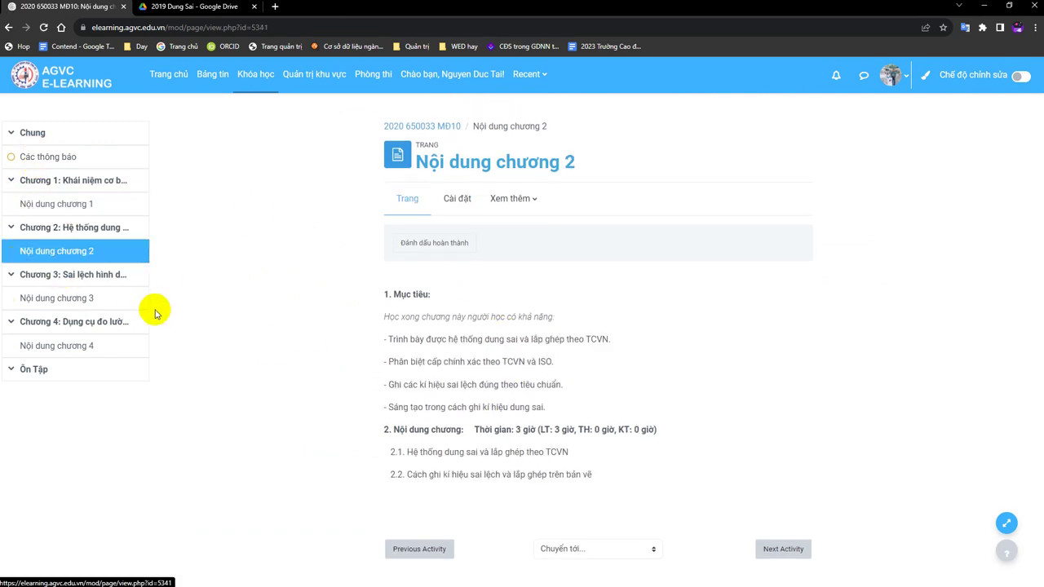
click(51, 157)
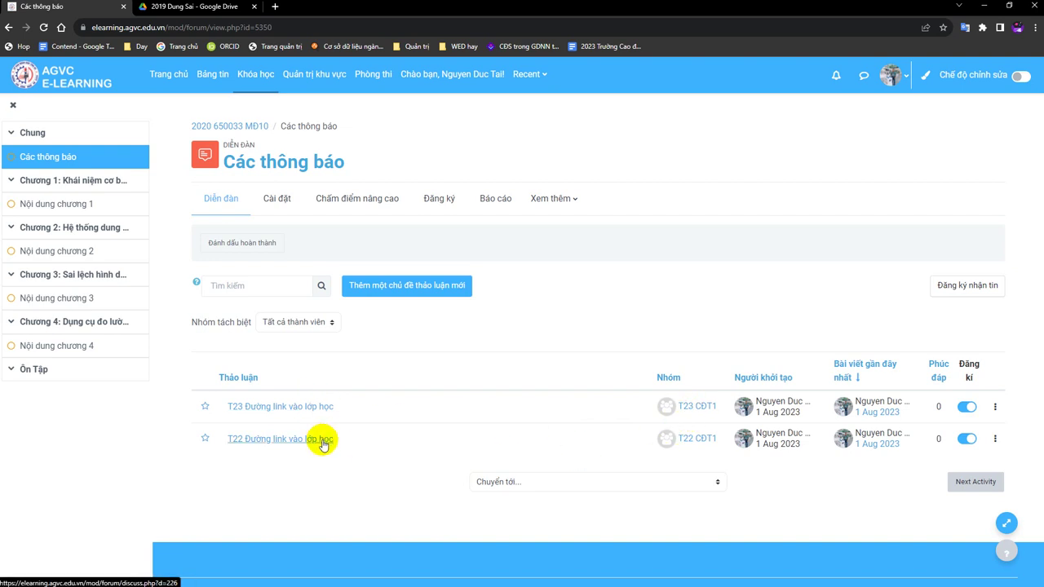
click(71, 189)
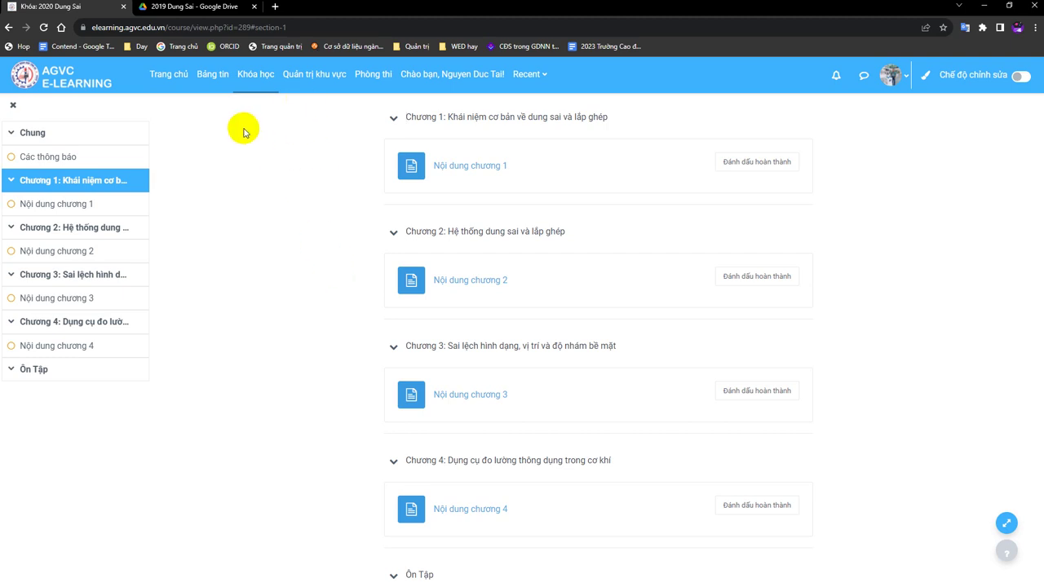
Switch to Google Drive, open "Kiểm tra hình dạng và vị trí.docx" from the 2019 Dung Sai folder and skim its contents
click(204, 6)
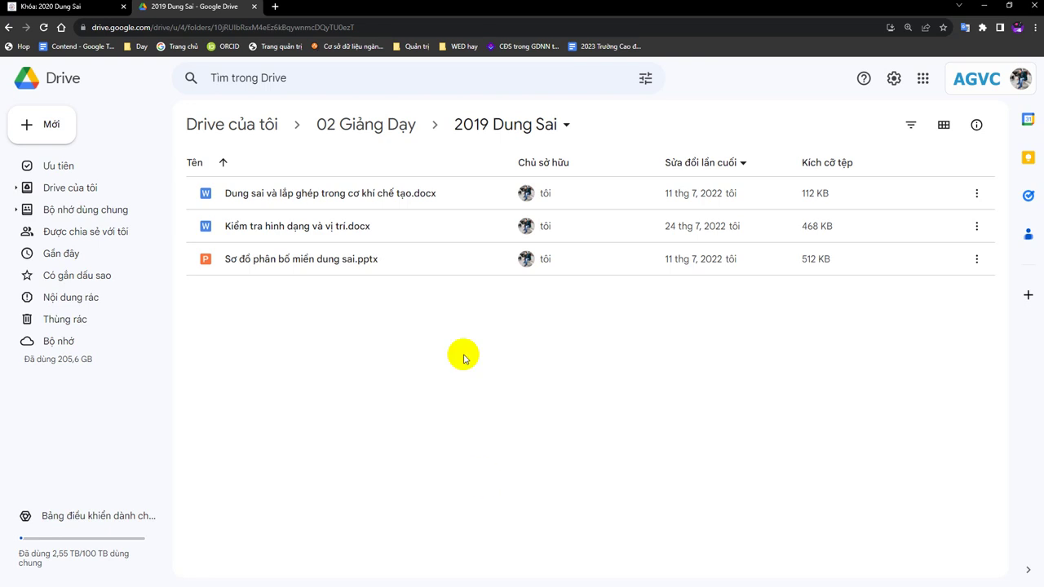
double_click(284, 237)
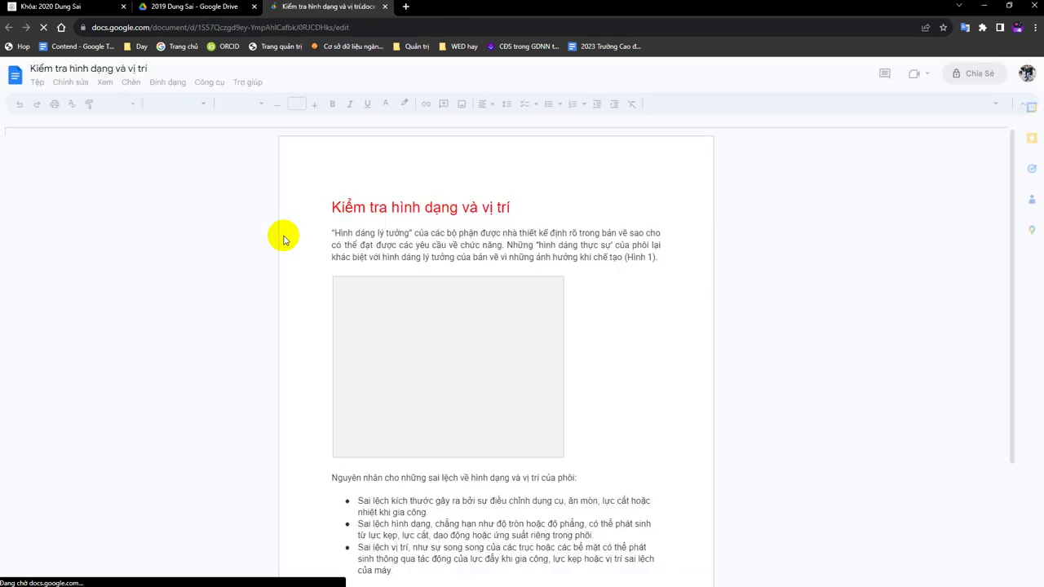
scroll(537, 335, down, 5)
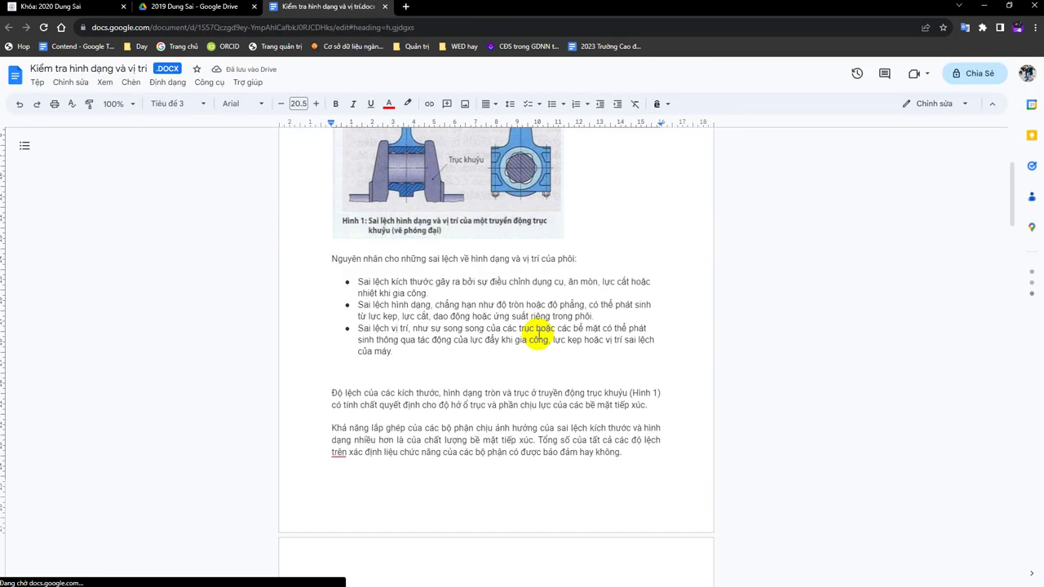
scroll(538, 339, down, 4)
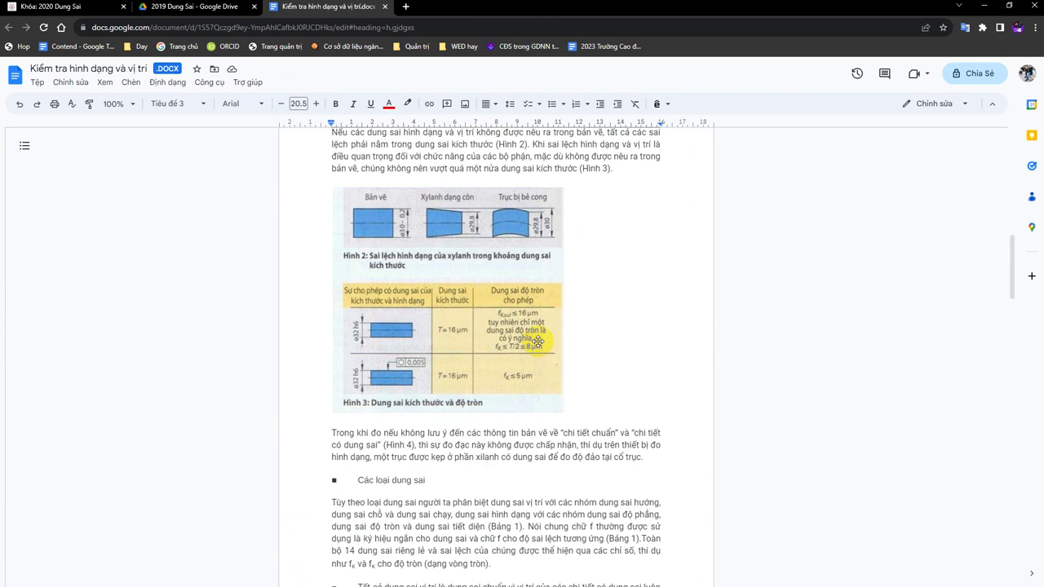
scroll(539, 341, up, 2)
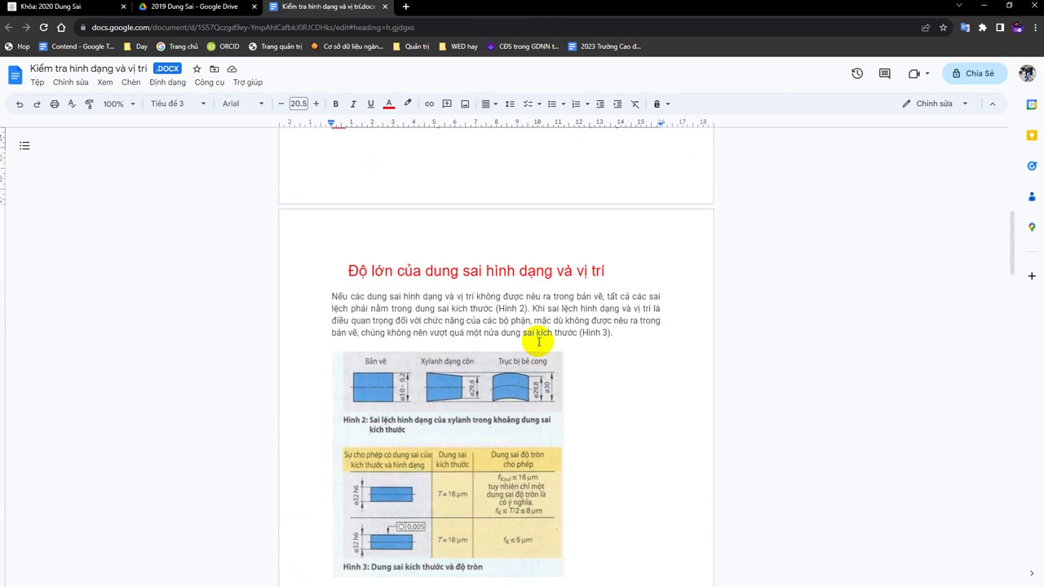
scroll(539, 341, up, 6)
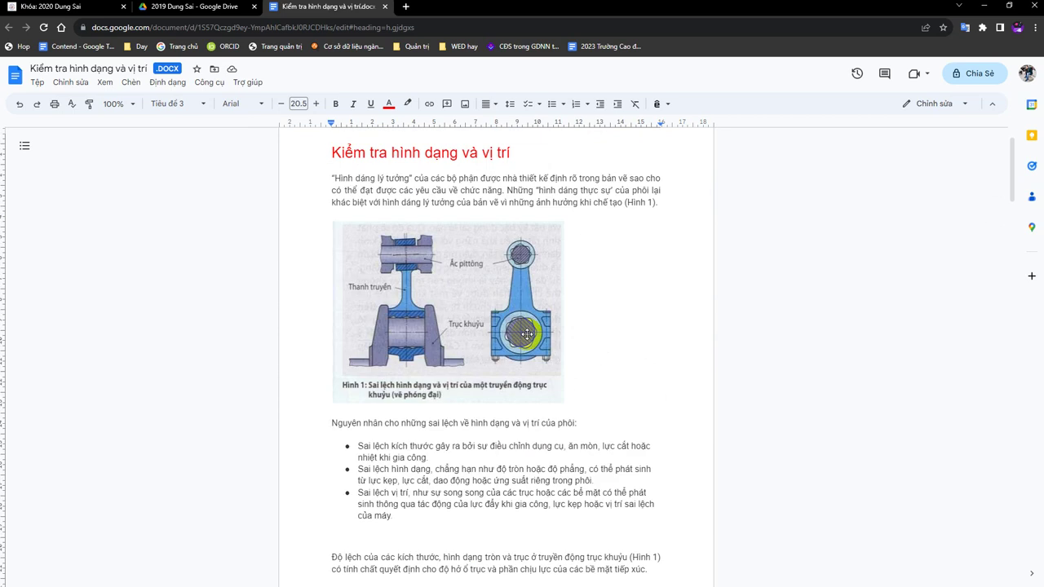
scroll(489, 326, up, 1)
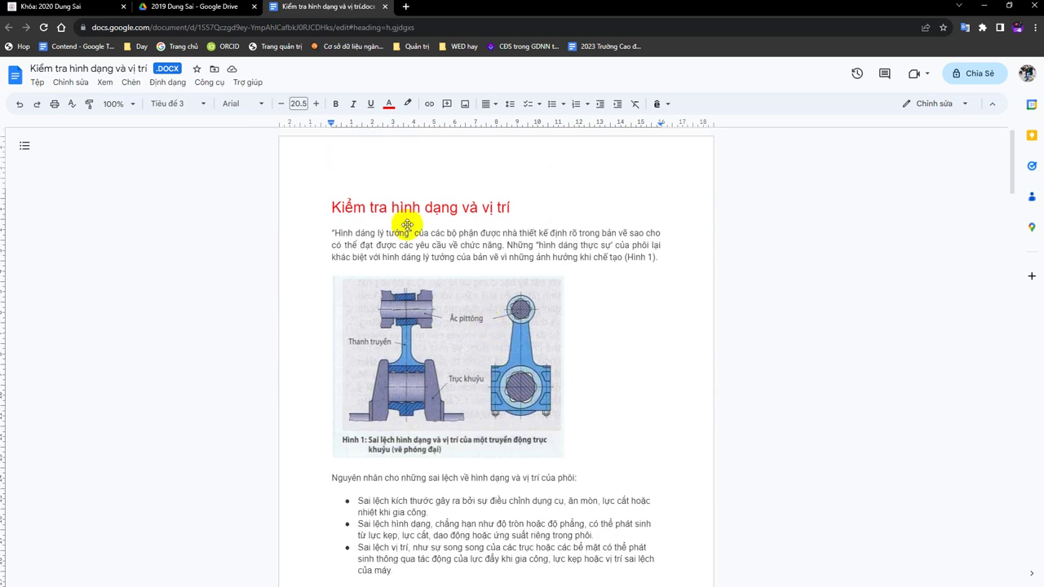
Return to the 2020 Dung Sai course in AGVC E-Learning, go to Chương 3 and turn on editing mode
click(34, 13)
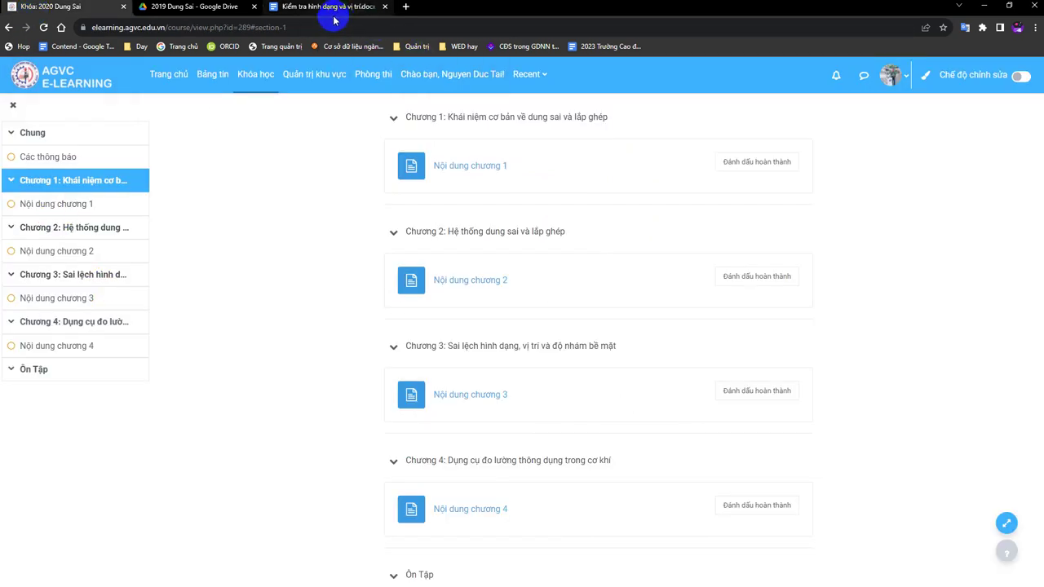
click(64, 278)
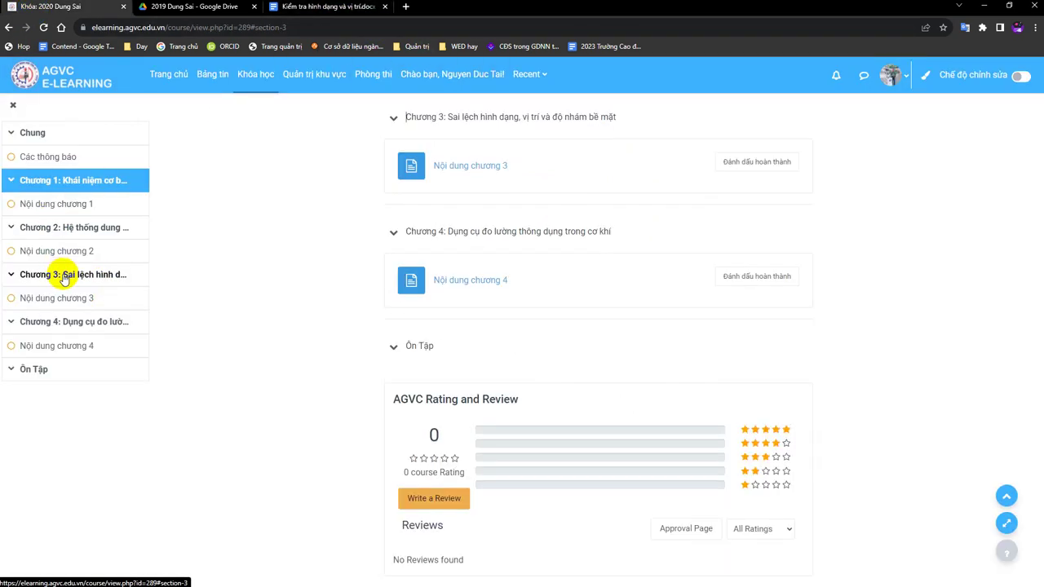
scroll(454, 350, up, 2)
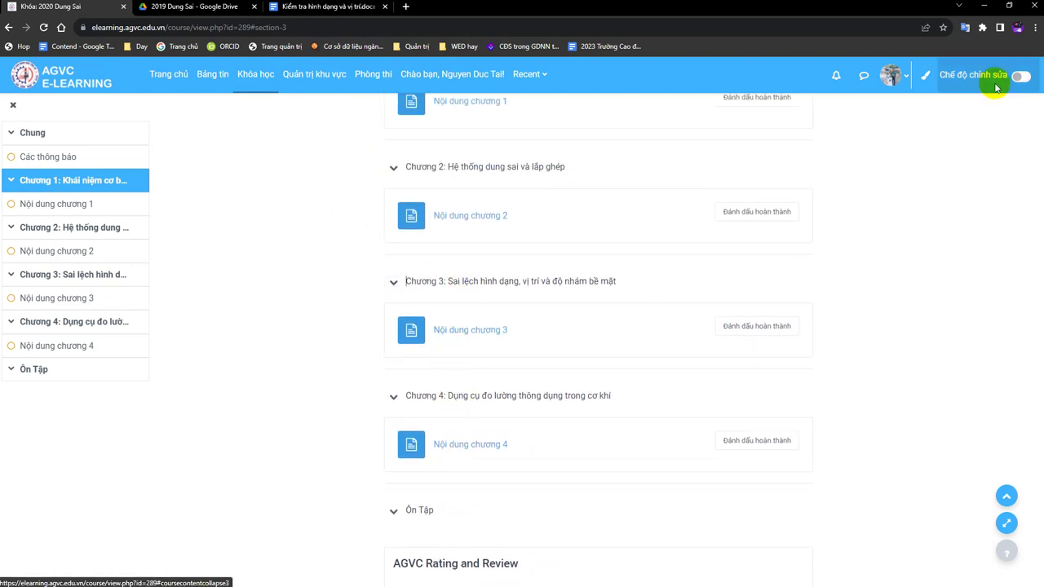
click(1020, 77)
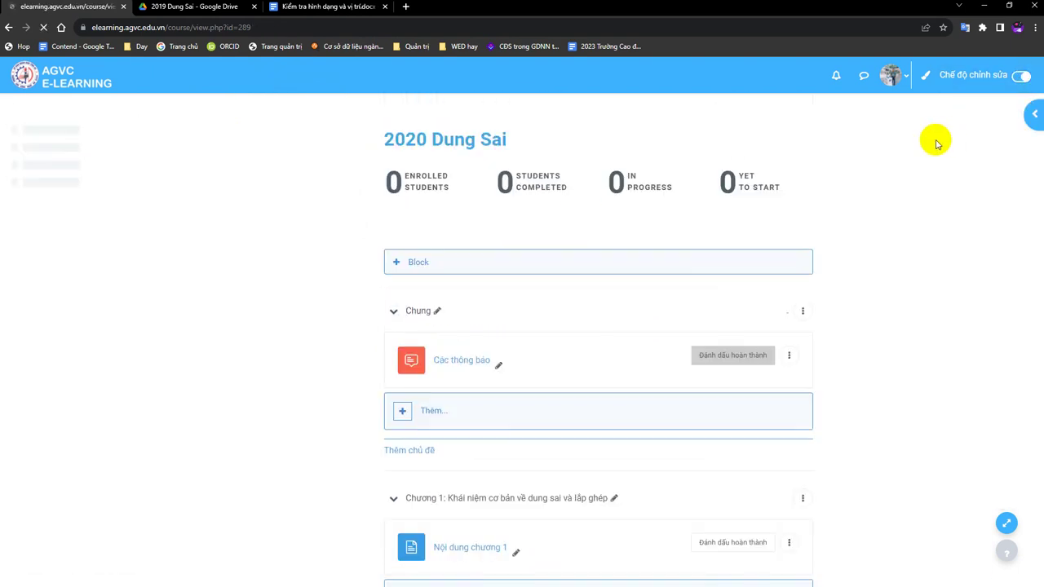
Start adding a new Trang (Page) resource to the section Chương 3: Sai lệch hình dạng, vị trí và độ nhám bề mặt
scroll(873, 333, down, 3)
scroll(873, 332, down, 3)
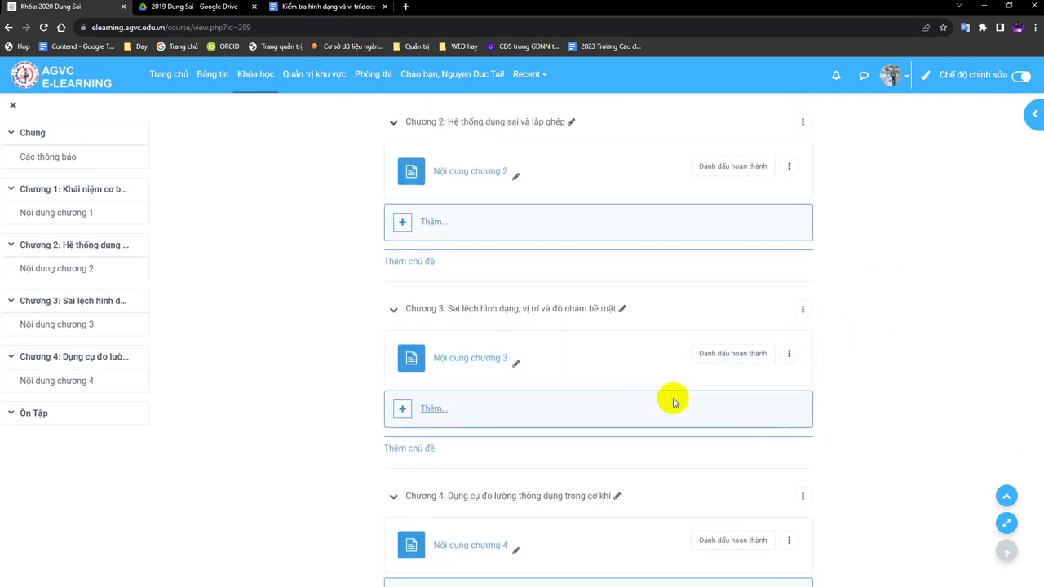
scroll(671, 401, down, 1)
click(432, 315)
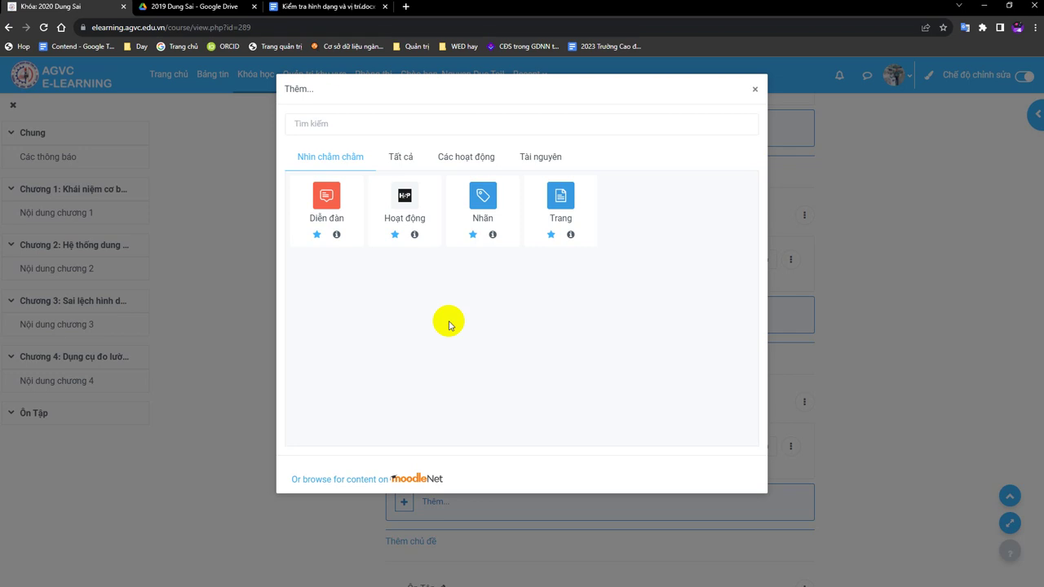
click(565, 206)
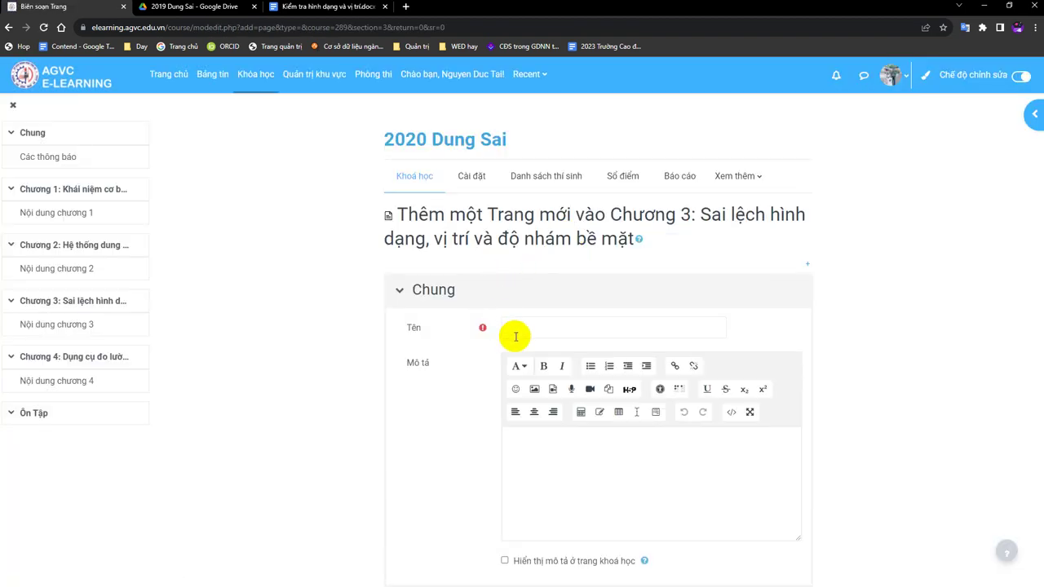
Name the new page "Kiểm tra hình dạng và vị trí" by copying the Google Docs document's heading, and place the cursor in its content editor
click(341, 14)
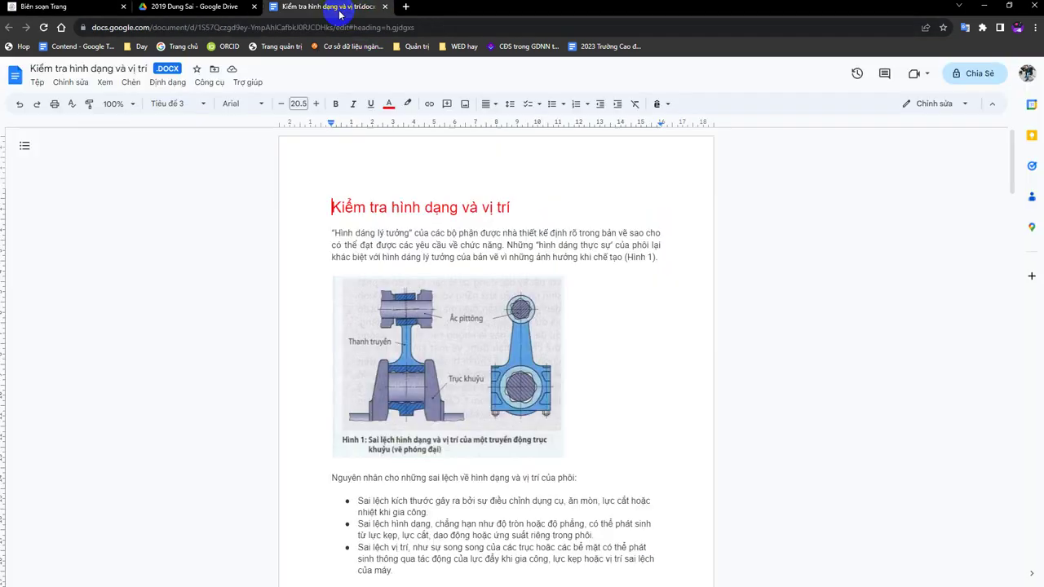
click(90, 10)
click(542, 326)
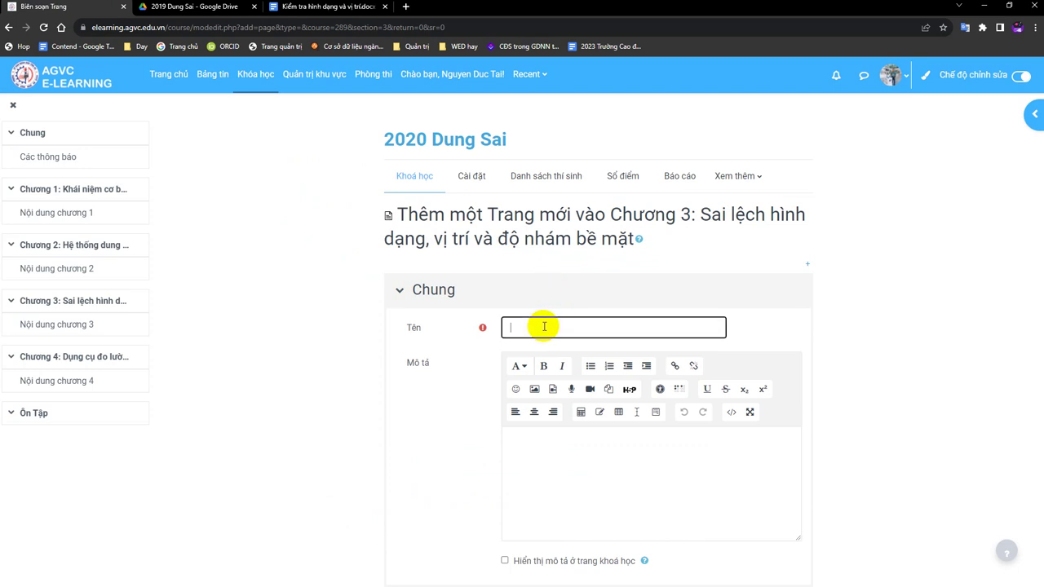
click(334, 8)
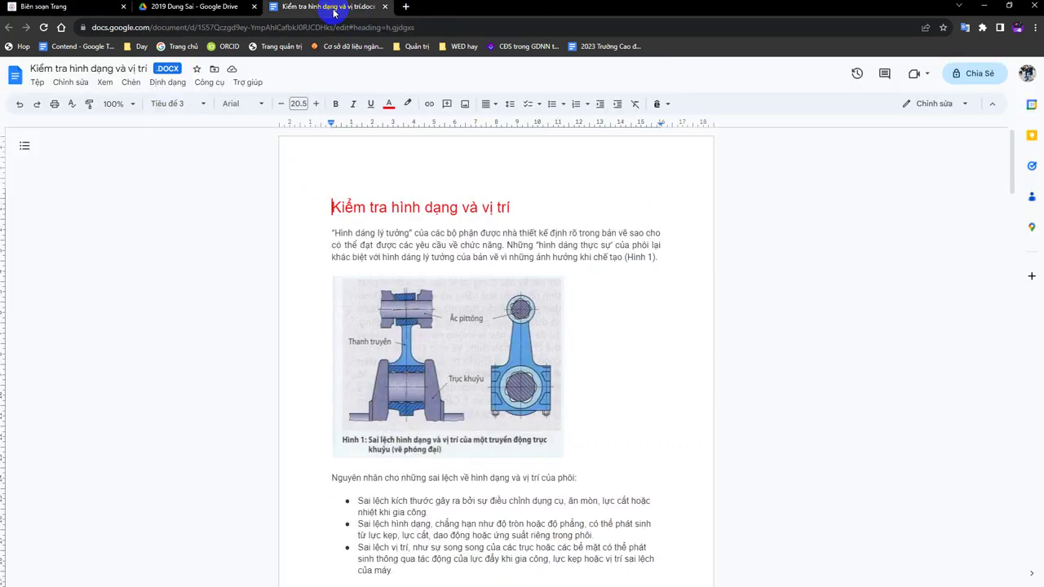
drag(509, 206, 338, 205)
key(ctrl+c)
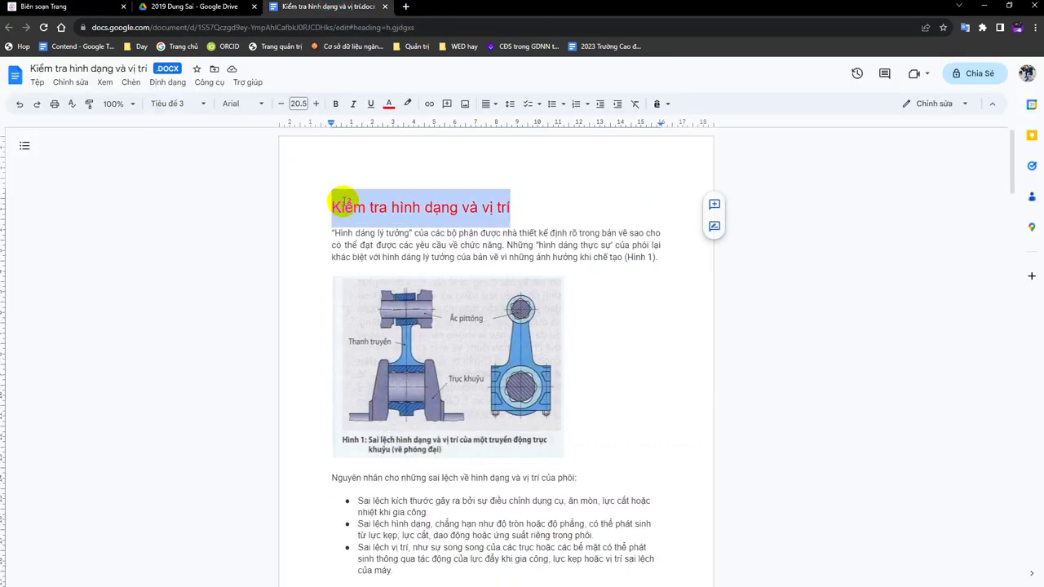
click(106, 4)
click(540, 326)
key(ctrl+v)
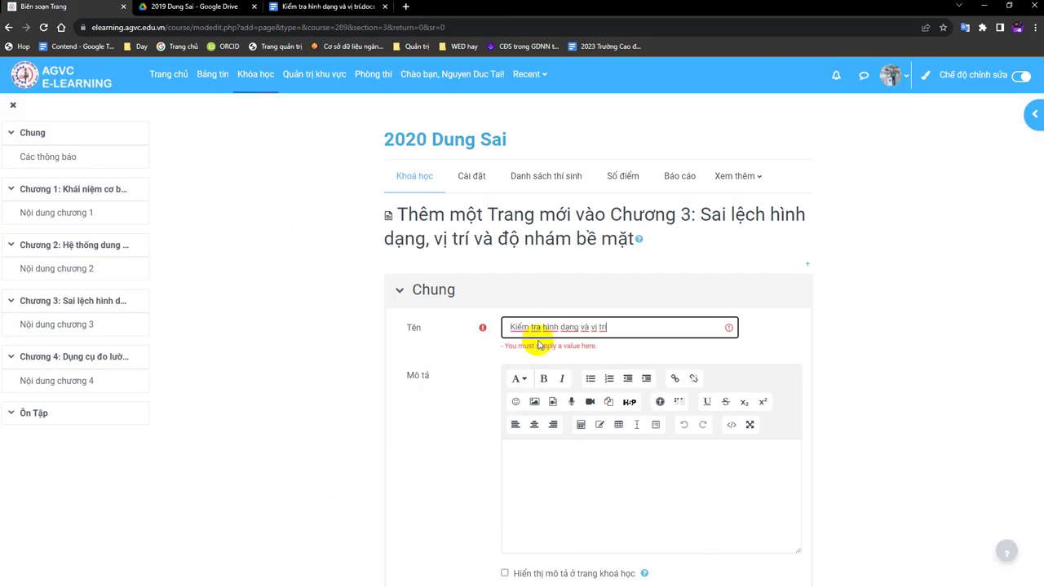
click(674, 497)
scroll(666, 485, down, 5)
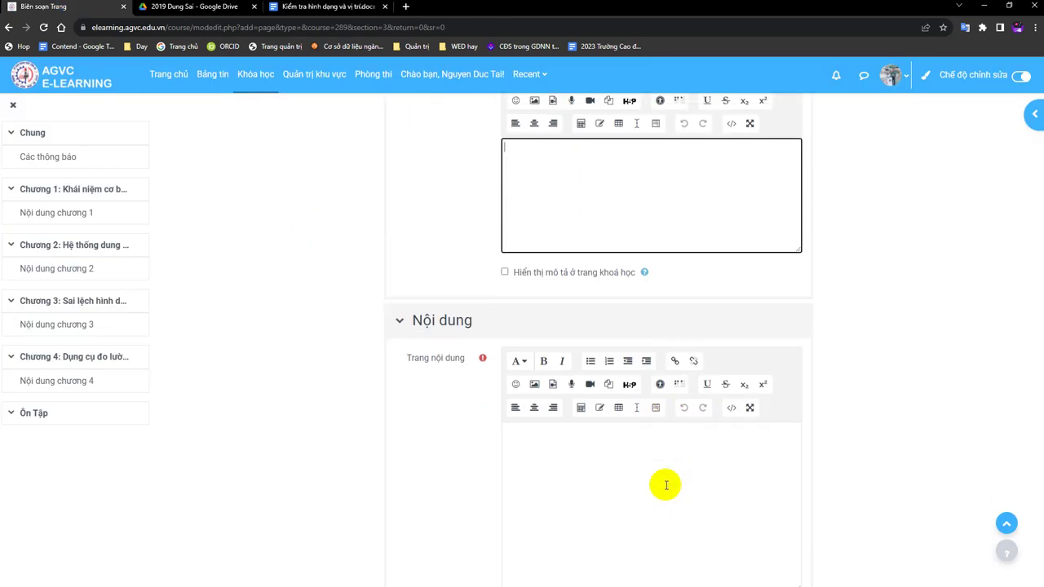
click(637, 375)
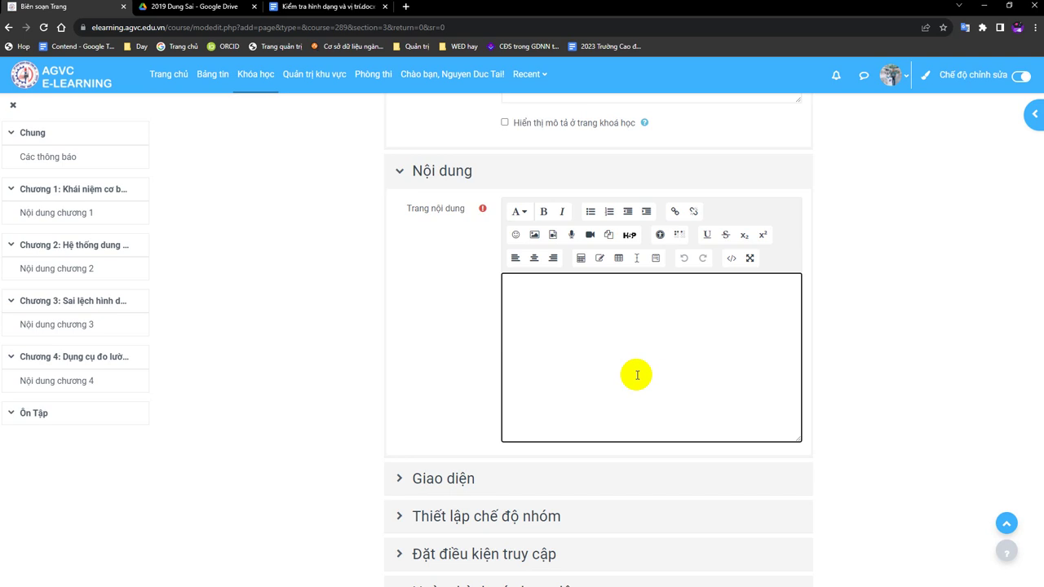
Switch to the Google Docs document and publish it to the web using the embed (Nhúng) option
click(298, 13)
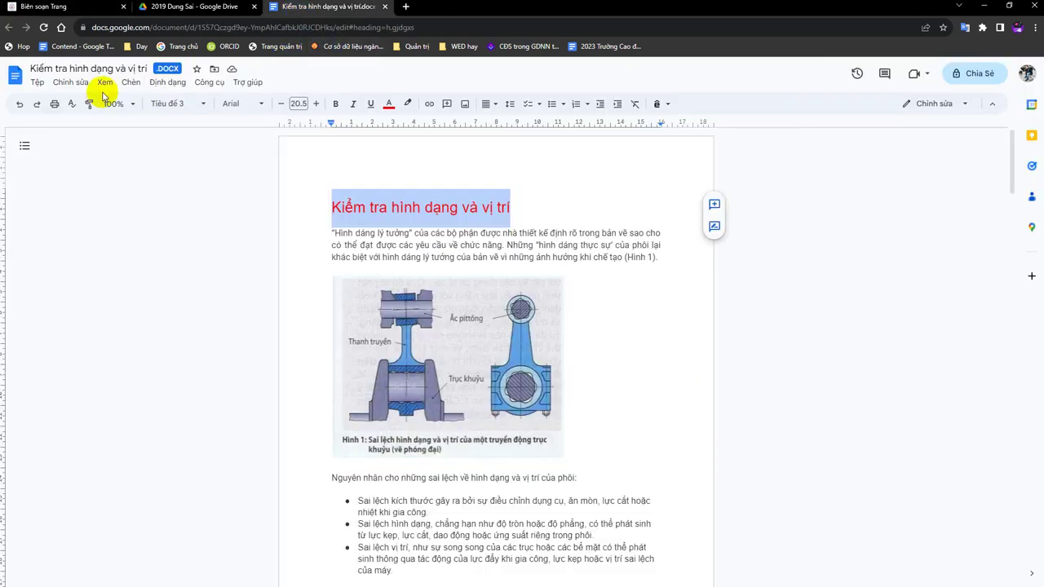
click(38, 85)
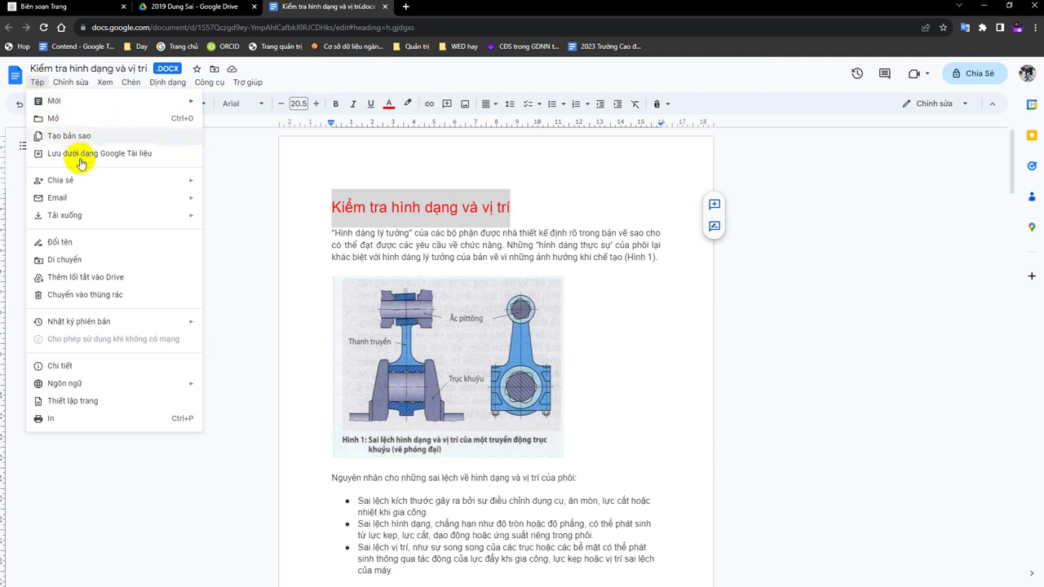
mouse_move(86, 179)
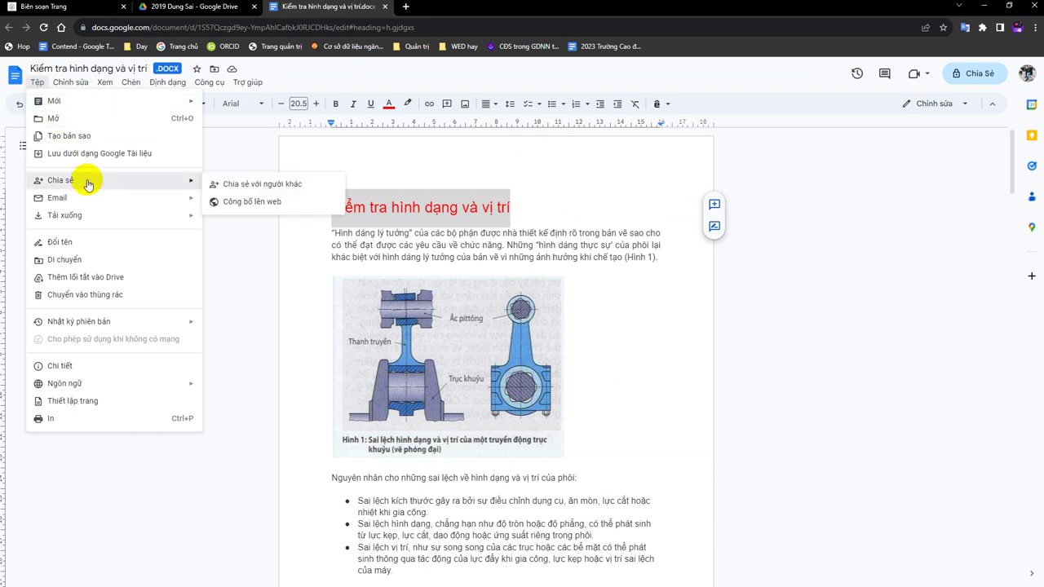
click(303, 204)
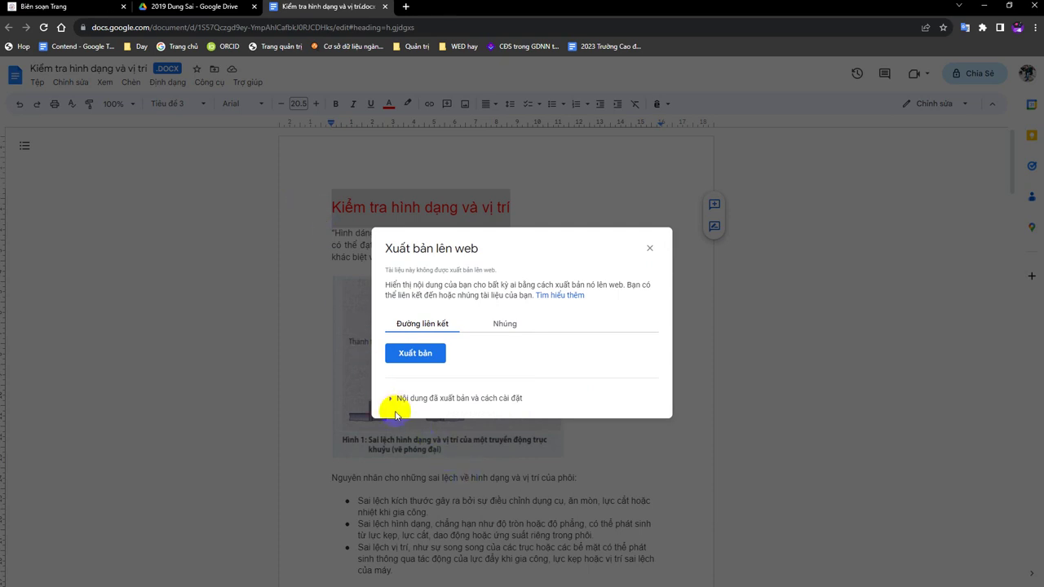
click(500, 325)
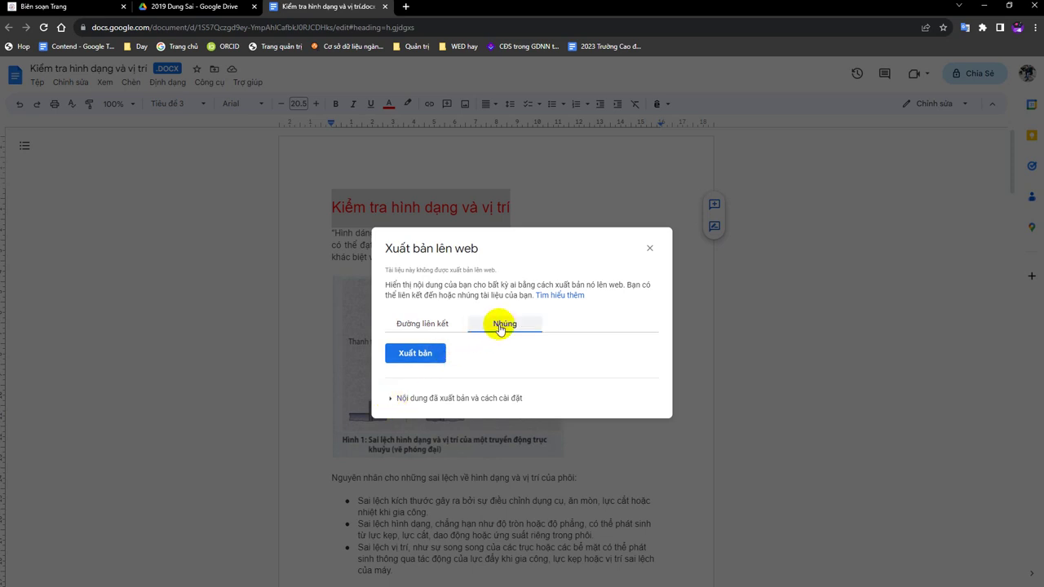
click(431, 354)
click(578, 92)
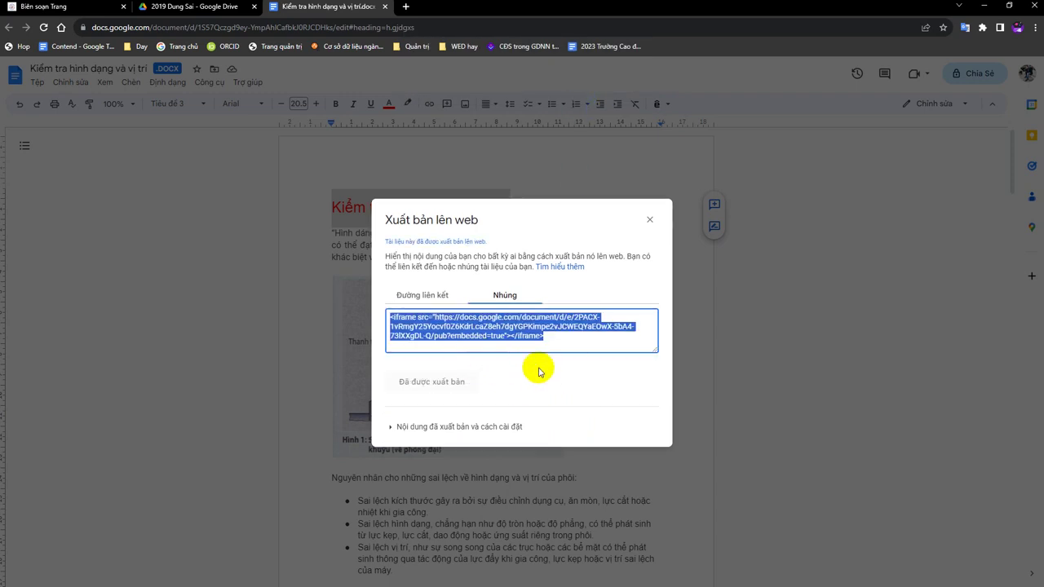
Copy the whole iframe embed code of the published document
click(556, 335)
click(556, 335)
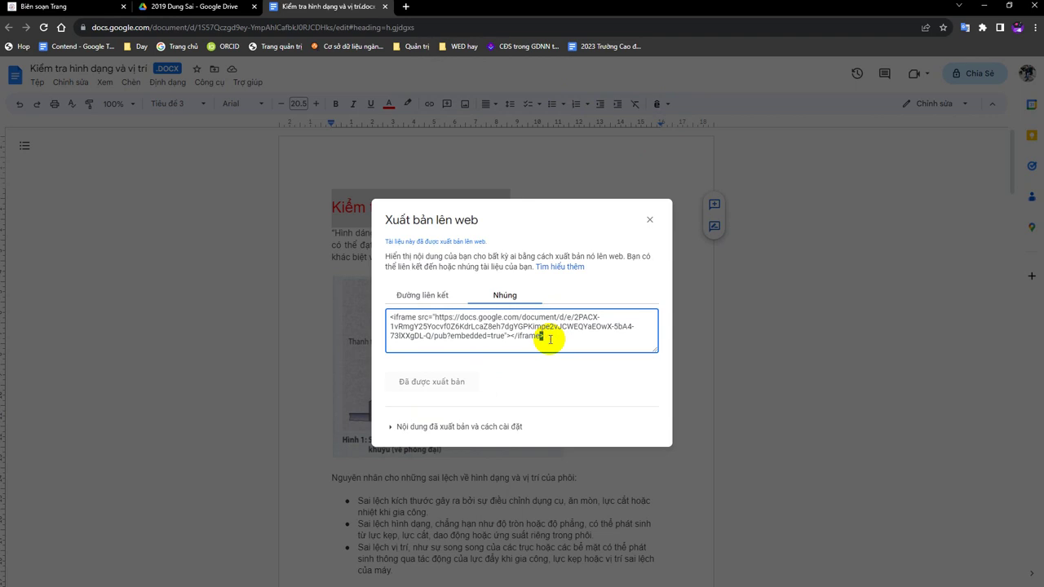
click(550, 340)
key(ctrl+c)
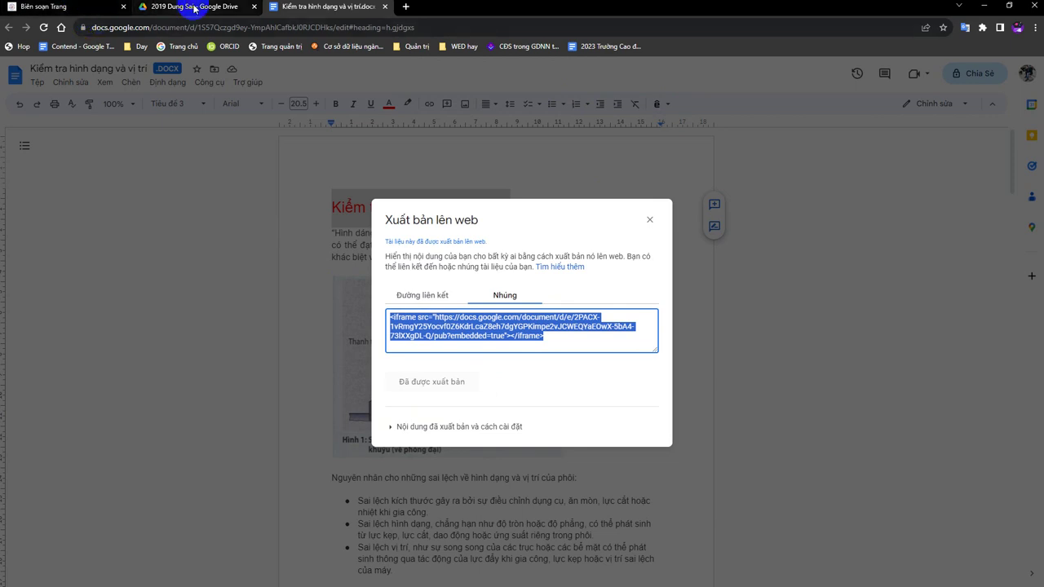
Switch back to the Moodle page form and replace the Trang nội dung HTML source with the copied iframe embed code
click(162, 7)
click(70, 8)
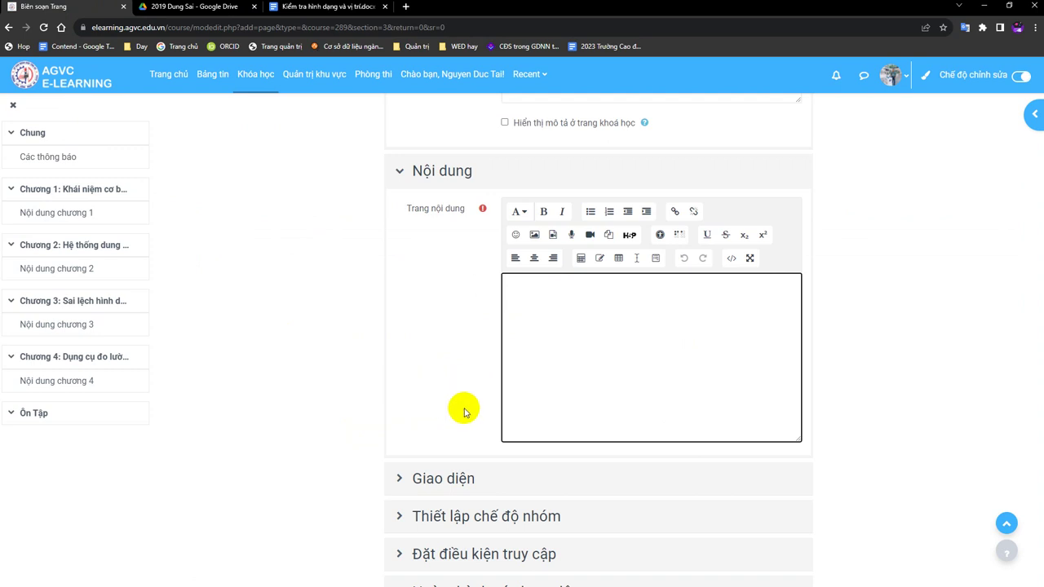
click(733, 268)
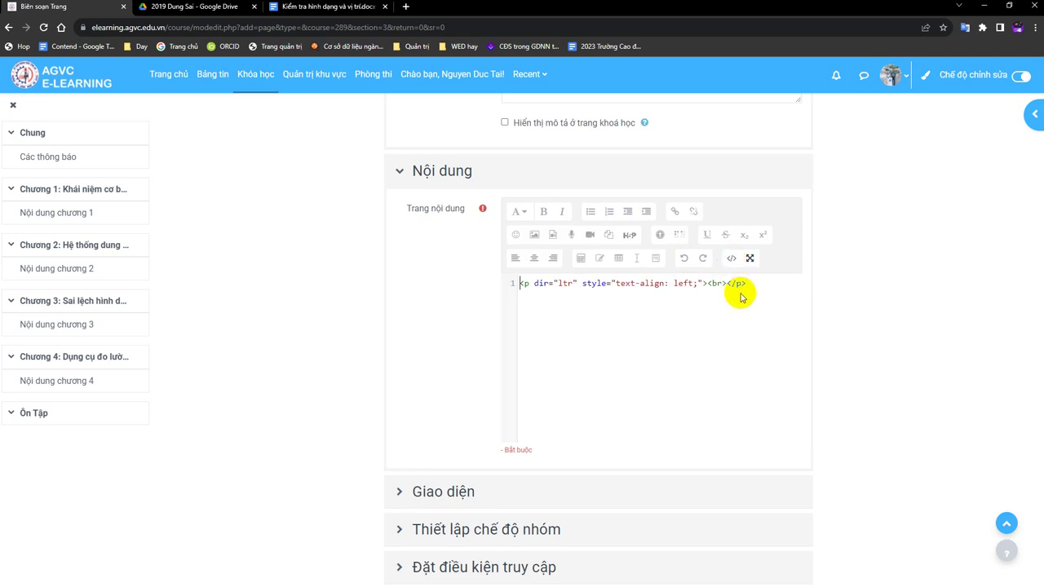
triple_click(732, 285)
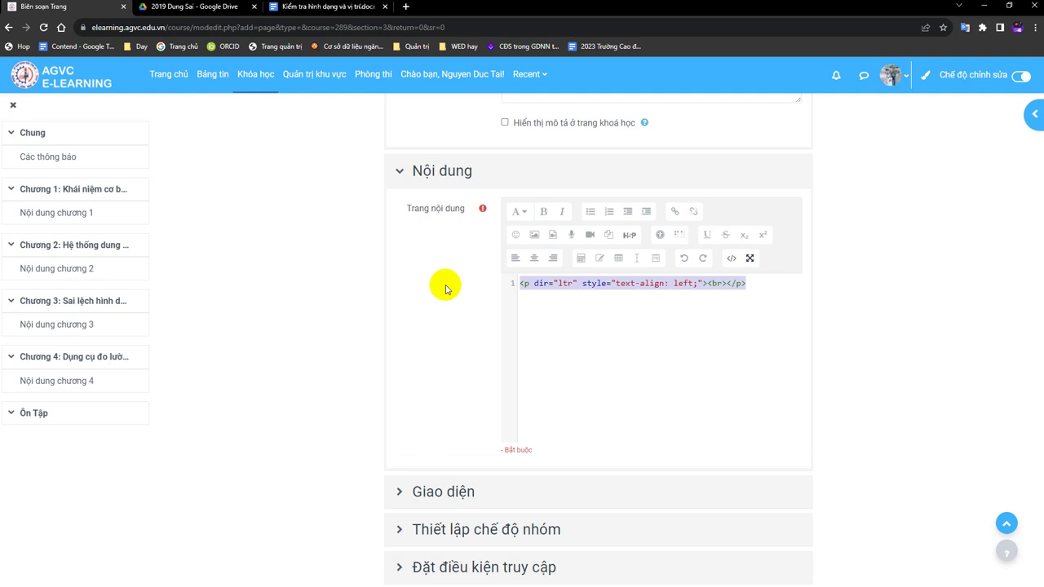
key(BackSpace)
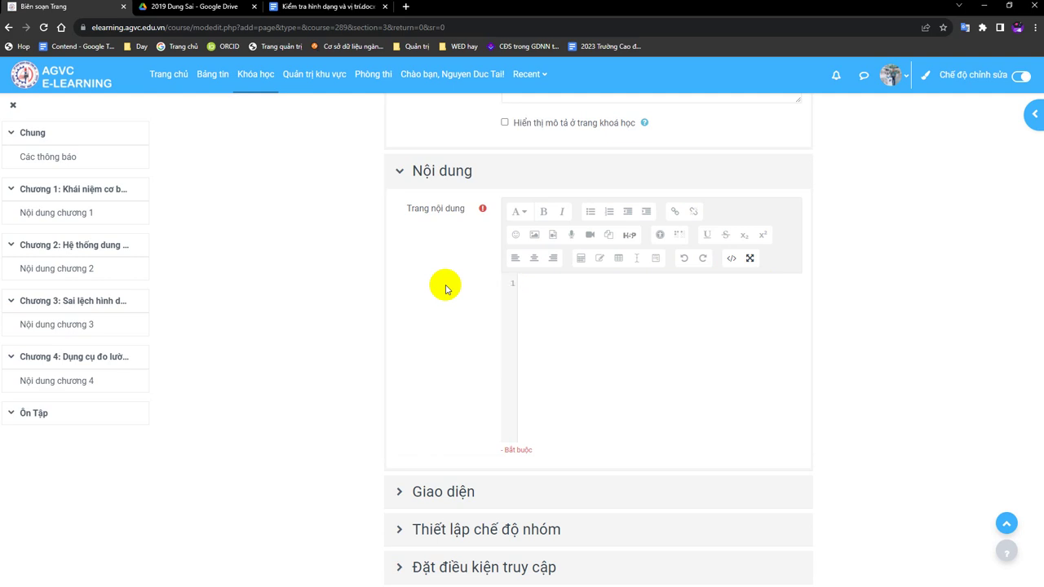
key(ctrl+v)
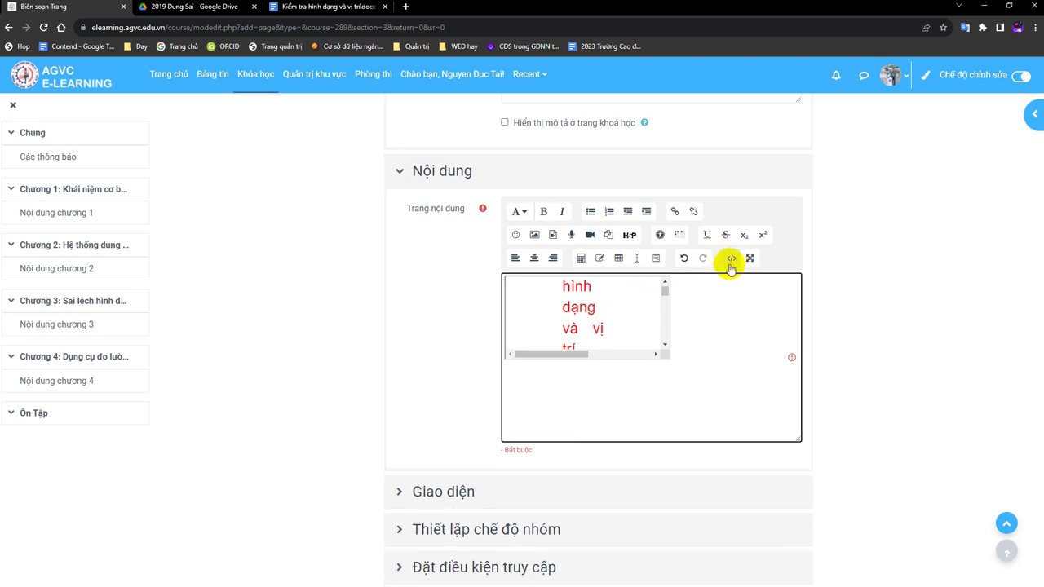
Add a 100% width and a height of 500 to the iframe tag in the HTML source and preview the embedded document
click(731, 260)
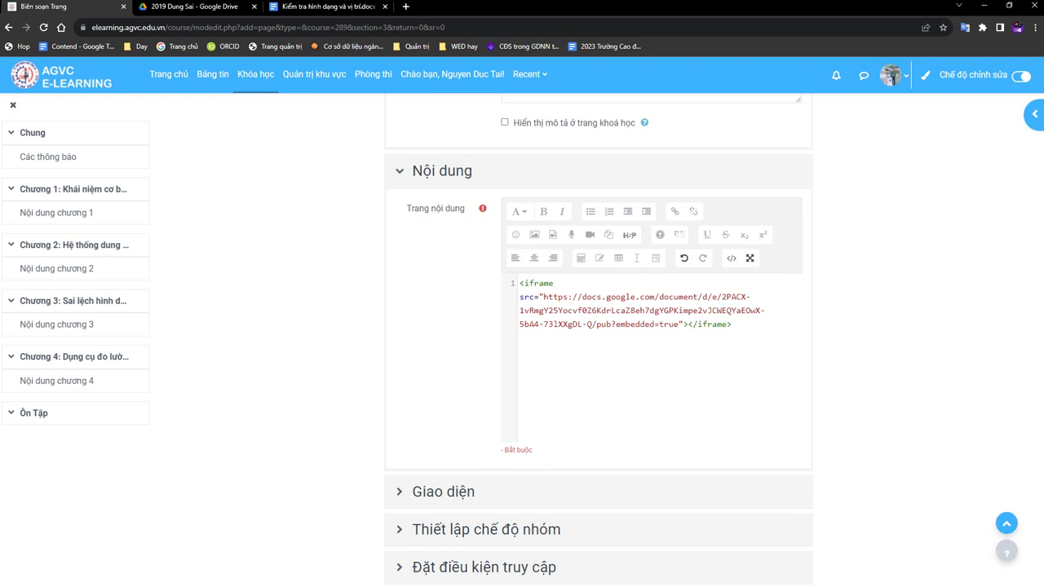
click(684, 324)
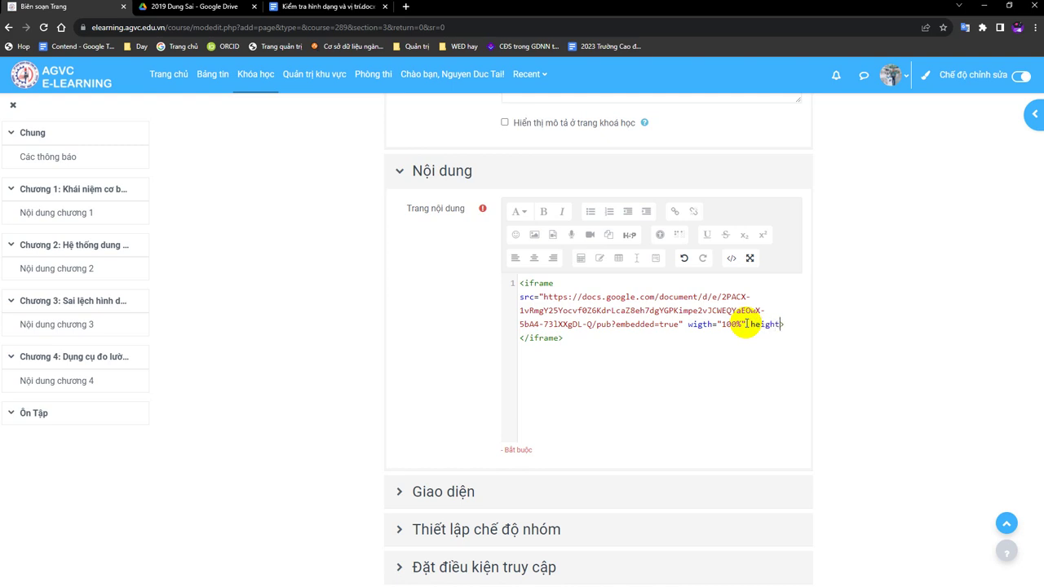
text(="500)
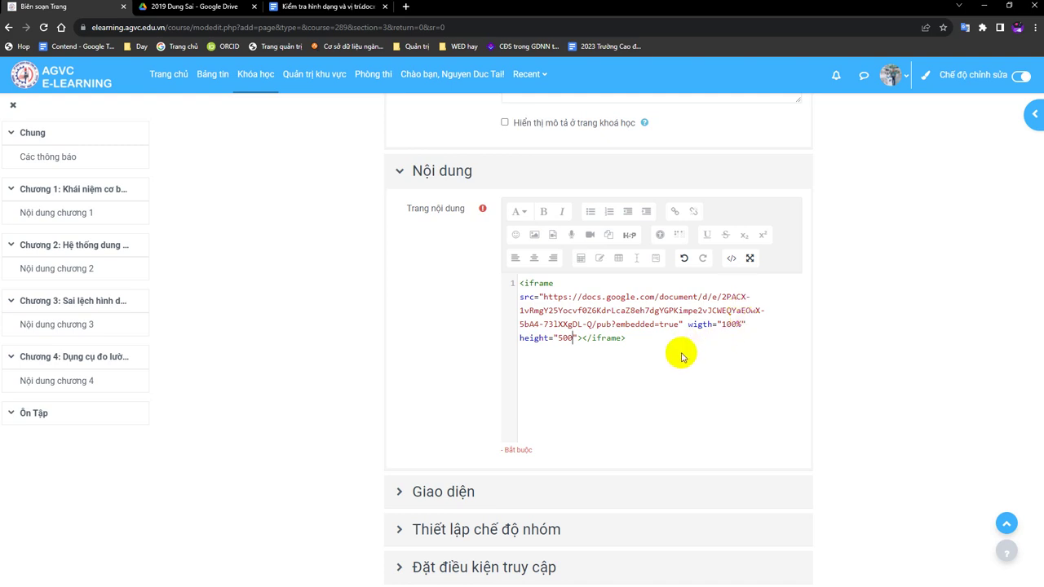
click(732, 260)
scroll(600, 394, down, 3)
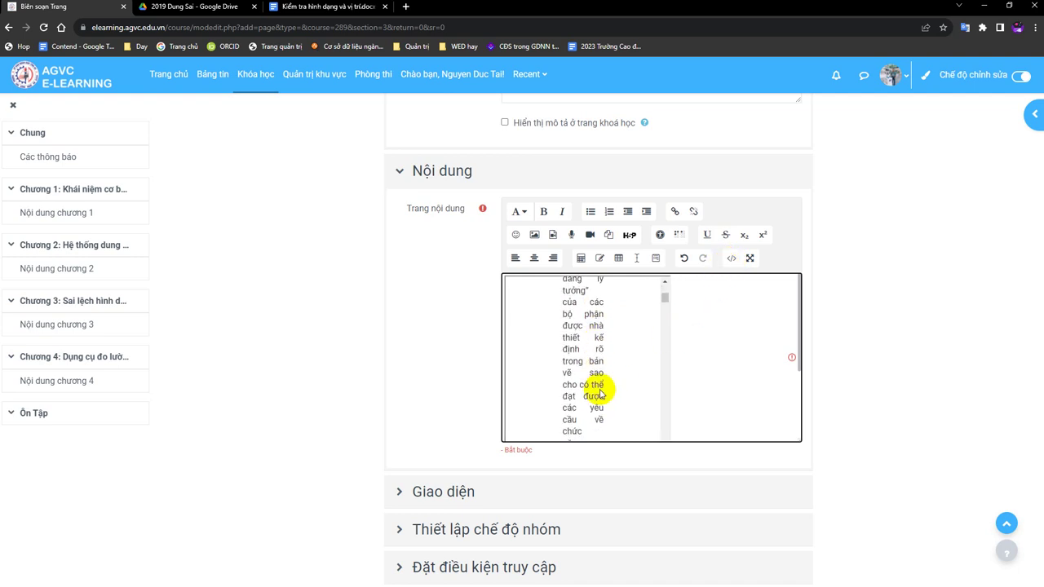
scroll(601, 393, down, 10)
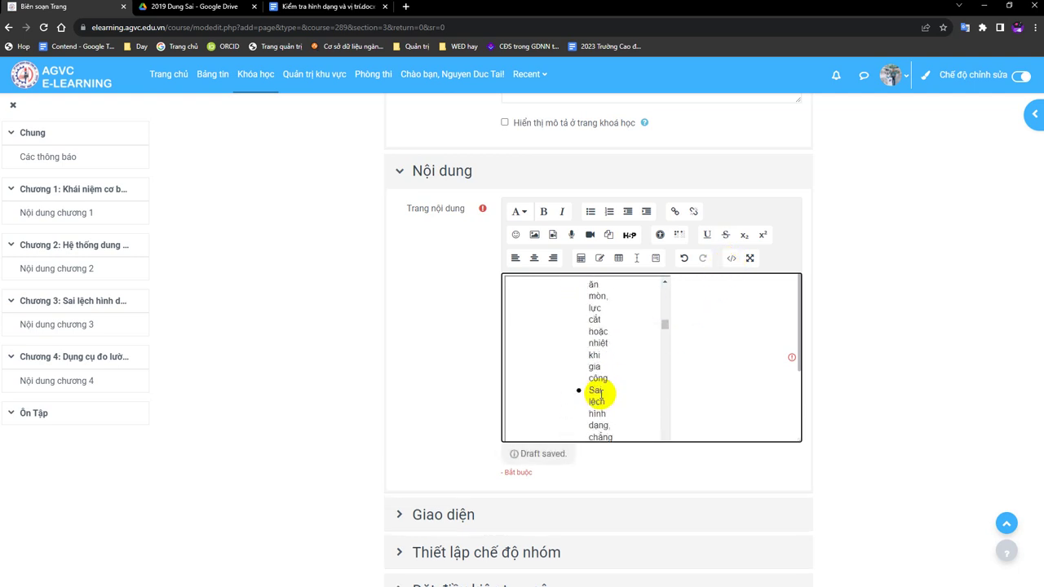
scroll(600, 395, down, 6)
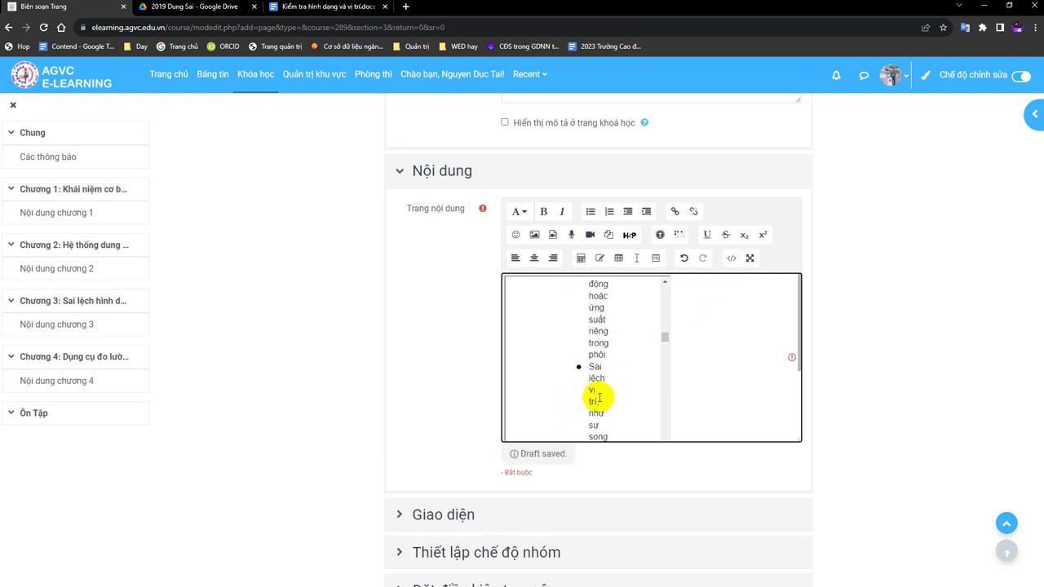
Correct the misspelled width attribute of the iframe tag to width="100%" and preview the embedded document
click(731, 259)
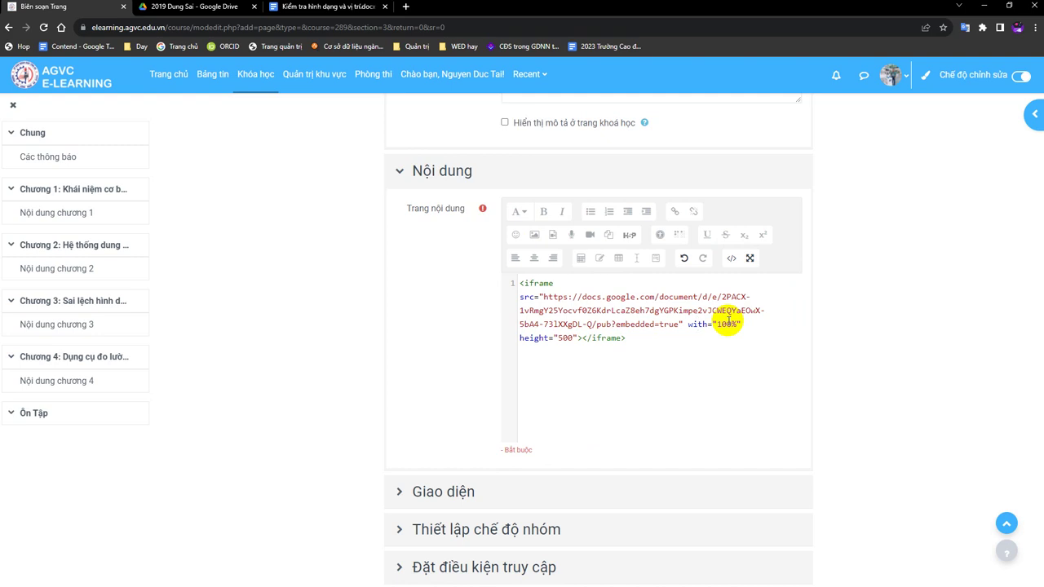
click(731, 259)
scroll(628, 374, down, 10)
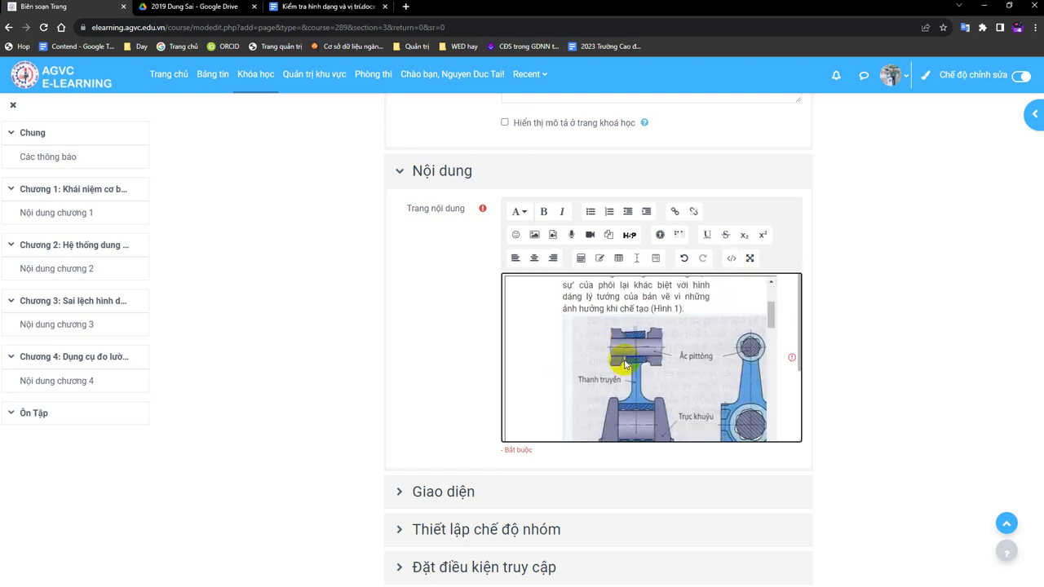
scroll(702, 355, down, 10)
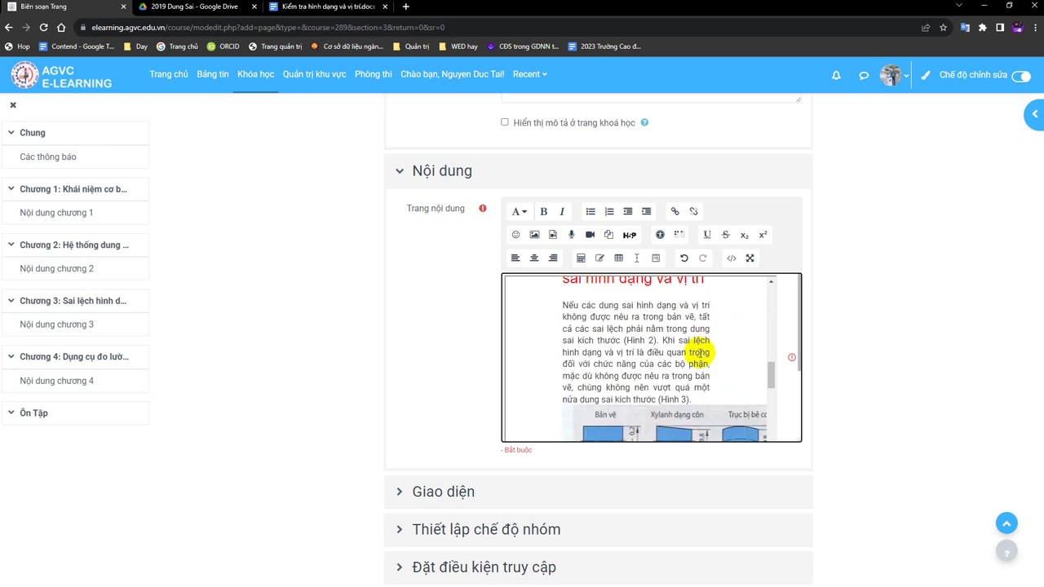
scroll(693, 354, down, 3)
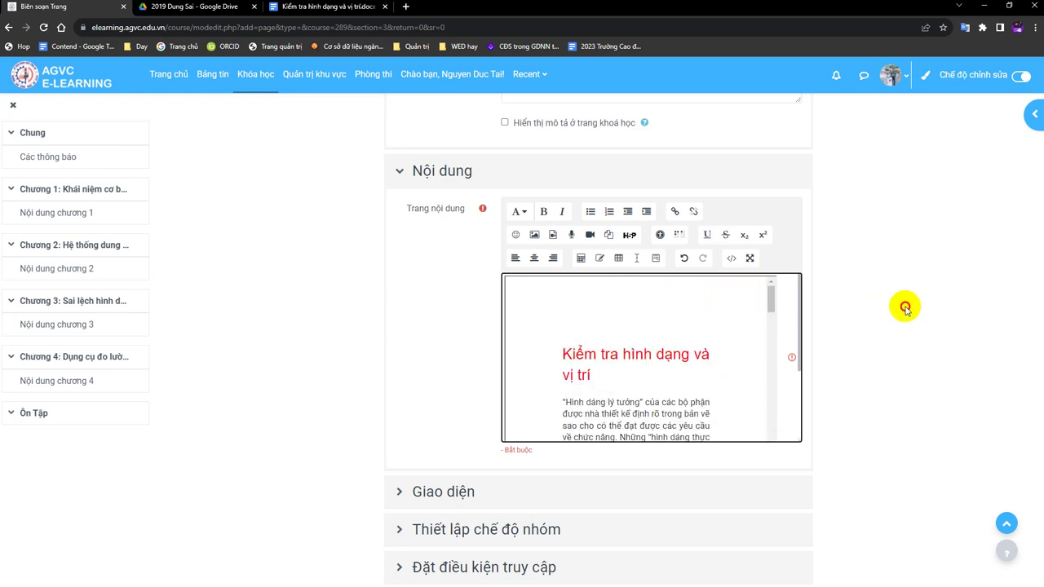
Save and display the new page, and look through the embedded document to its end
scroll(903, 318, down, 3)
click(632, 525)
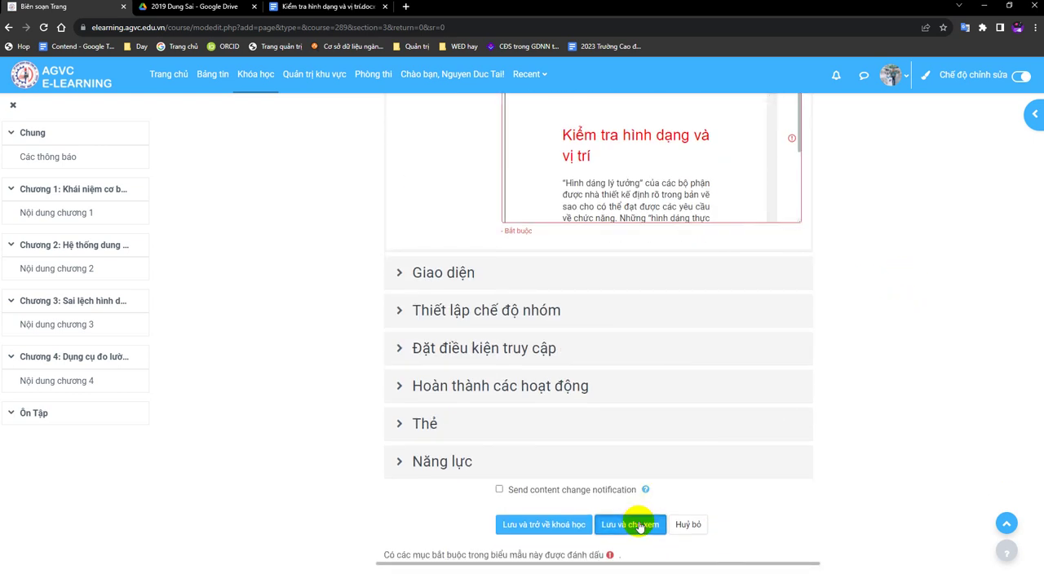
scroll(758, 449, down, 10)
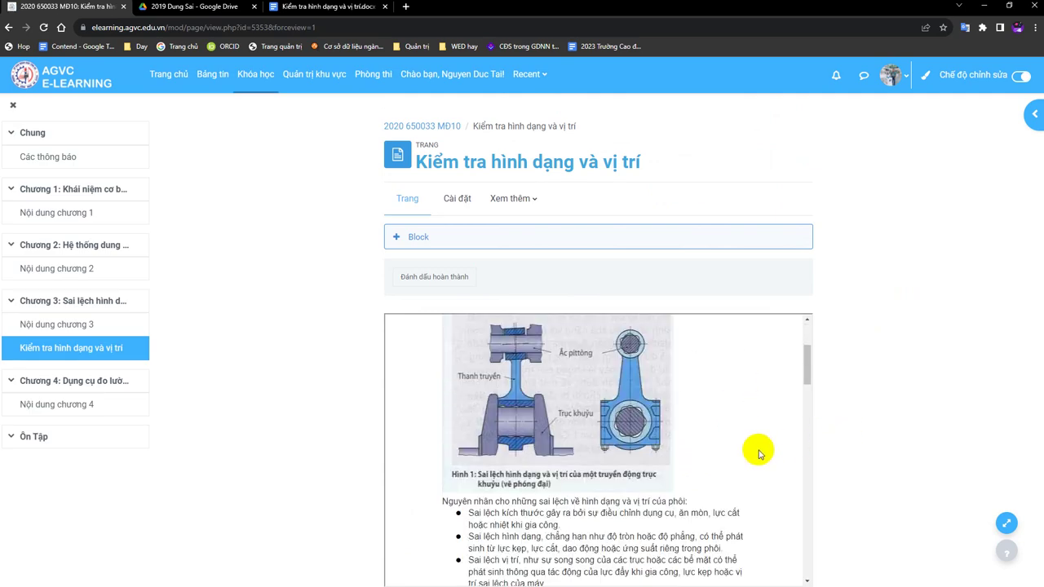
scroll(722, 463, down, 15)
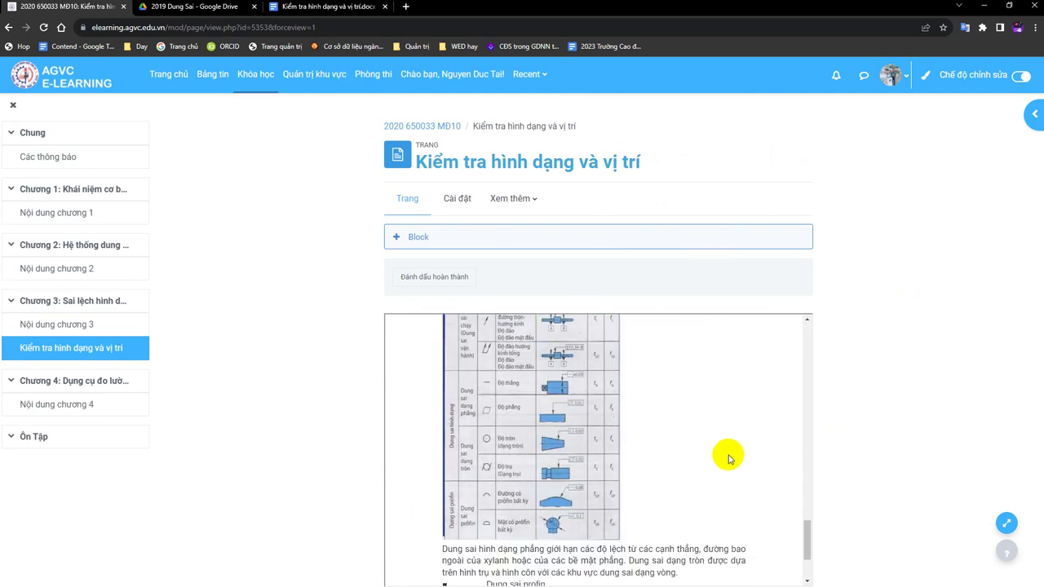
scroll(669, 396, up, 3)
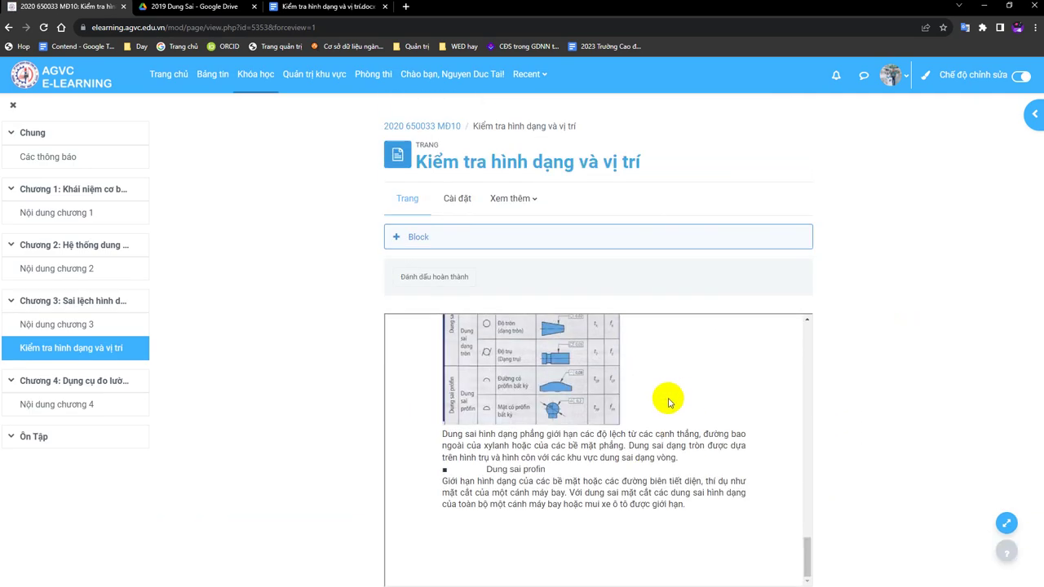
scroll(425, 310, down, 2)
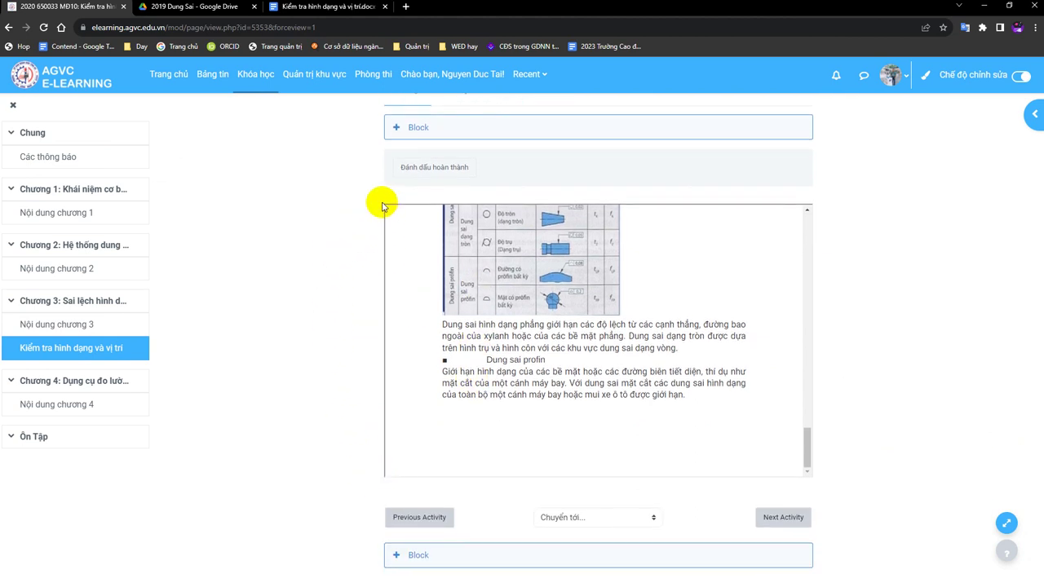
scroll(311, 400, up, 2)
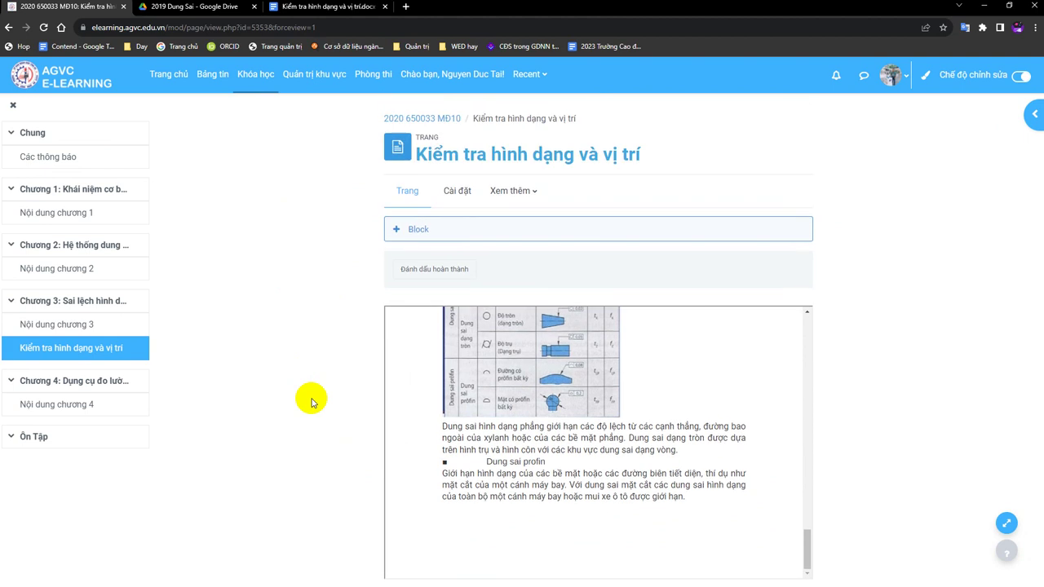
Set the iframe height to 1000 in the page's HTML source, then save and display the page to check the taller frame
click(458, 208)
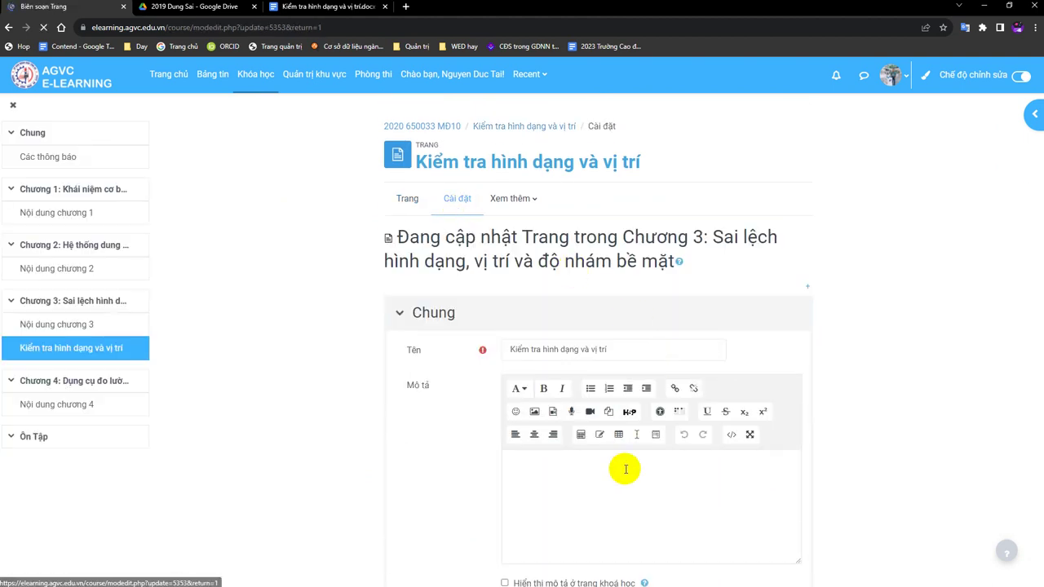
scroll(625, 466, down, 5)
click(731, 445)
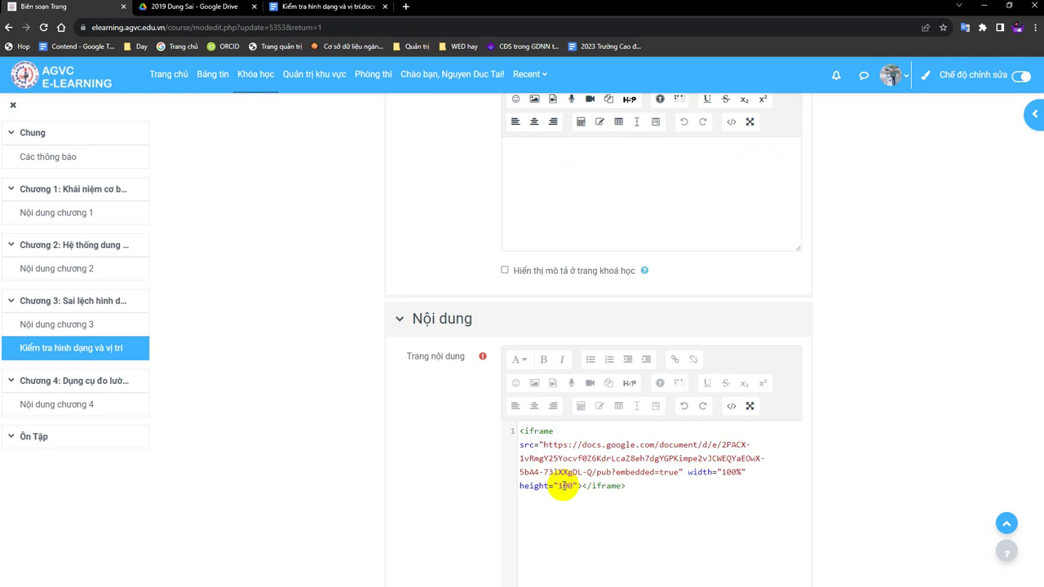
scroll(566, 486, down, 5)
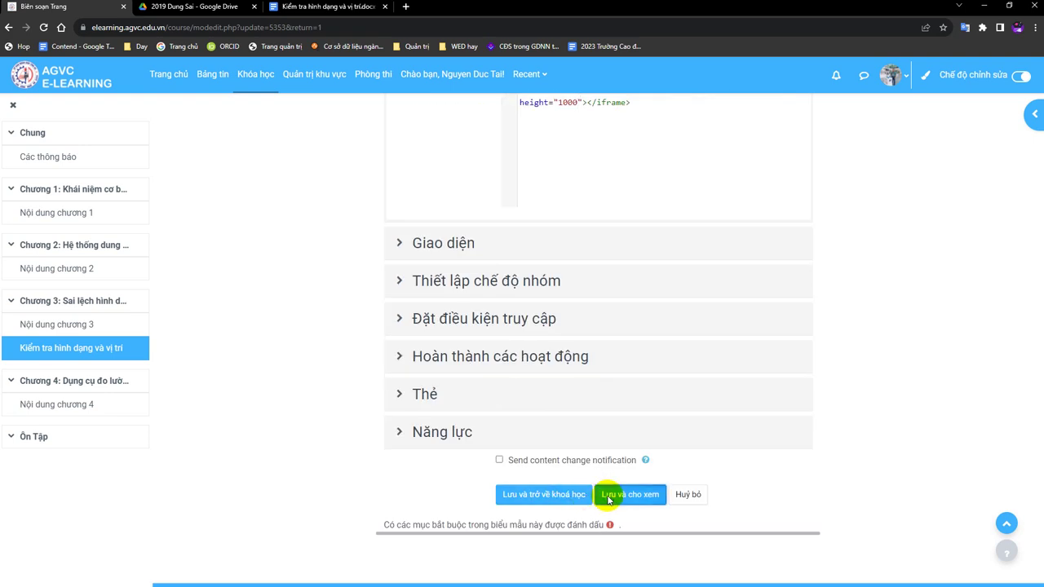
click(642, 514)
scroll(641, 473, down, 10)
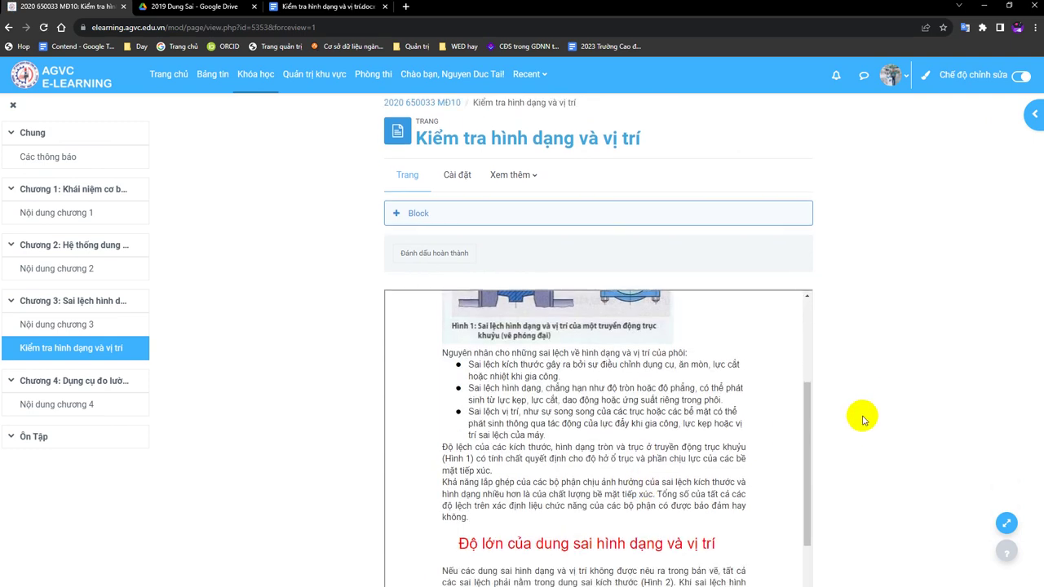
scroll(641, 414, down, 6)
scroll(641, 423, up, 3)
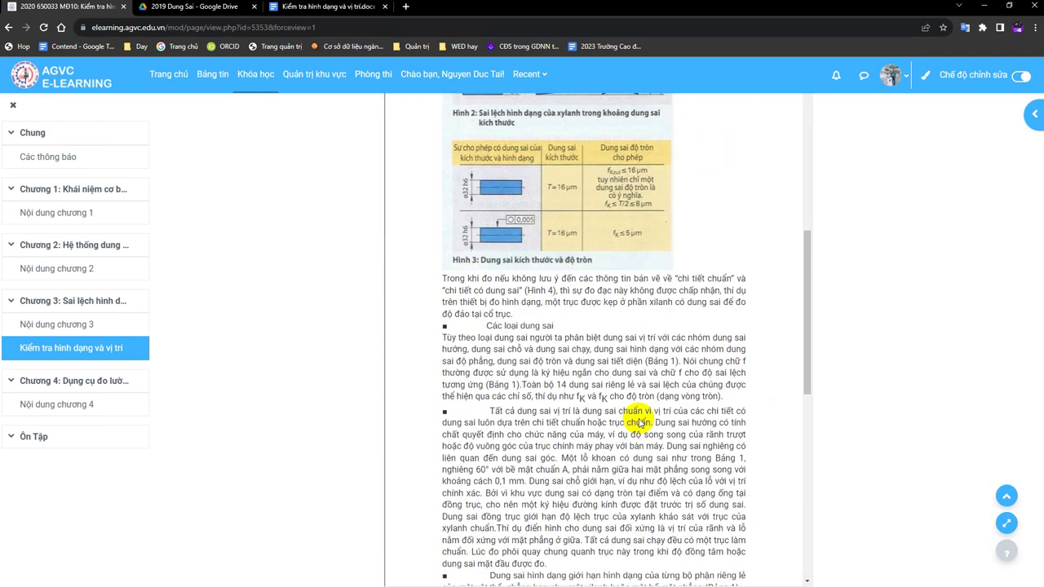
scroll(641, 424, up, 7)
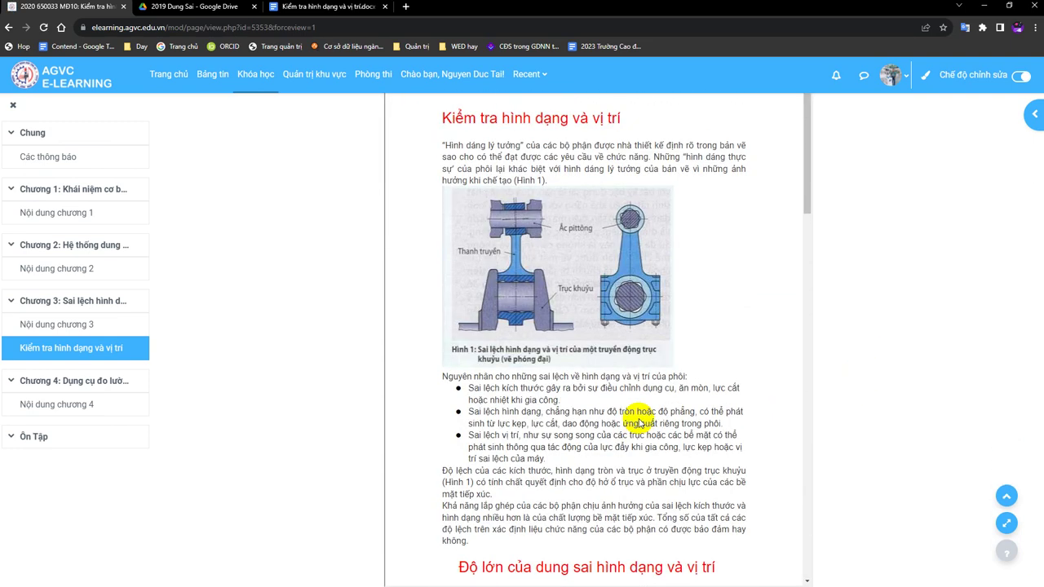
scroll(642, 423, up, 3)
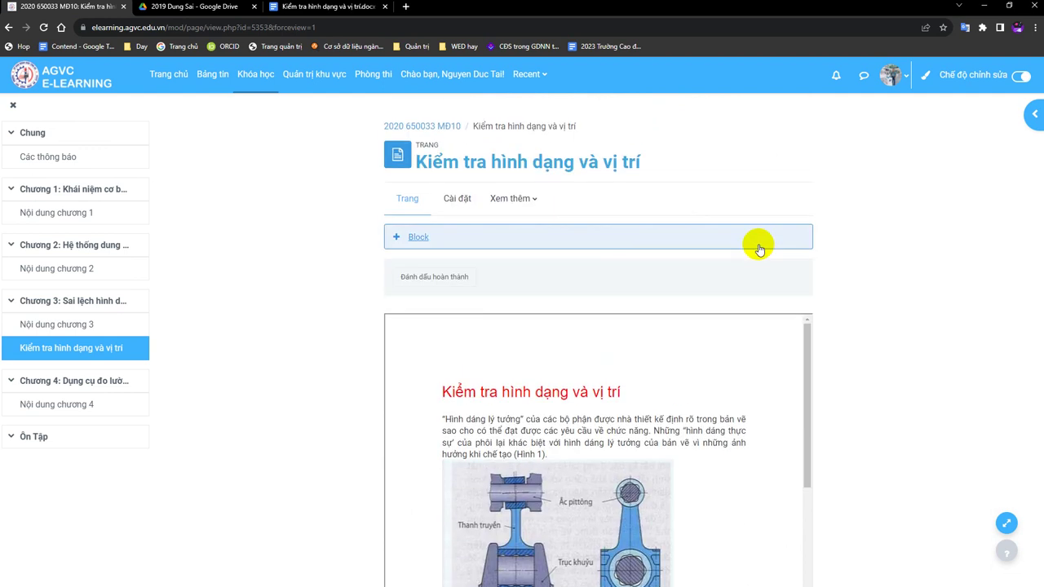
Set the iframe height to 500 in the page's HTML source, then save and display the page to check the frame
click(473, 203)
scroll(602, 375, down, 1)
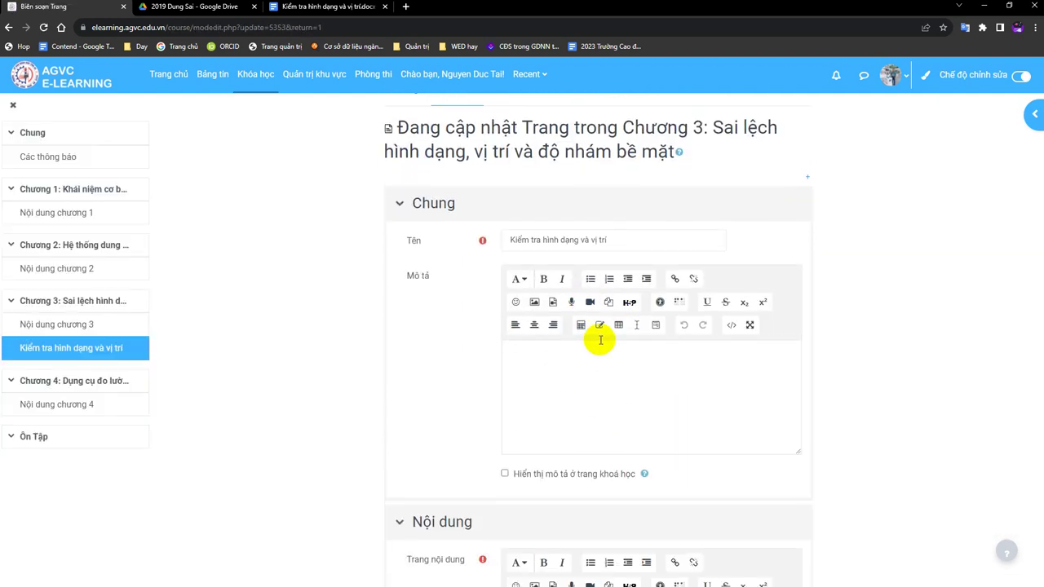
scroll(732, 341, down, 3)
click(731, 336)
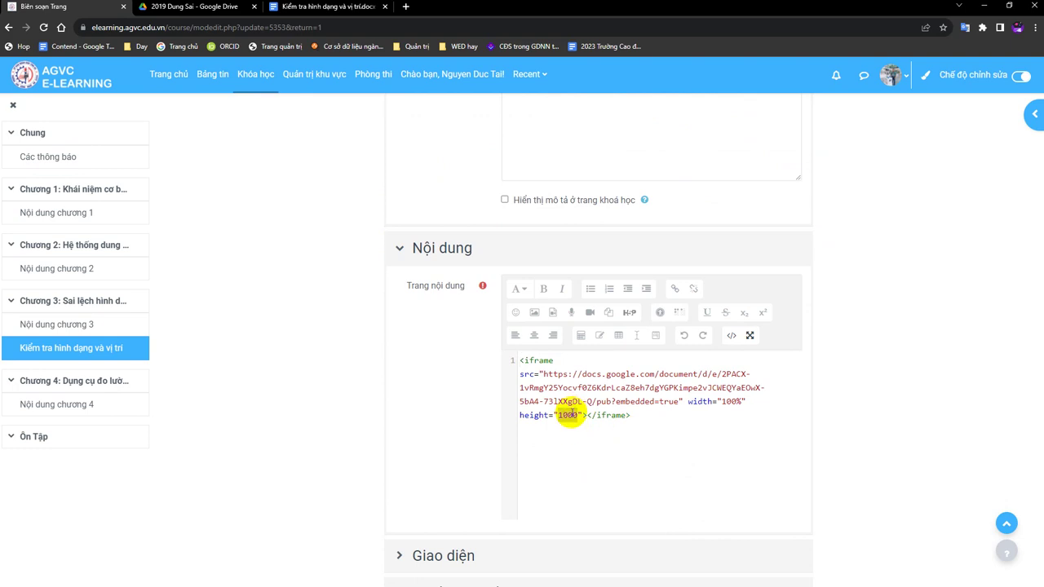
text(50)
scroll(571, 416, down, 5)
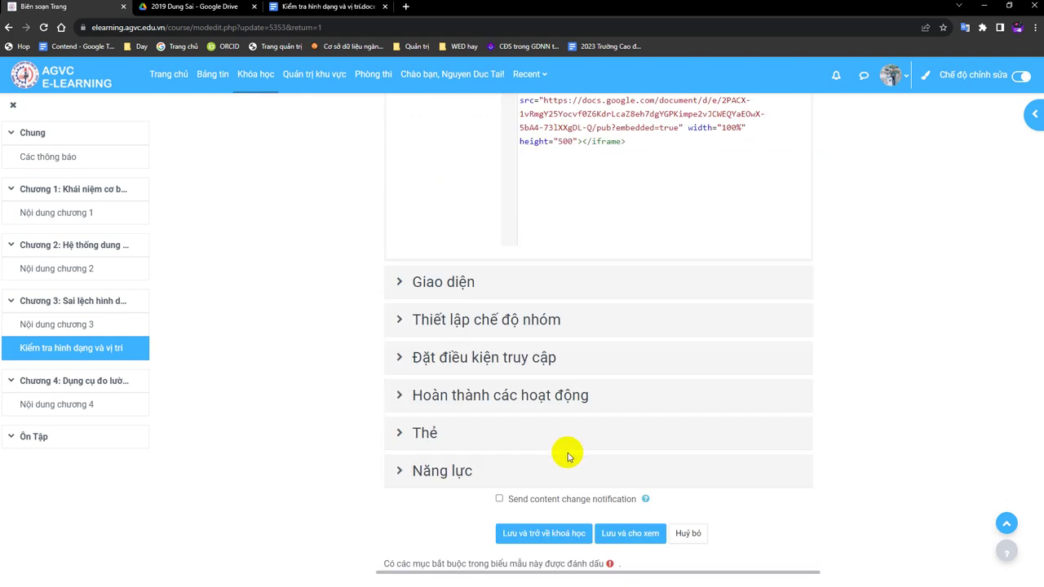
click(622, 410)
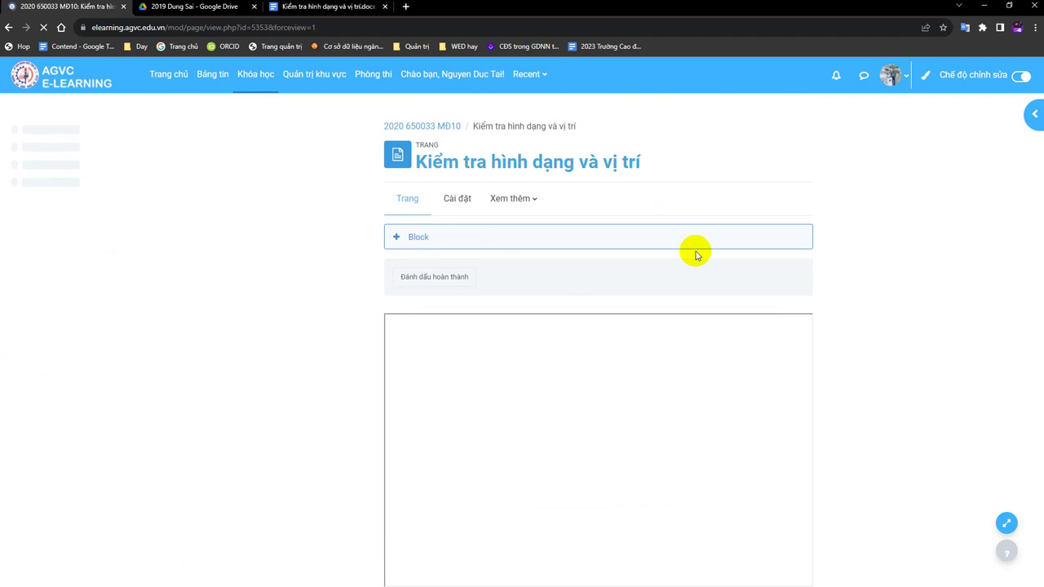
scroll(745, 363, down, 5)
scroll(843, 371, down, 2)
scroll(723, 380, up, 6)
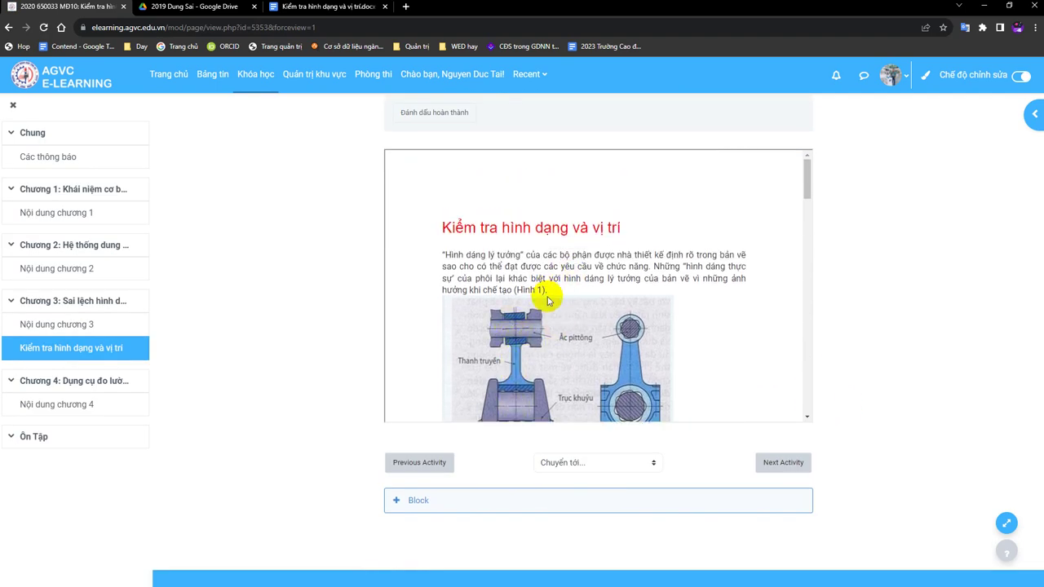
scroll(545, 298, up, 2)
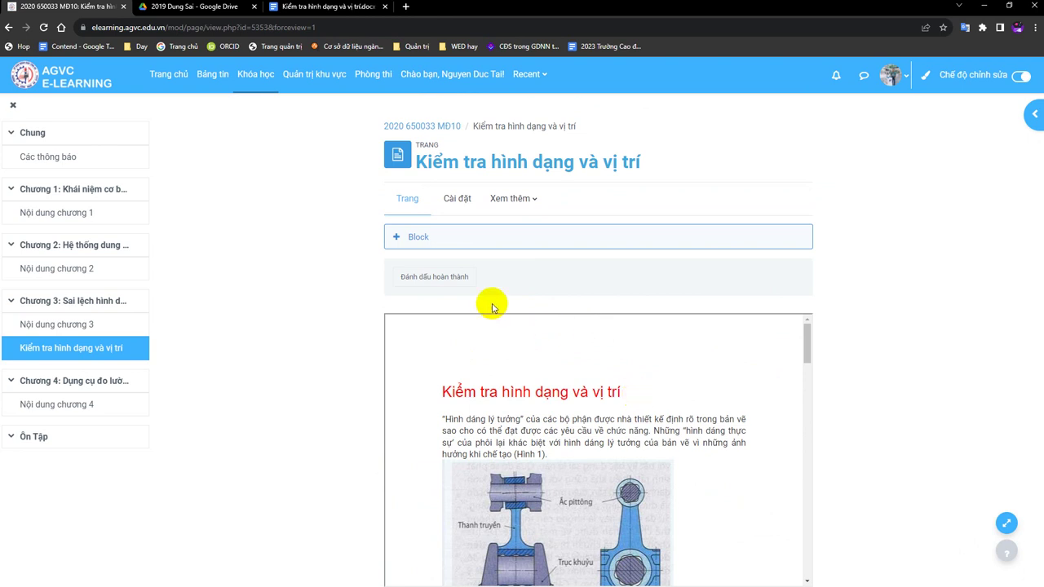
In the Google Docs document, close the publishing dialog and make the title "Kiểm tra hình dạng và vị trí" centred, bold and orange
click(338, 8)
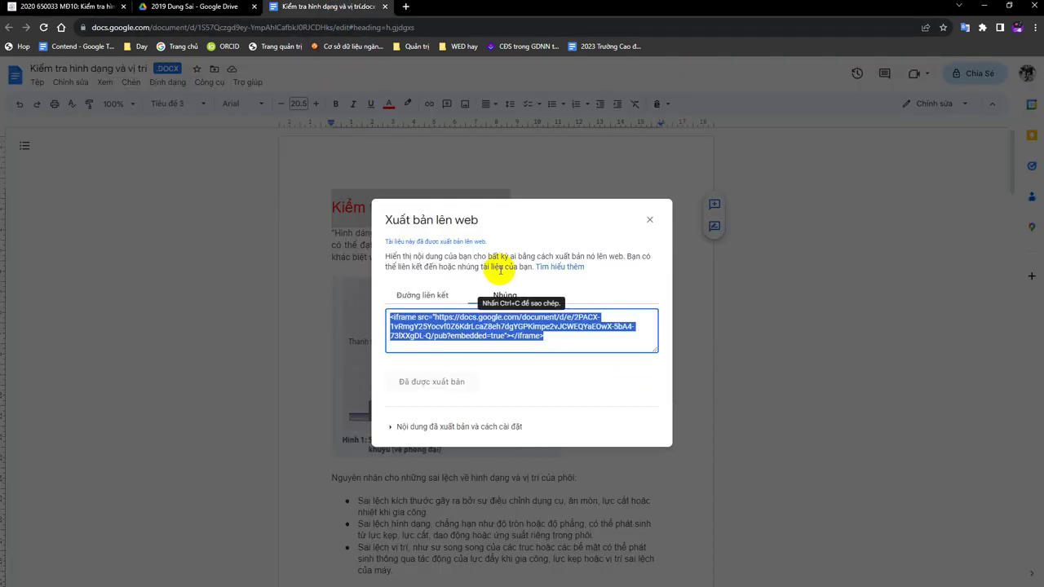
click(651, 221)
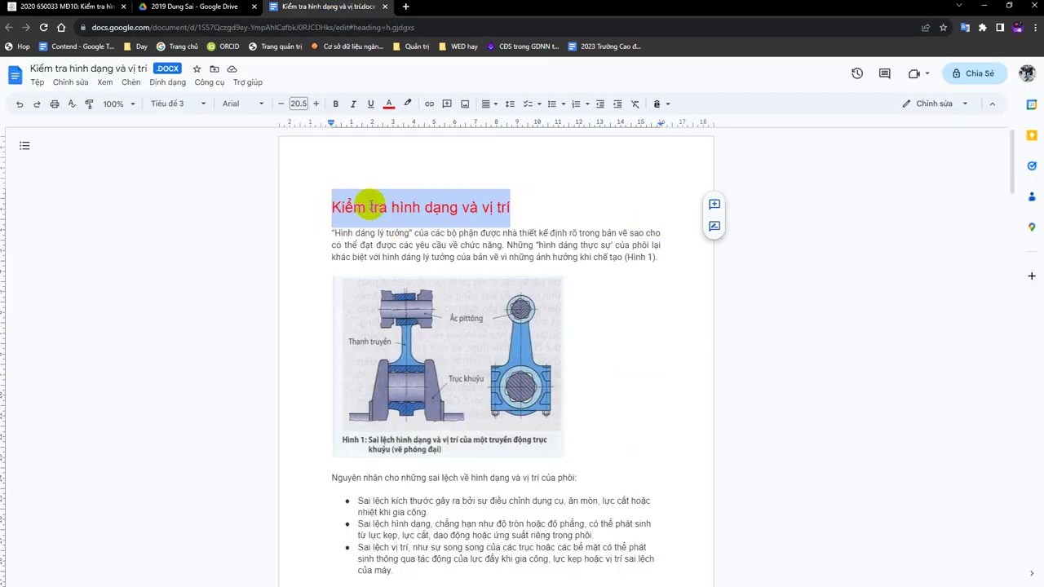
click(492, 104)
click(506, 127)
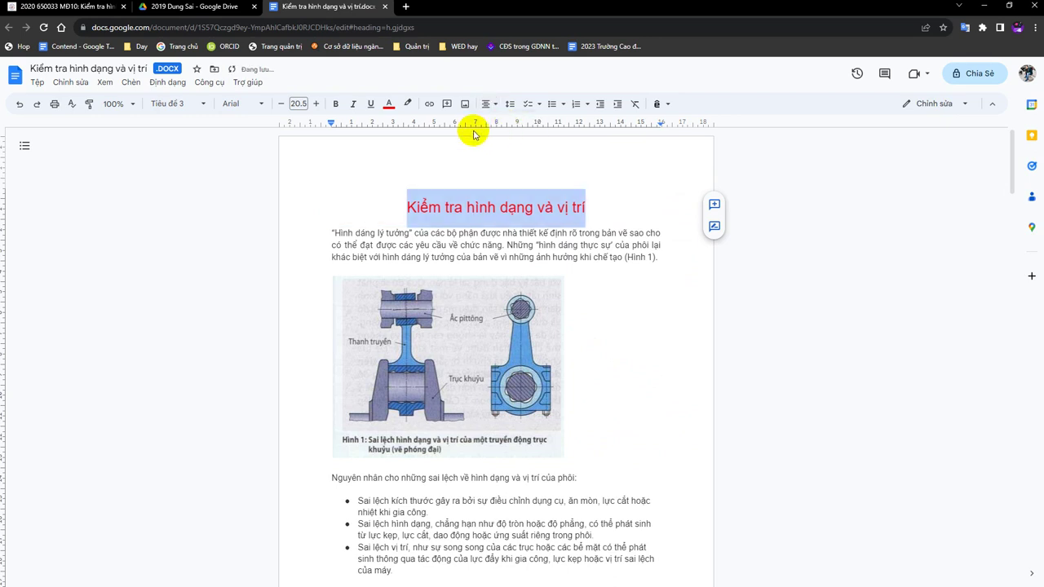
click(337, 103)
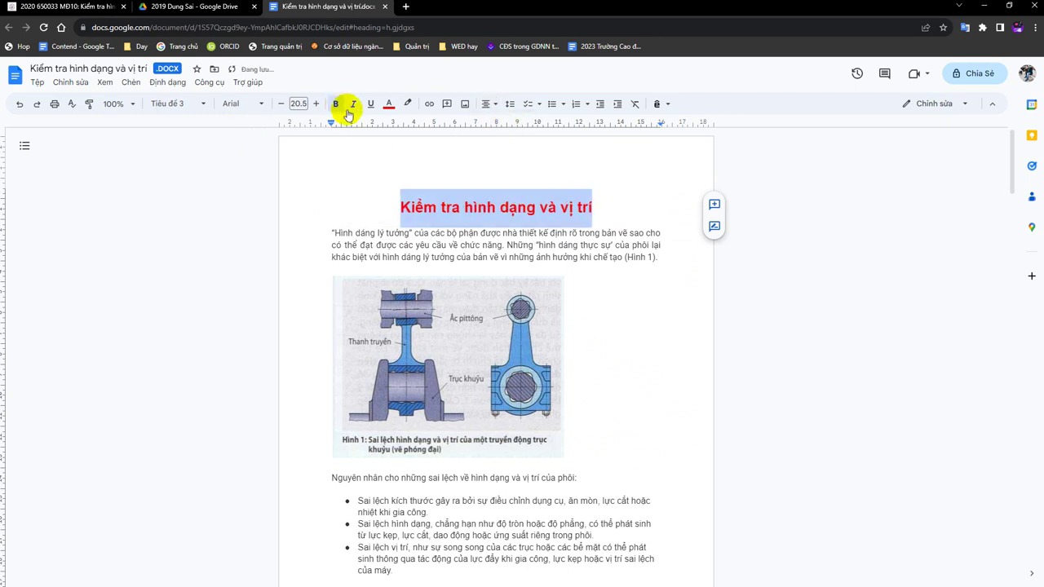
click(389, 104)
click(417, 139)
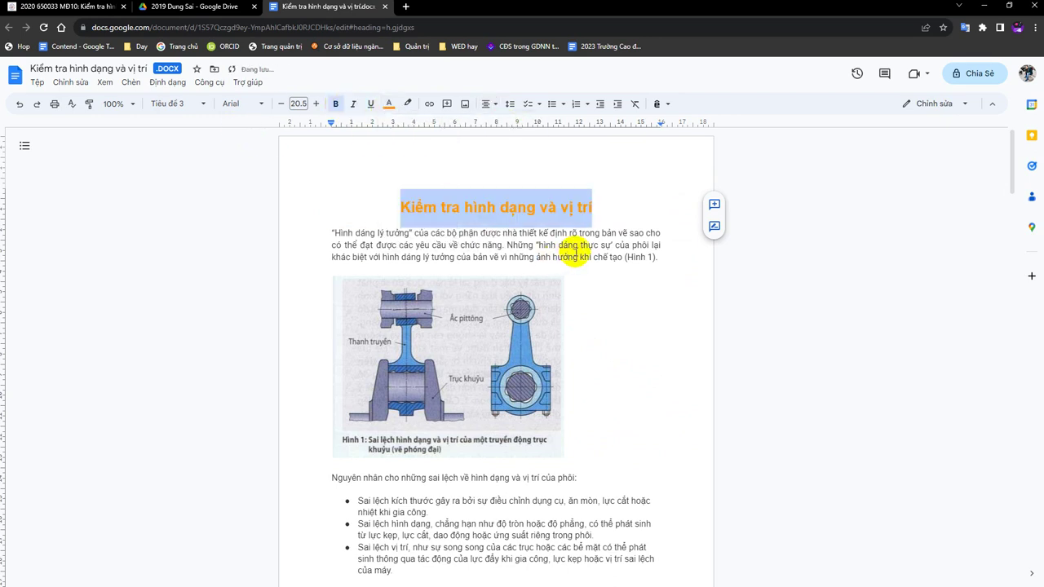
click(574, 249)
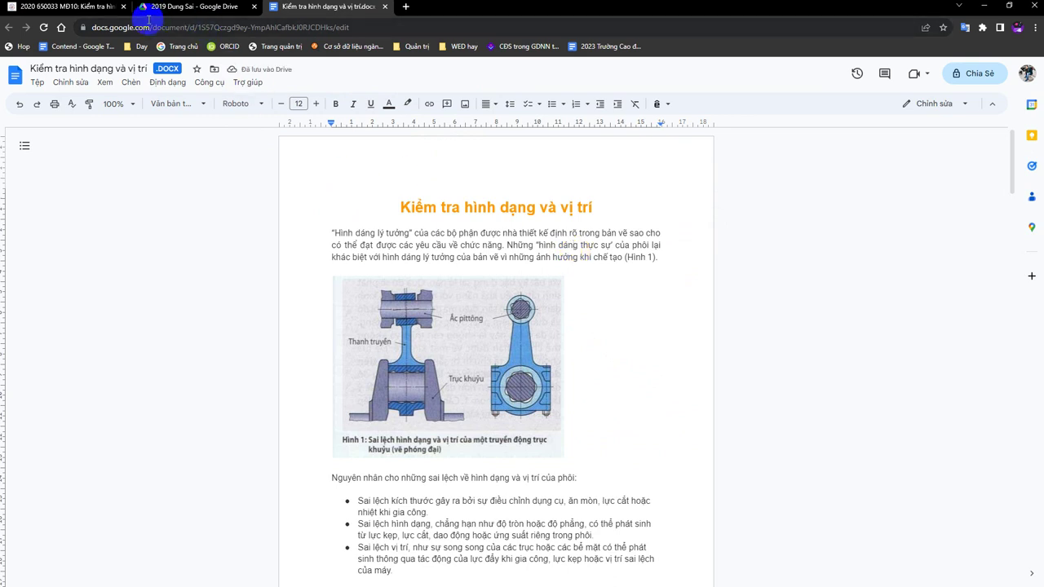
Reload the Moodle page and look through the embedded document to check whether it reflects the title formatting changes made in Google Docs
click(75, 9)
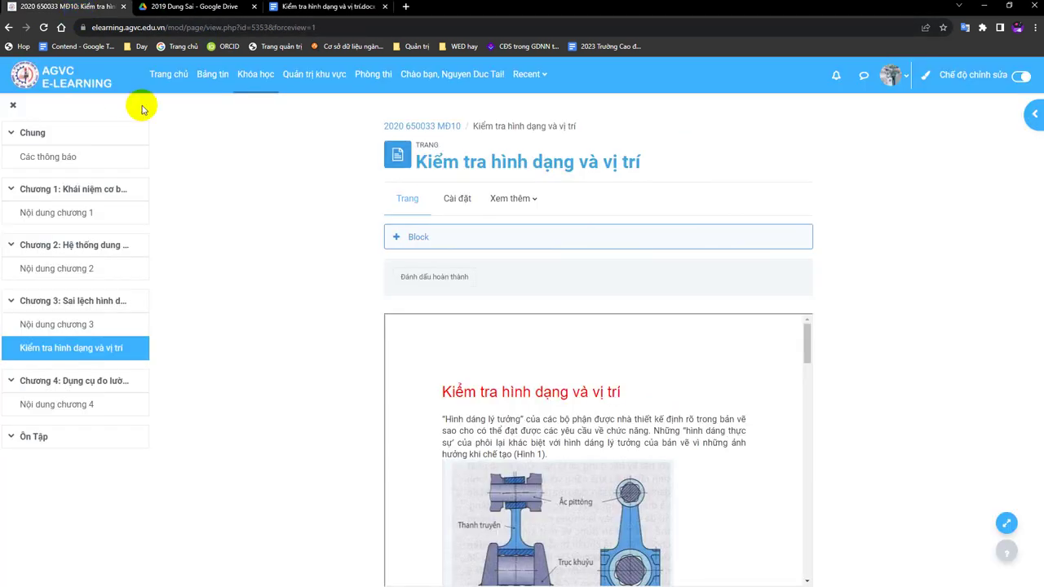
click(43, 27)
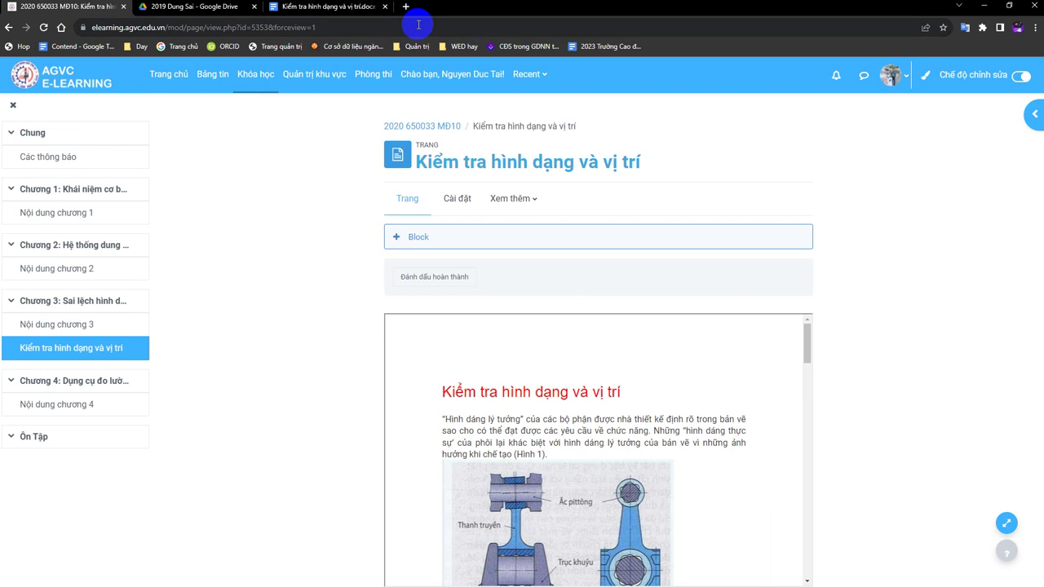
click(337, 9)
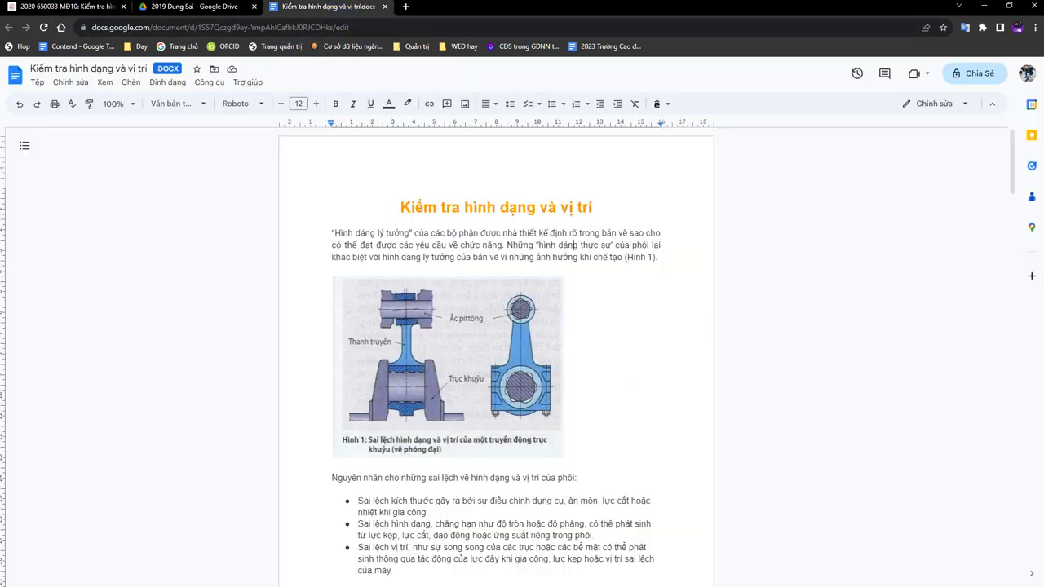
click(88, 8)
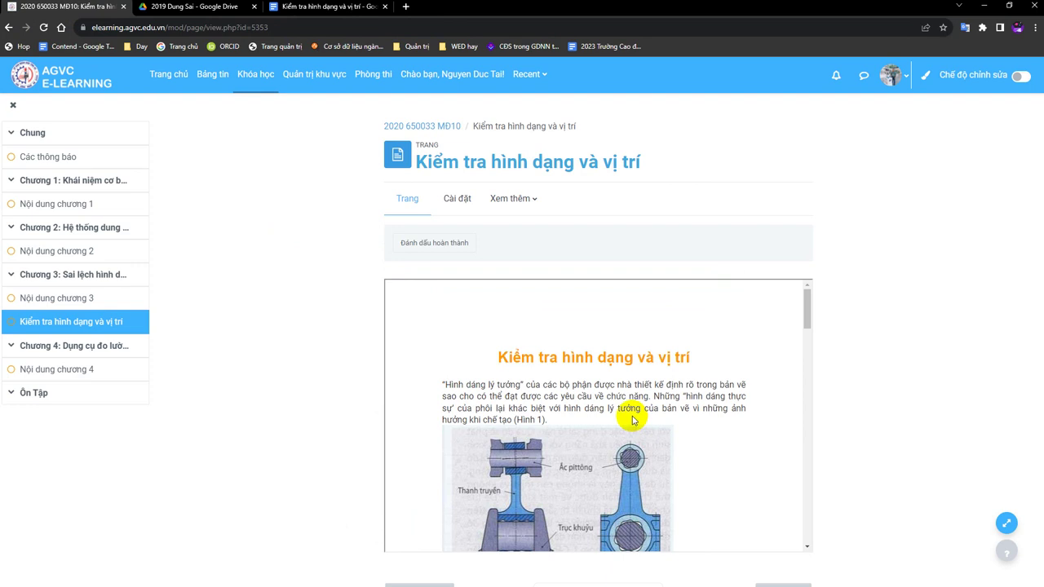
scroll(726, 342, down, 10)
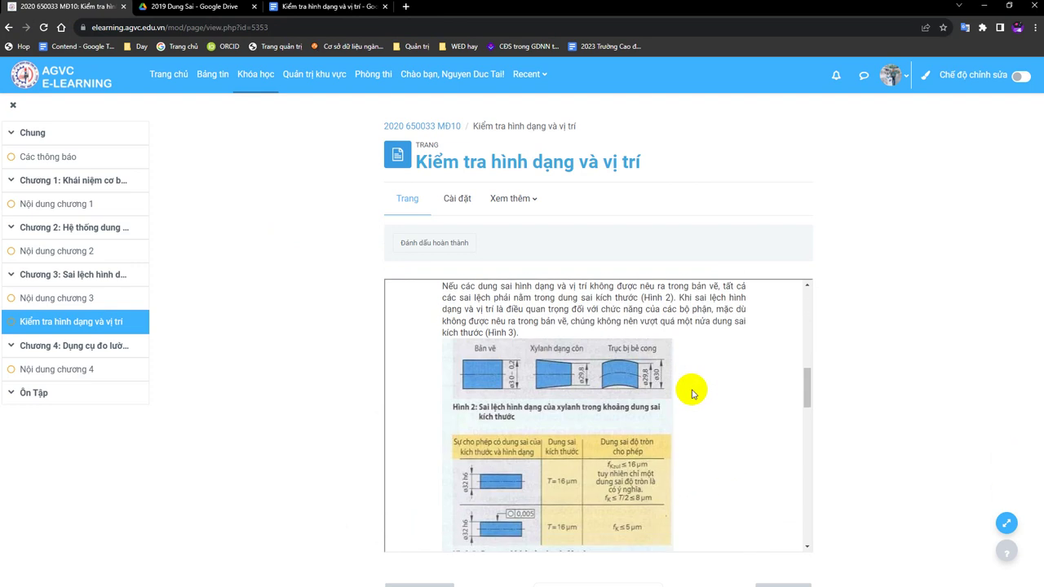
scroll(690, 396, down, 10)
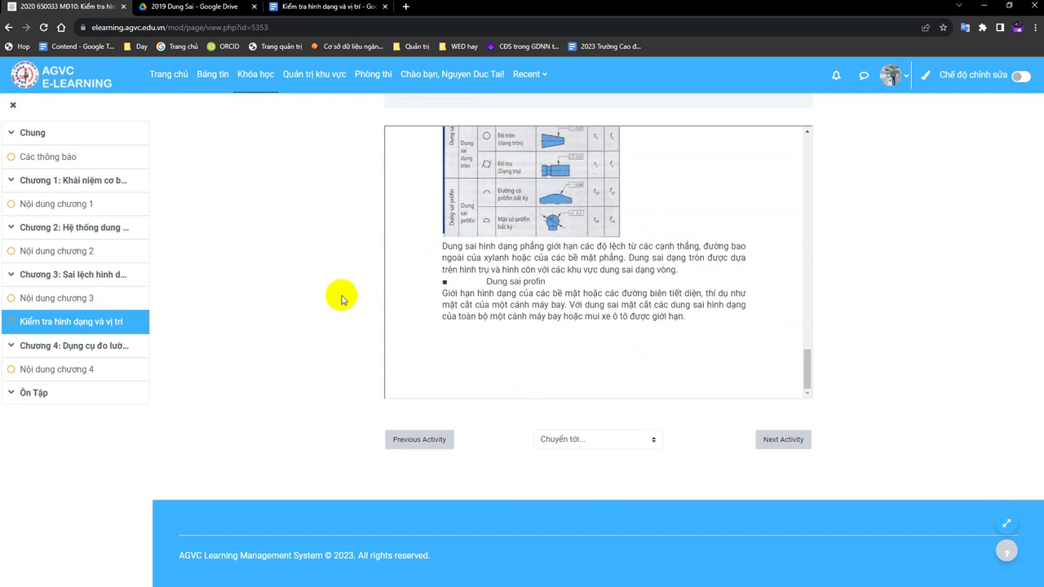
scroll(340, 296, up, 2)
scroll(691, 422, up, 5)
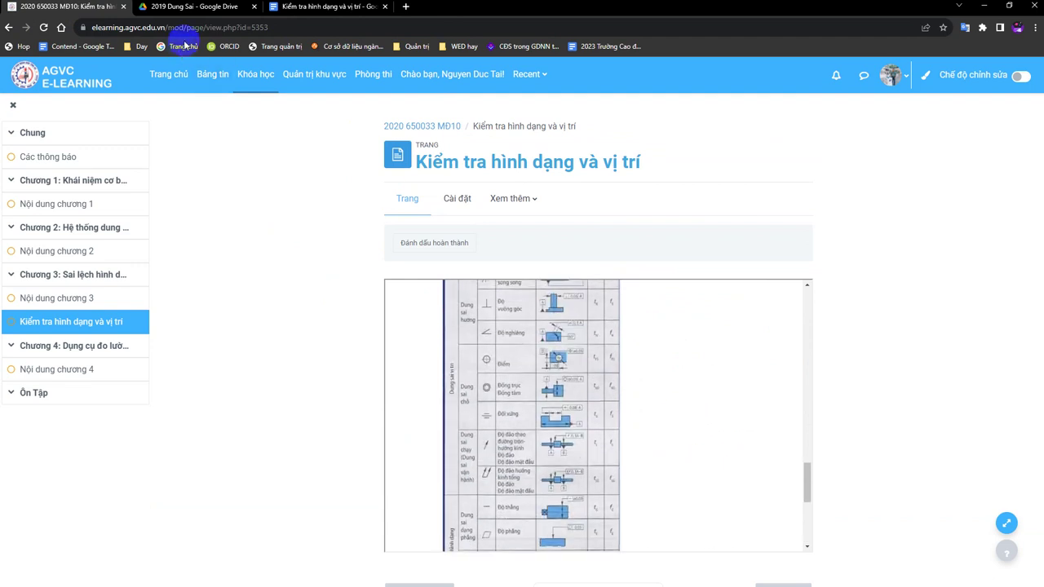
Switch to the 2019 Dung Sai folder in Google Drive and open the presentation Sơ đồ phân bố miền dung sai.pptx
click(189, 8)
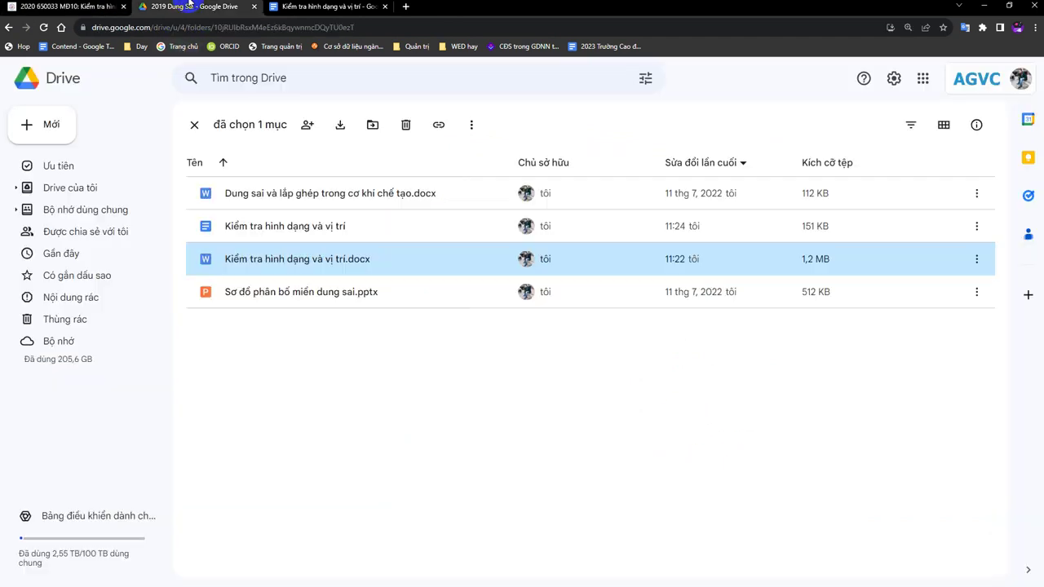
double_click(286, 301)
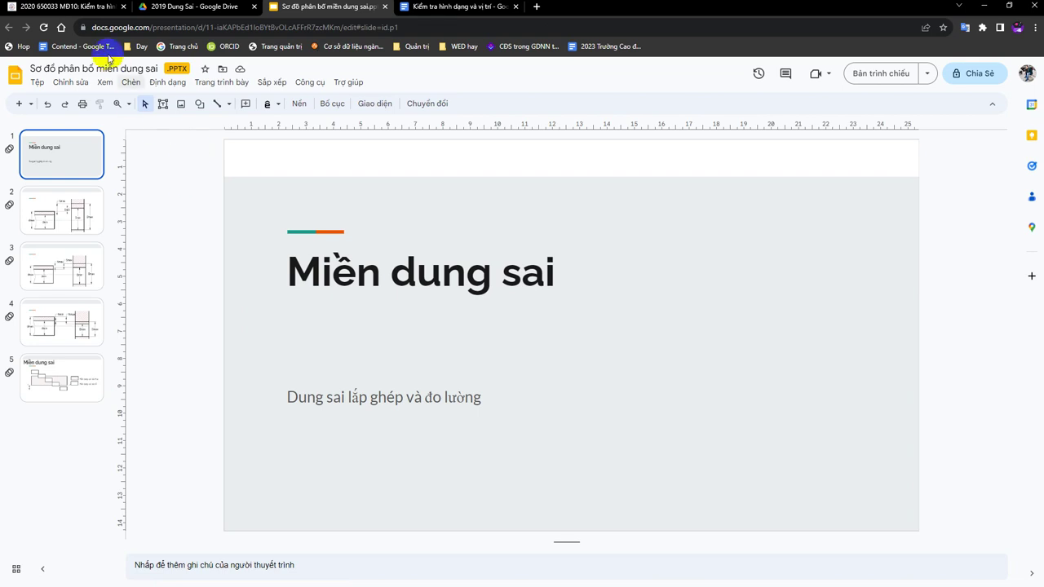
Return to the Moodle course, turn on editing mode and start a new Trang resource in Chương 2: Hệ thống dung sai và lắp ghép
click(97, 8)
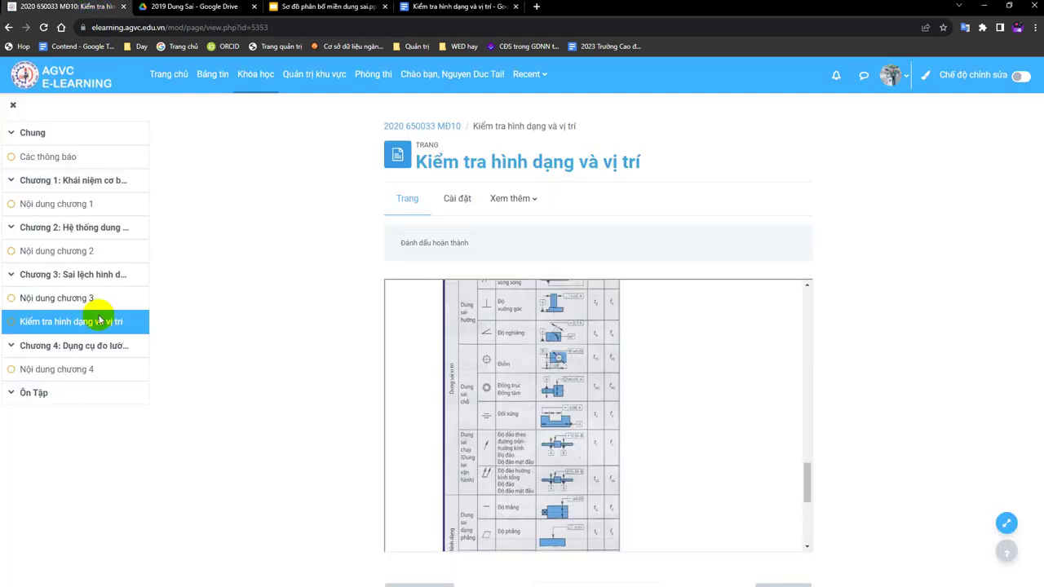
click(77, 228)
scroll(396, 310, up, 2)
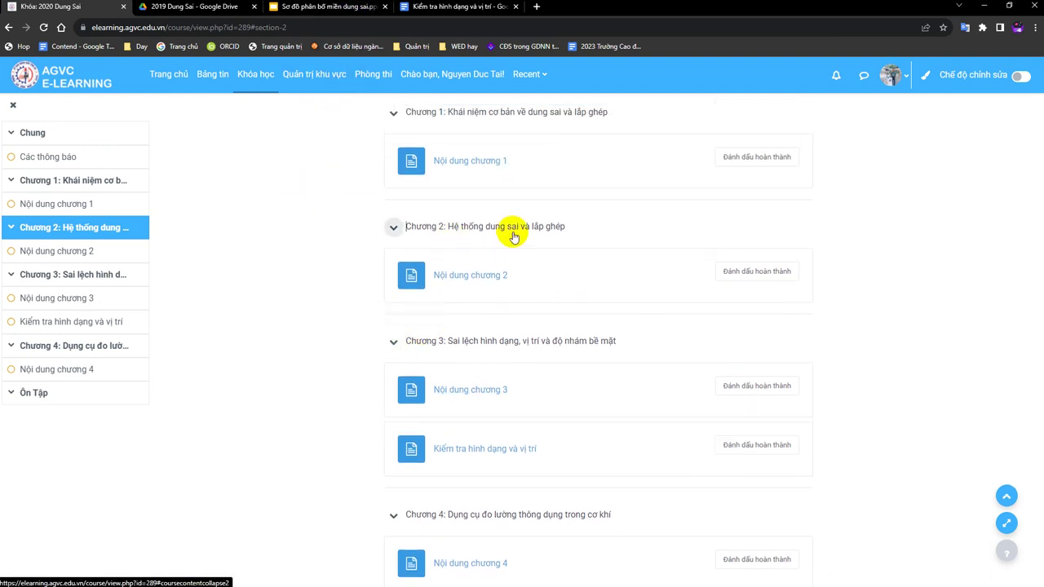
click(1021, 76)
scroll(633, 395, down, 6)
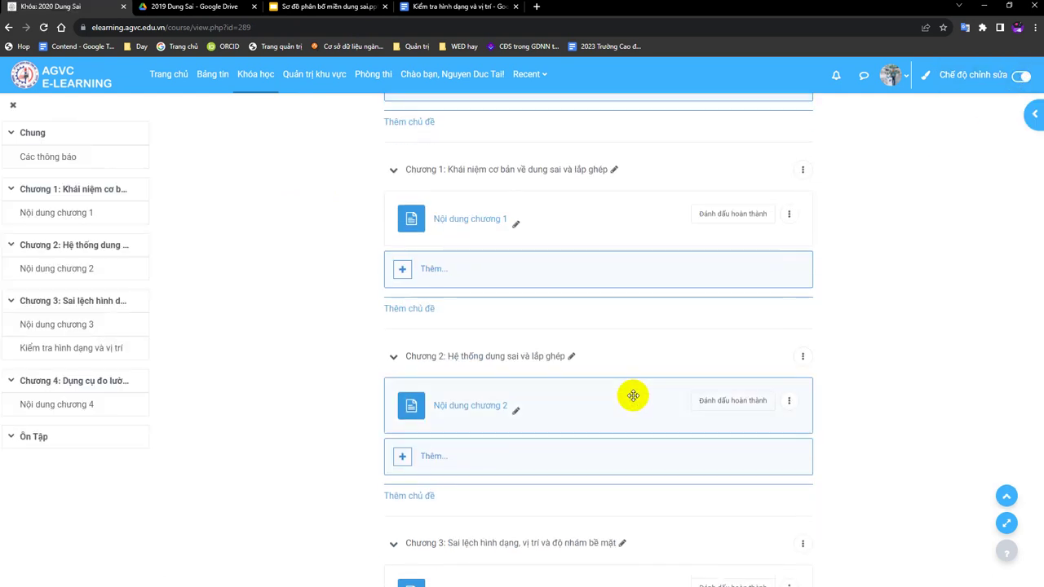
click(452, 245)
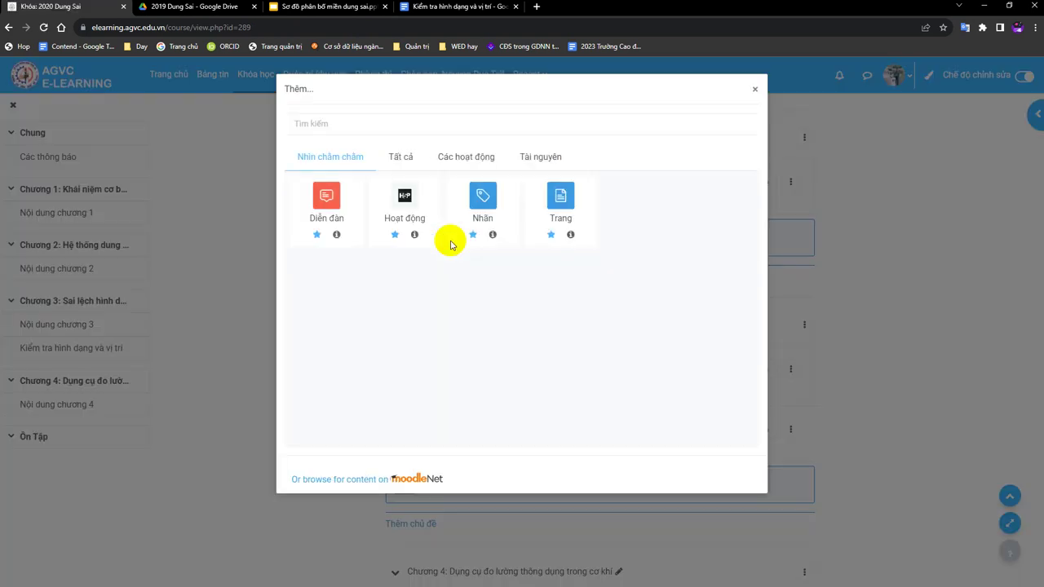
click(569, 198)
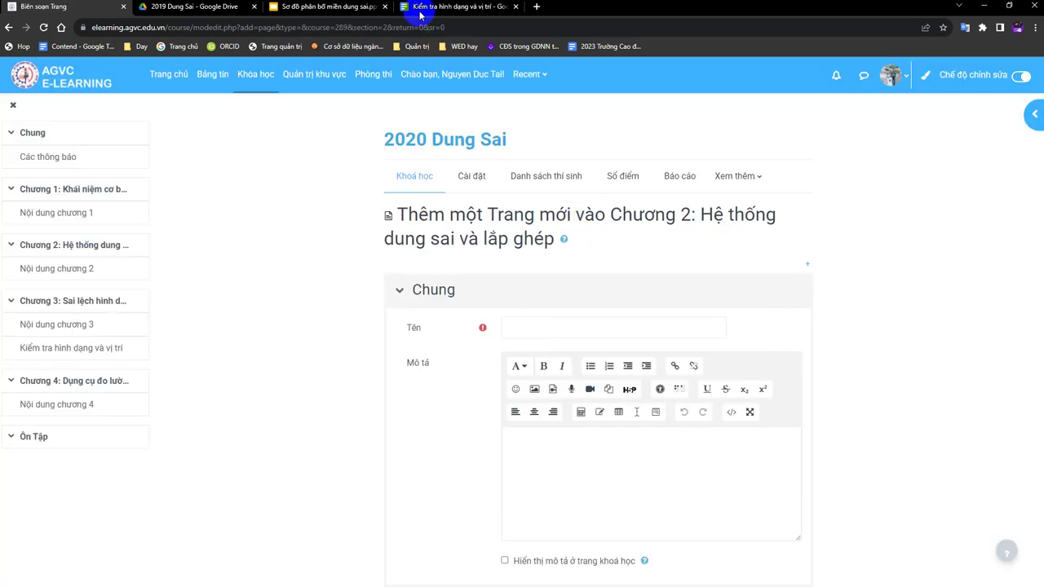
Copy the presentation's title from Google Slides and name the new Moodle page "Sơ đồ phân bố miền dung sai"
click(341, 8)
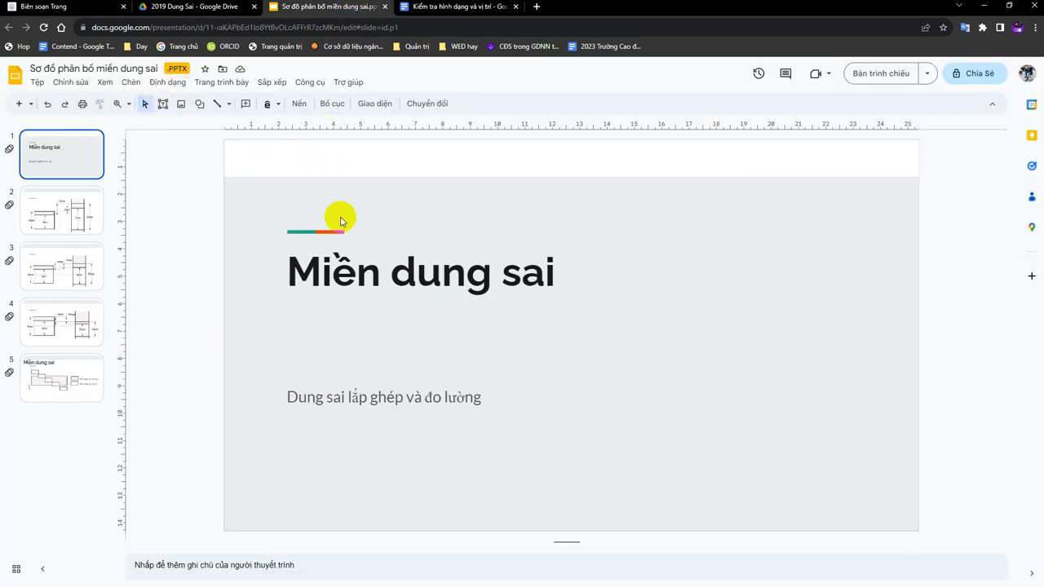
click(127, 67)
click(127, 66)
key(ctrl+c)
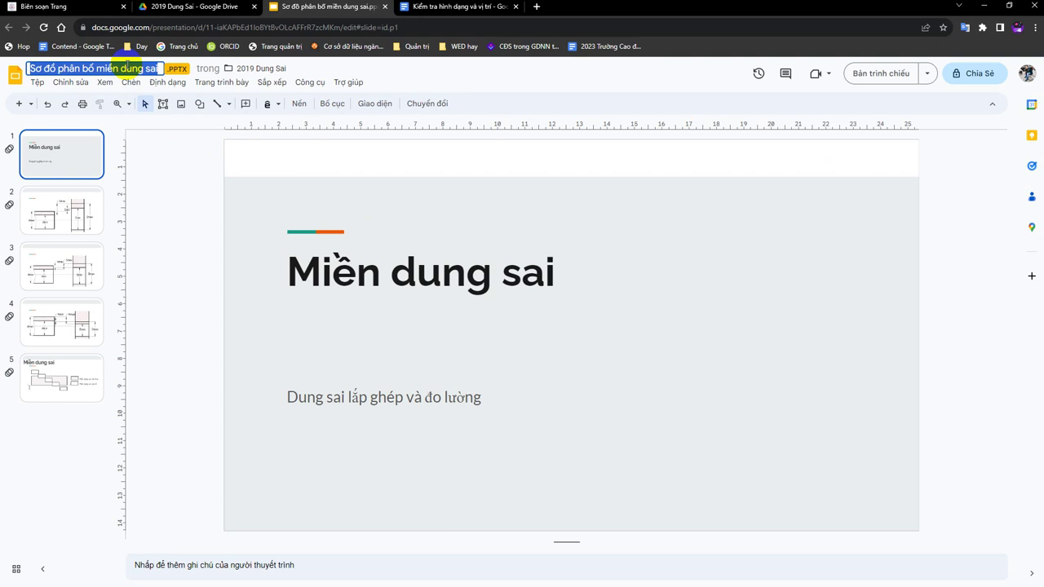
click(50, 8)
click(542, 326)
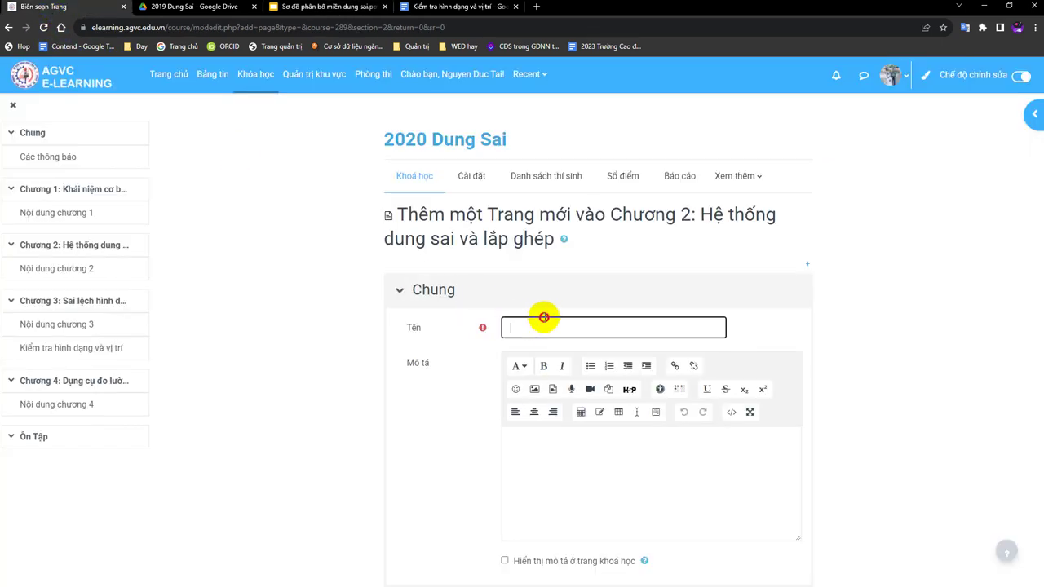
key(ctrl+v)
click(618, 464)
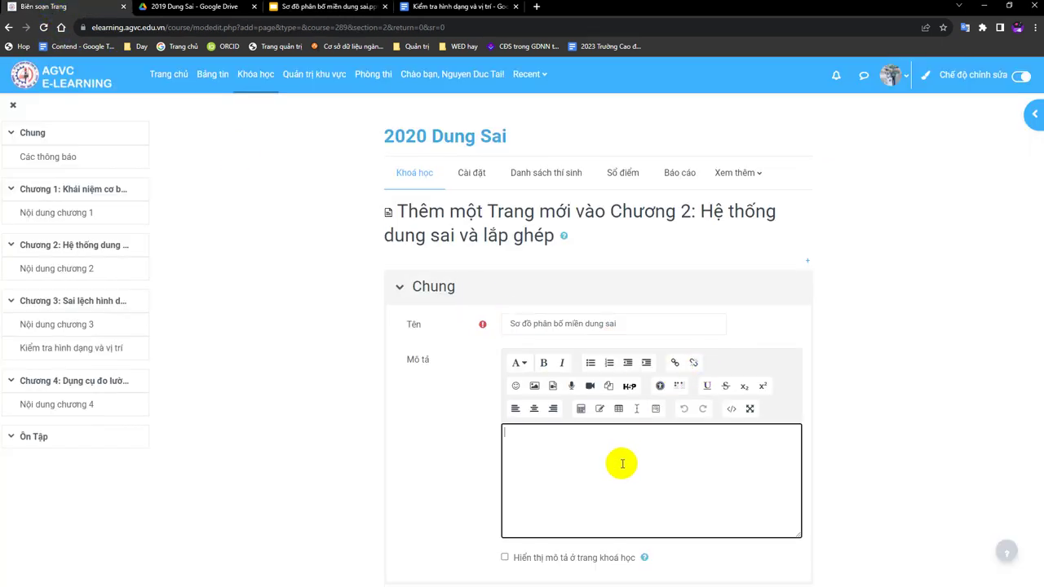
scroll(620, 463, down, 2)
scroll(620, 462, down, 3)
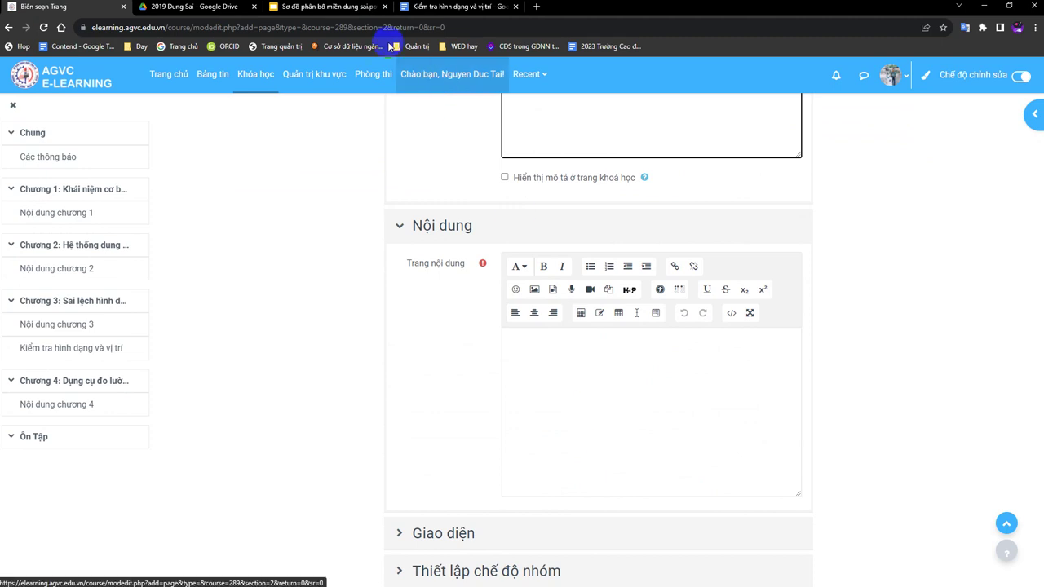
Publish the Google Slides presentation to the web as an embed with the default size and timing, and copy its iframe code
click(349, 8)
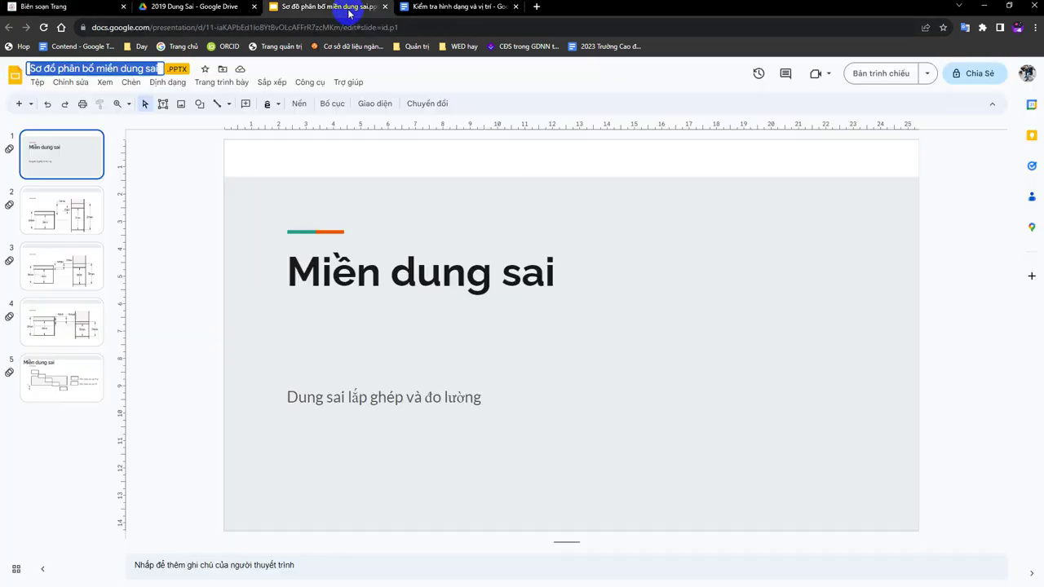
click(38, 83)
mouse_move(149, 197)
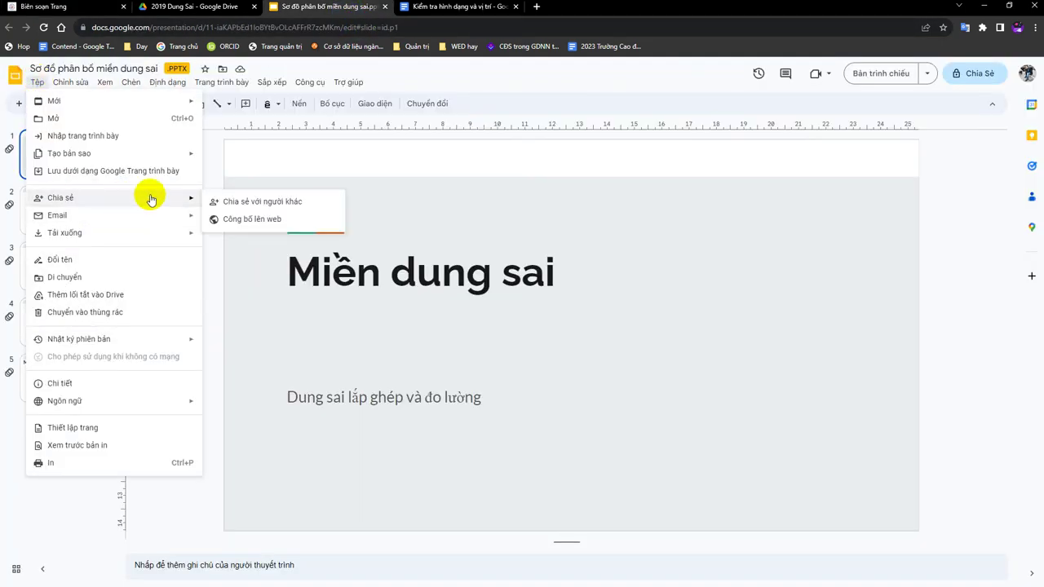
click(255, 220)
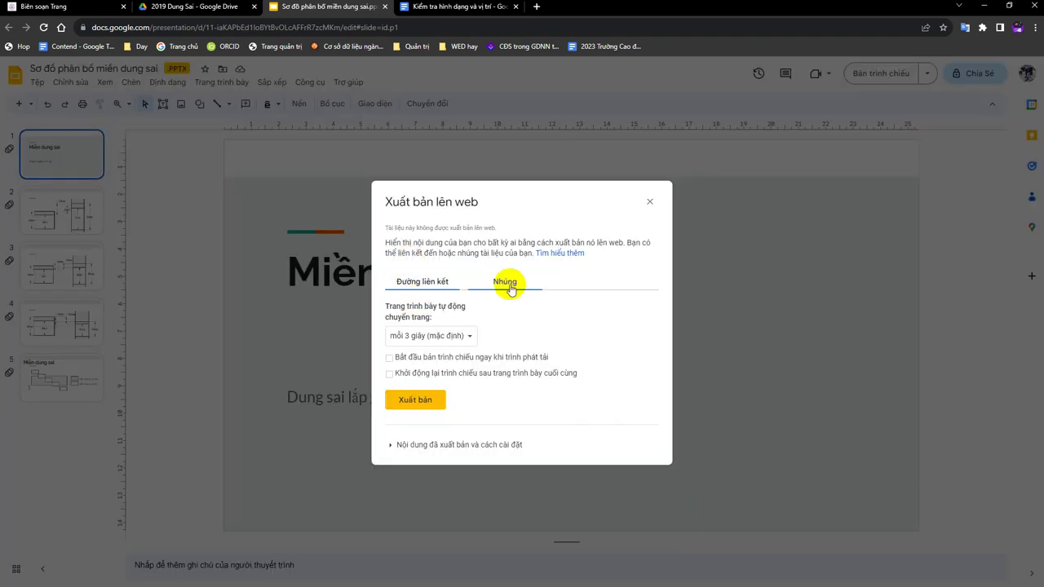
click(511, 290)
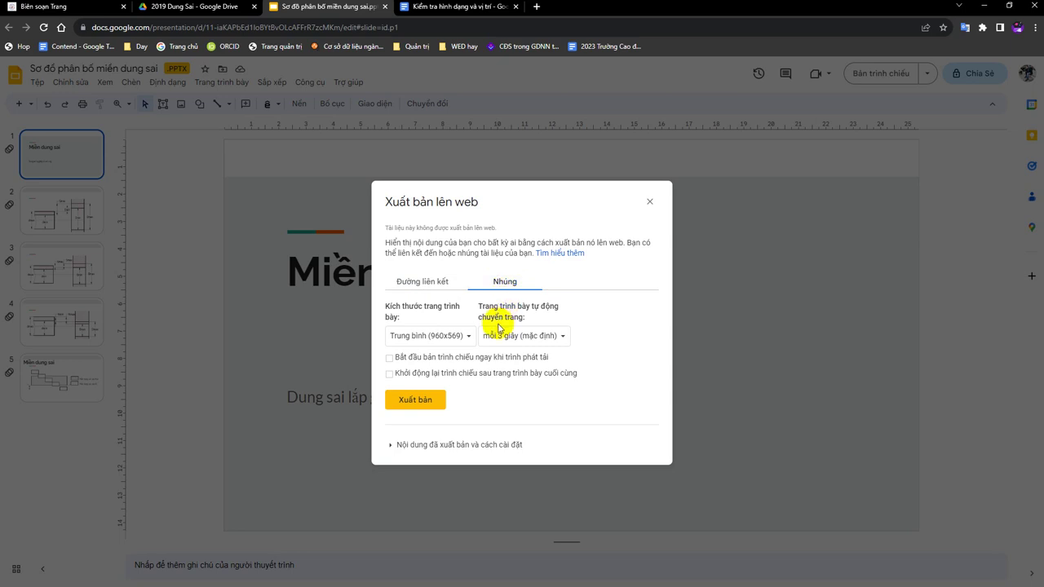
click(416, 403)
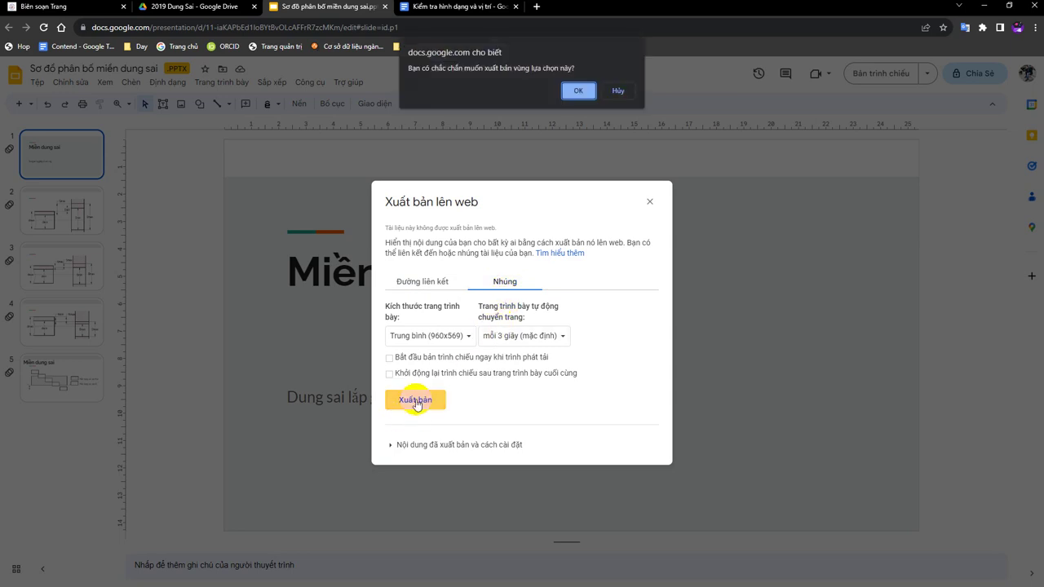
click(579, 93)
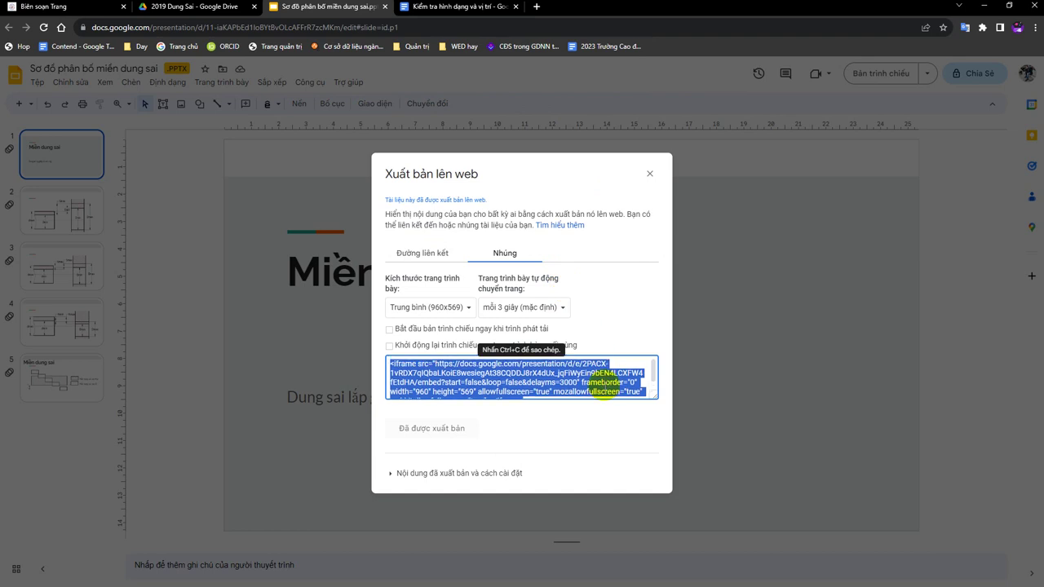
key(ctrl+c)
Paste the presentation's iframe code into the HTML source of the Moodle page's content and set its width to 100%
click(92, 7)
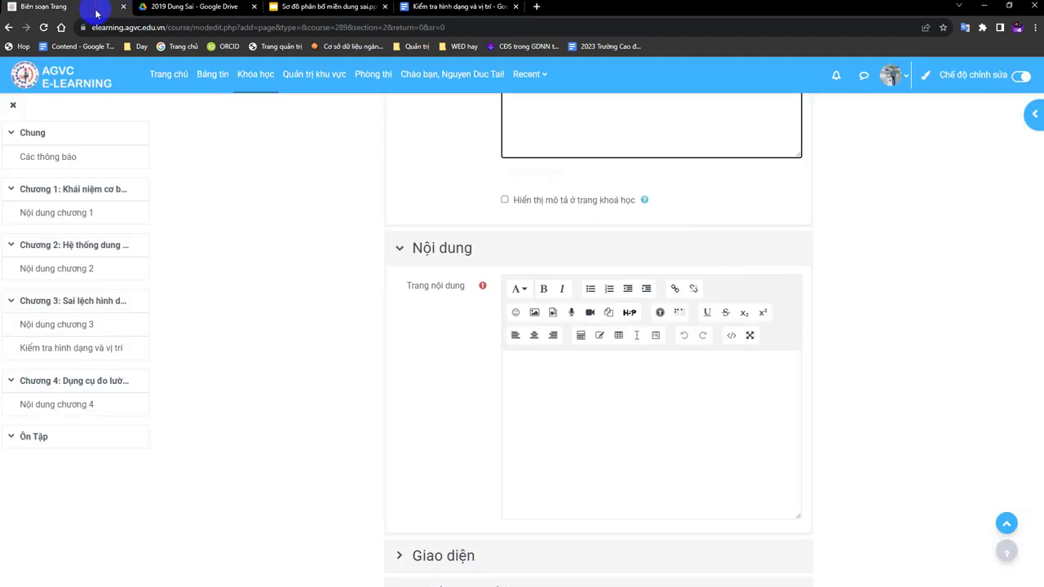
click(731, 336)
drag(744, 361, 516, 363)
key(ctrl+v)
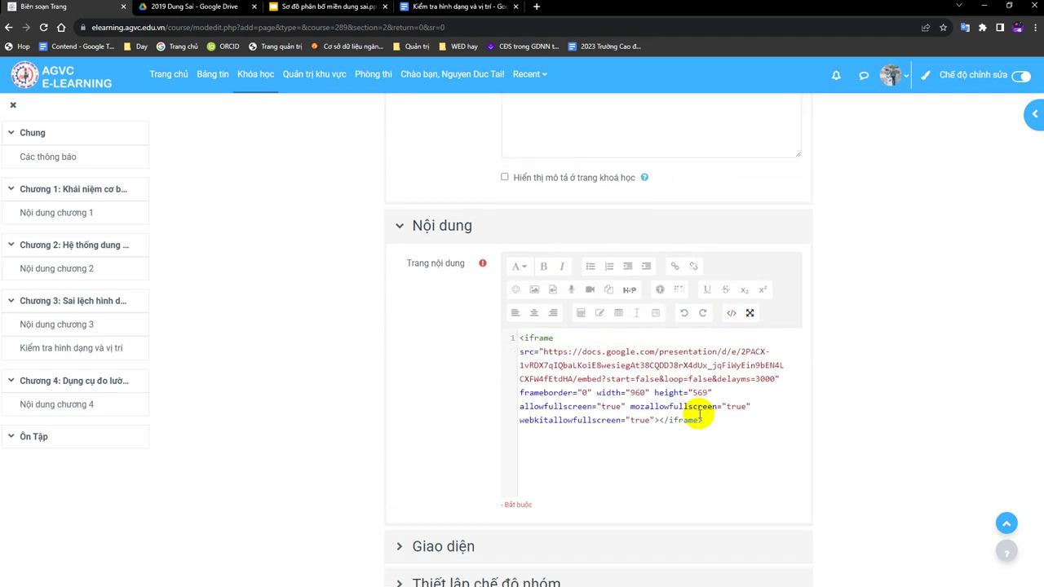
double_click(637, 393)
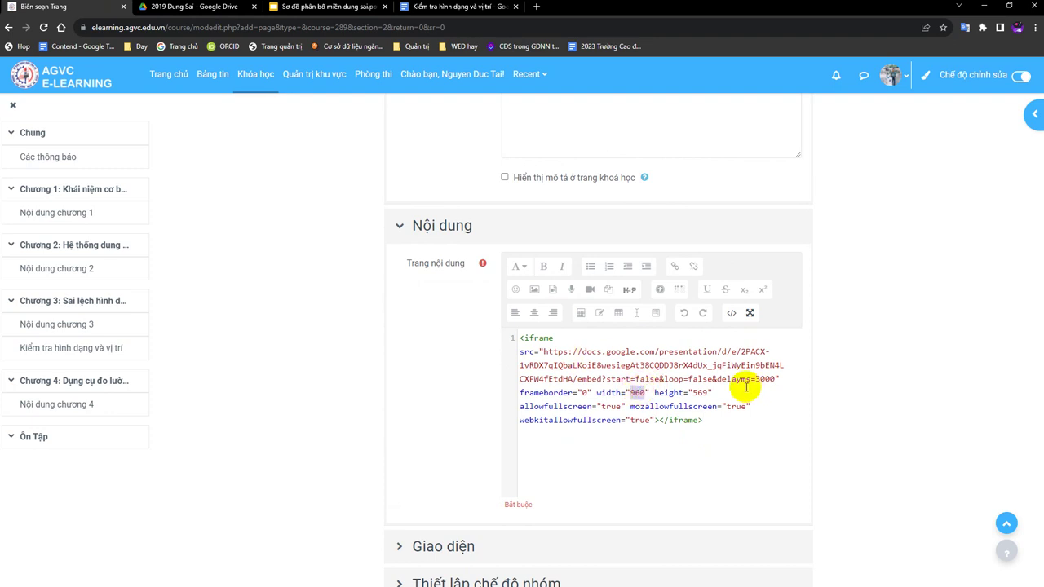
text(100)
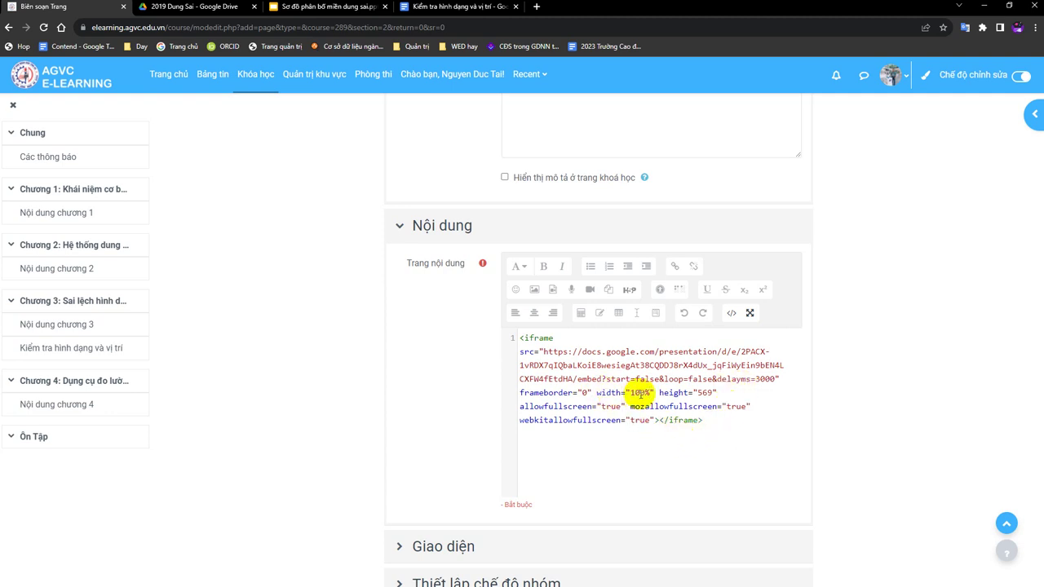
Set the presentation iframe's height to 500 in the HTML source and return the page content to its rendered view
scroll(636, 427, down, 3)
scroll(637, 426, up, 4)
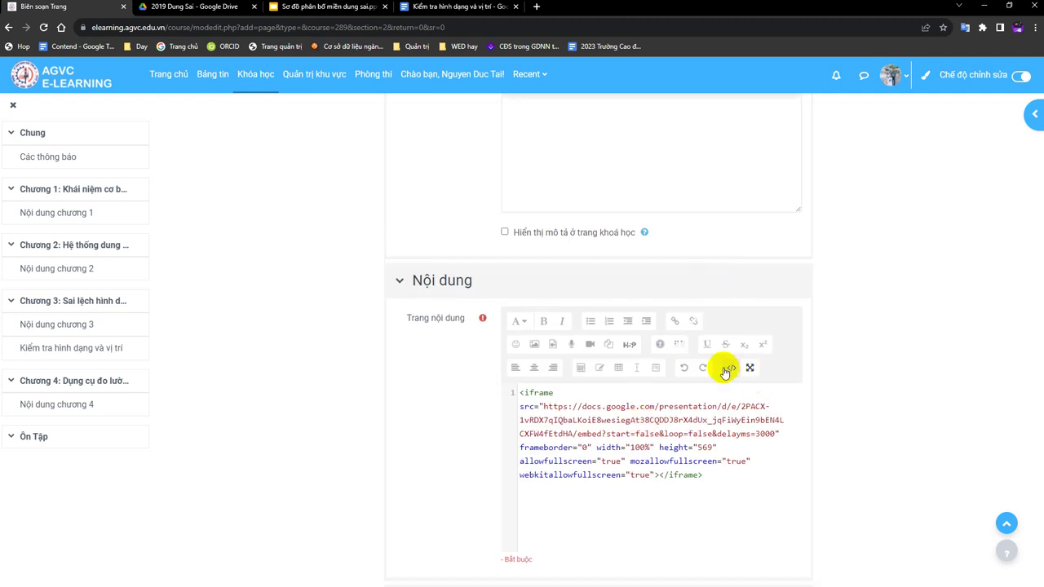
click(728, 368)
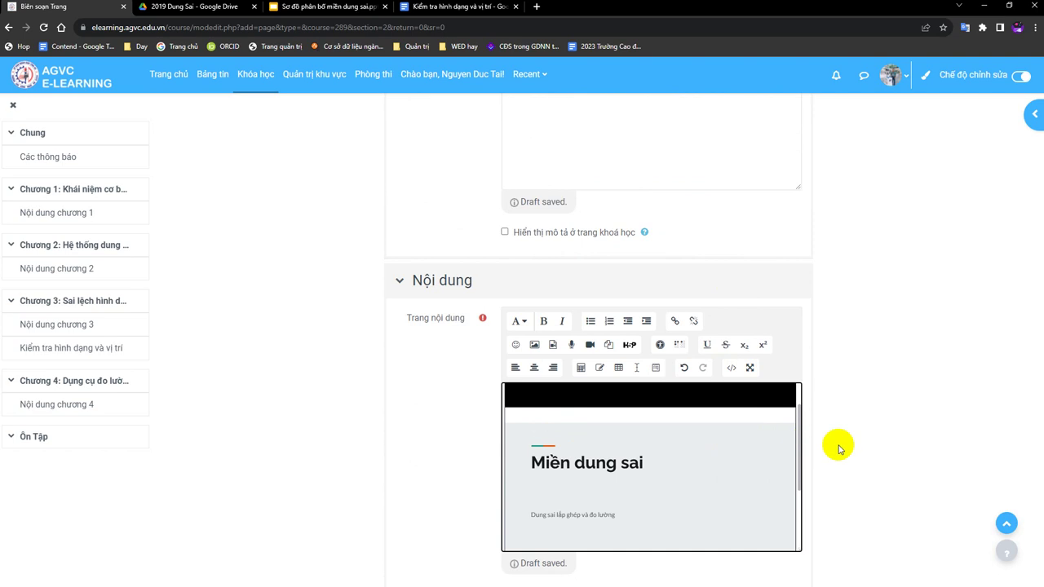
scroll(842, 454, down, 2)
click(733, 209)
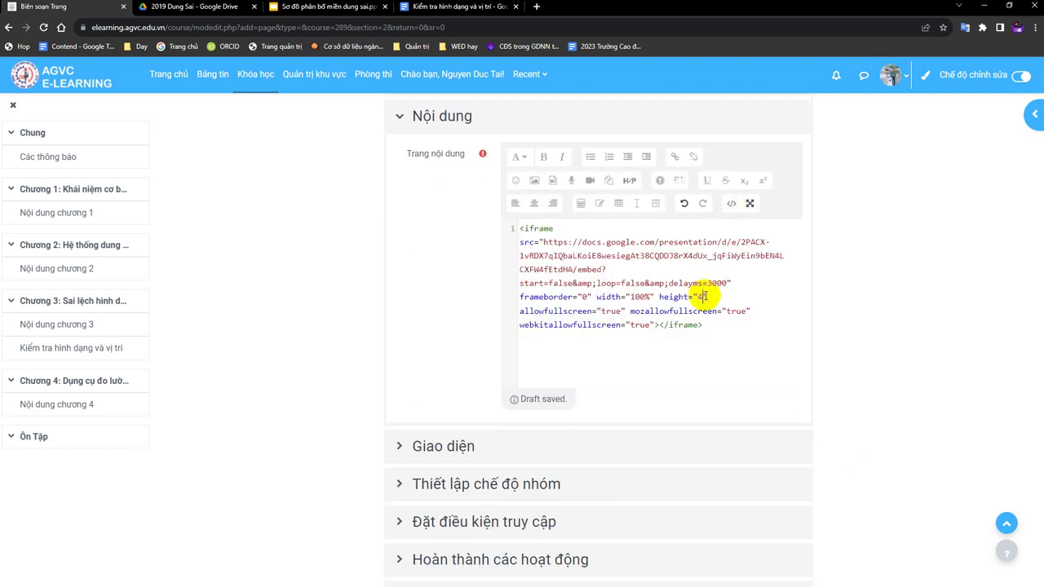
key(BackSpace)
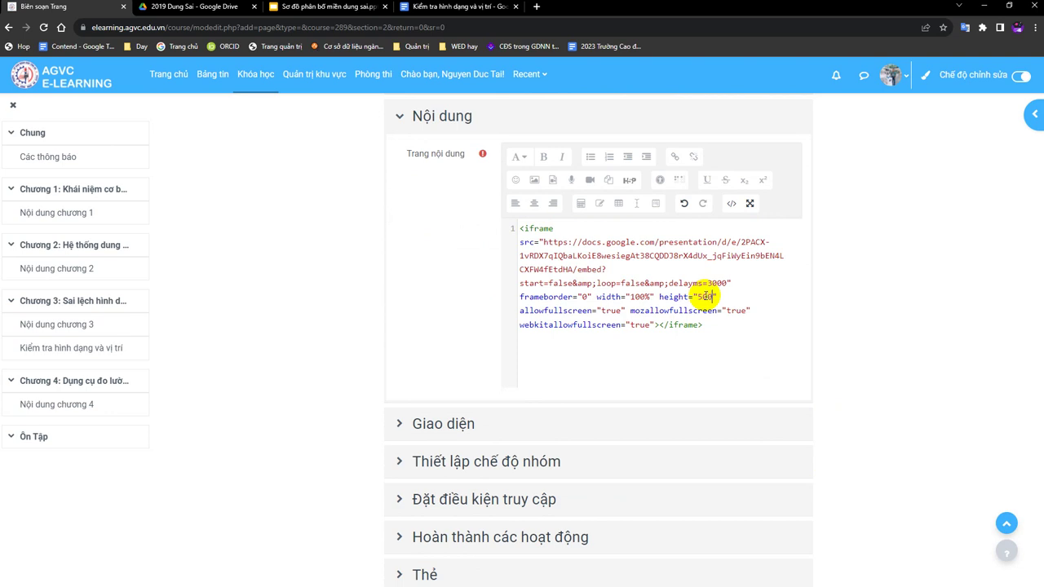
drag(718, 297, 608, 295)
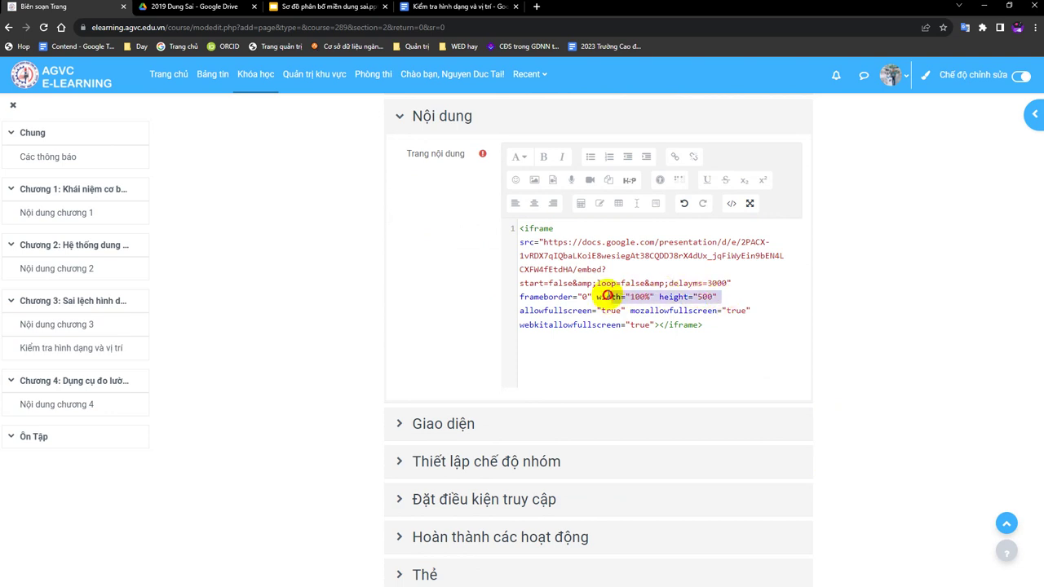
click(666, 326)
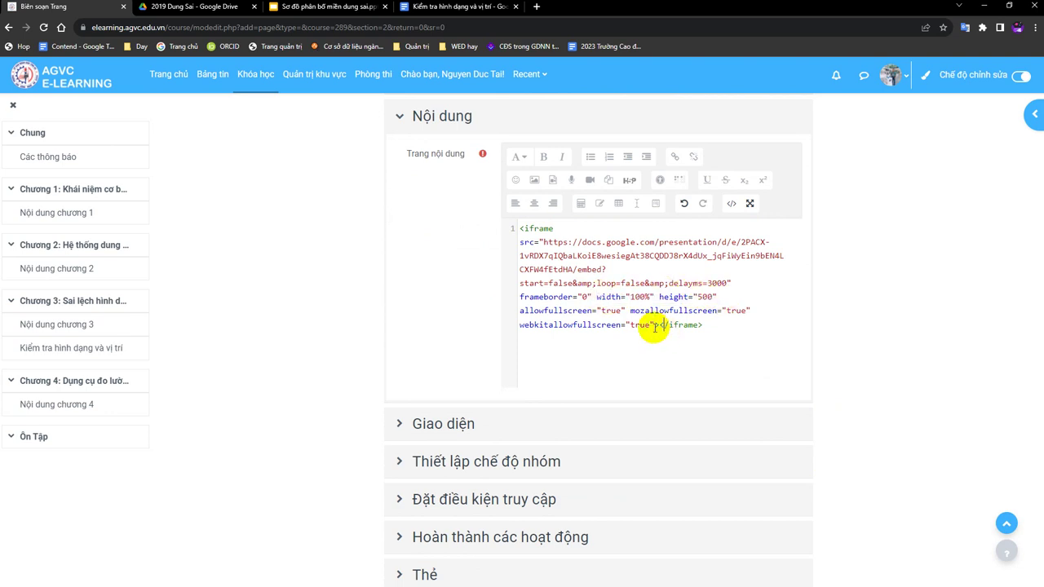
click(731, 203)
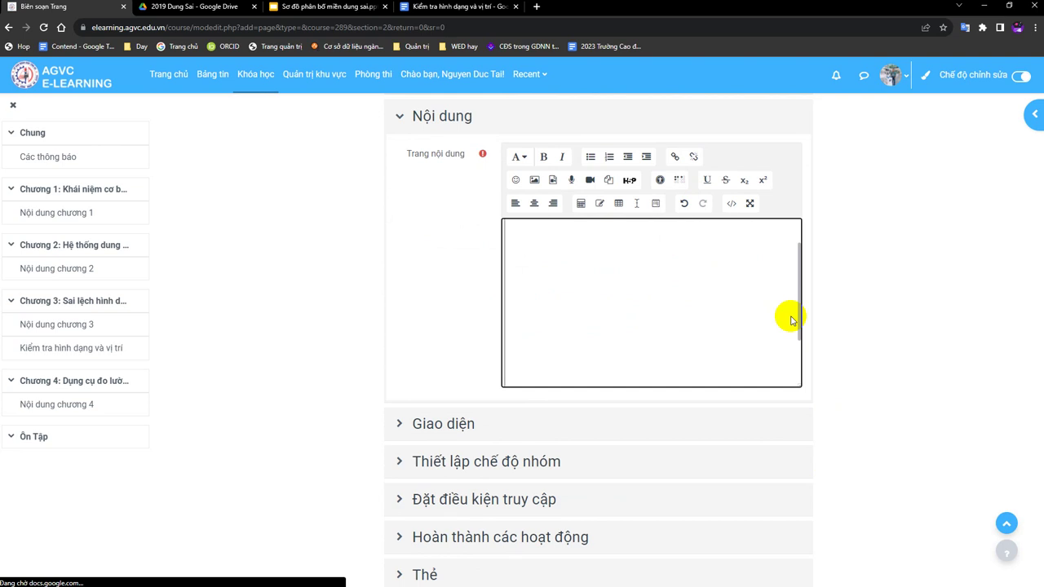
Save the "Sơ đồ phân bố miền dung sai" page and display it with the embedded presentation in view
scroll(862, 326, down, 3)
click(628, 412)
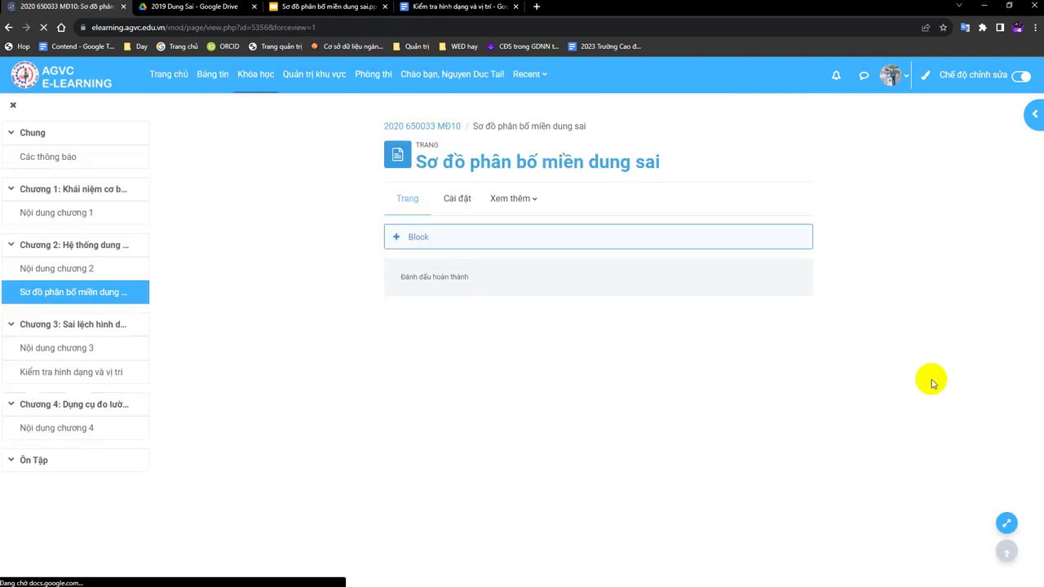
scroll(848, 398, down, 1)
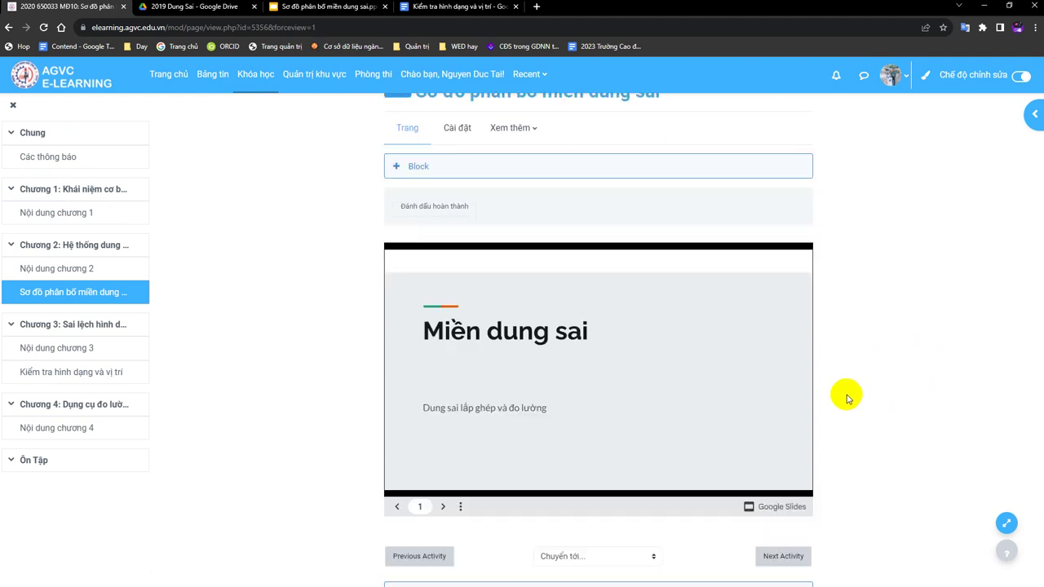
scroll(848, 398, down, 1)
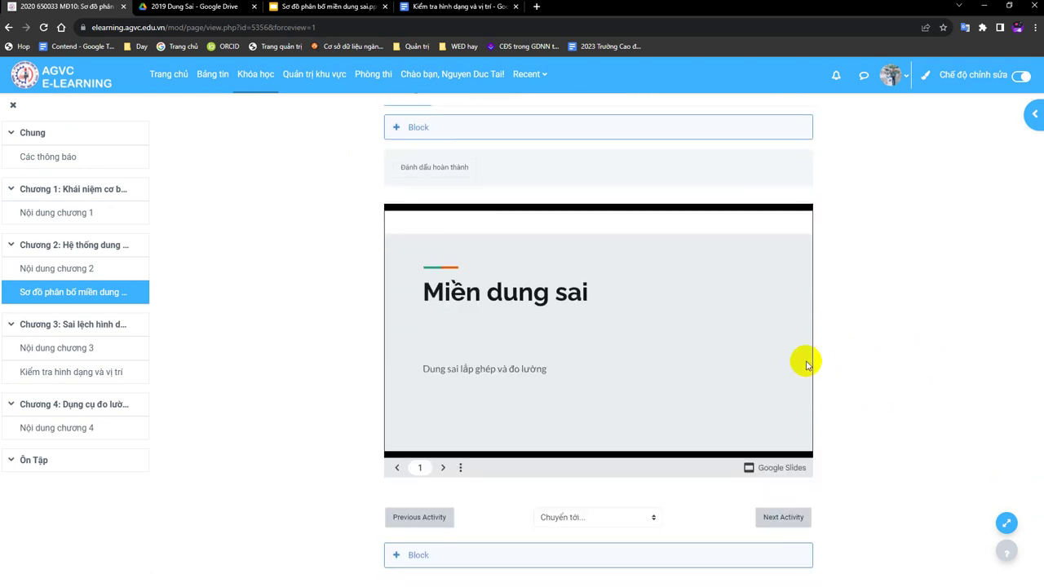
Page forward and back through the slides of the presentation embedded in the Moodle page to check that it works
click(568, 355)
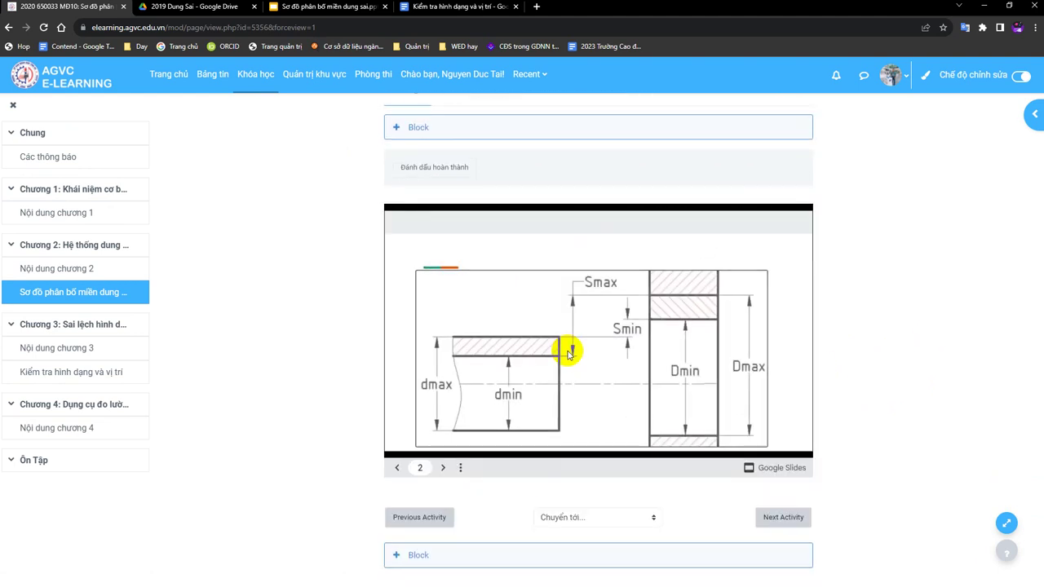
click(569, 351)
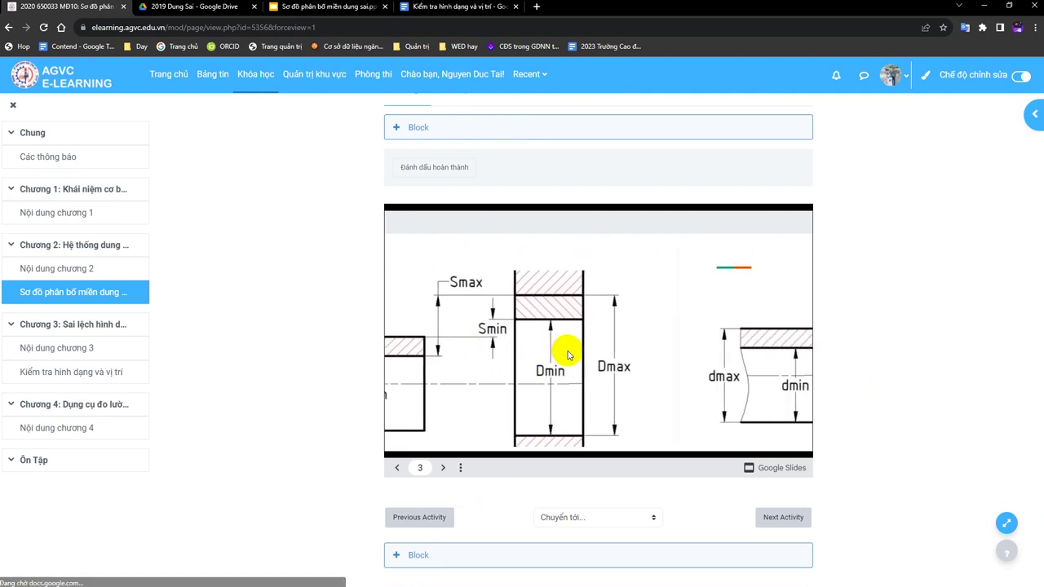
click(569, 352)
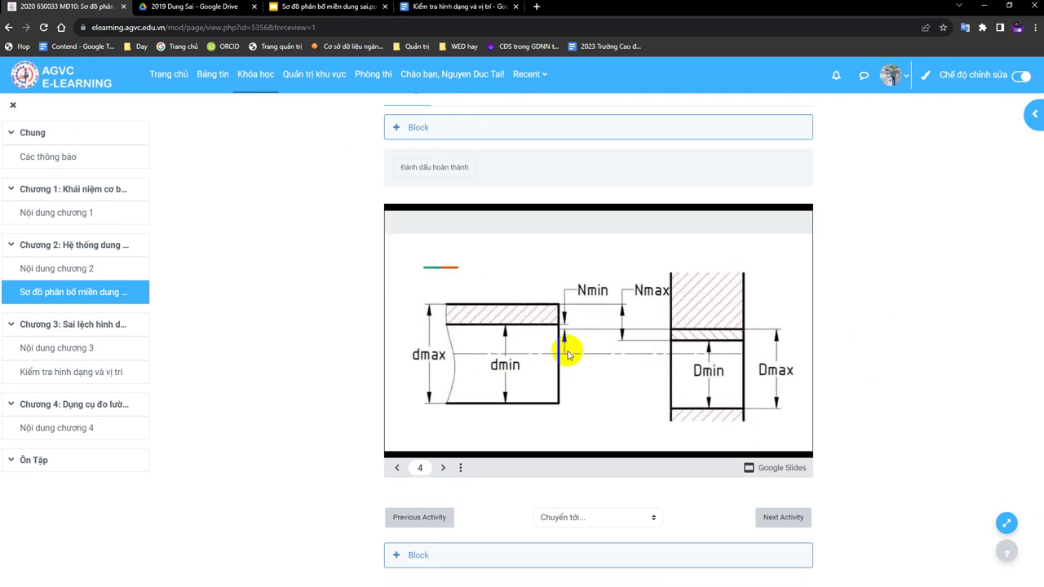
click(566, 352)
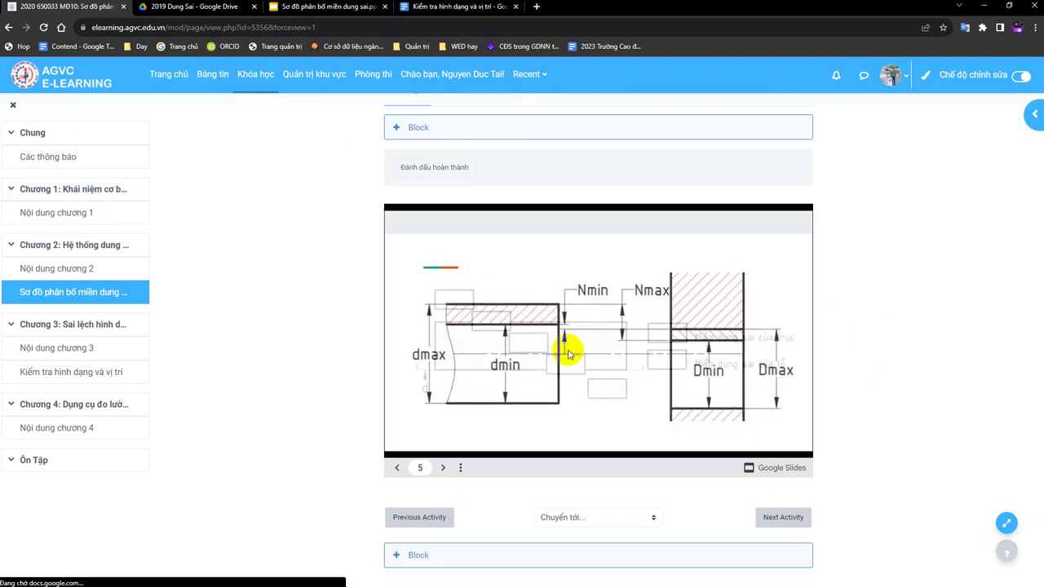
click(397, 468)
click(398, 468)
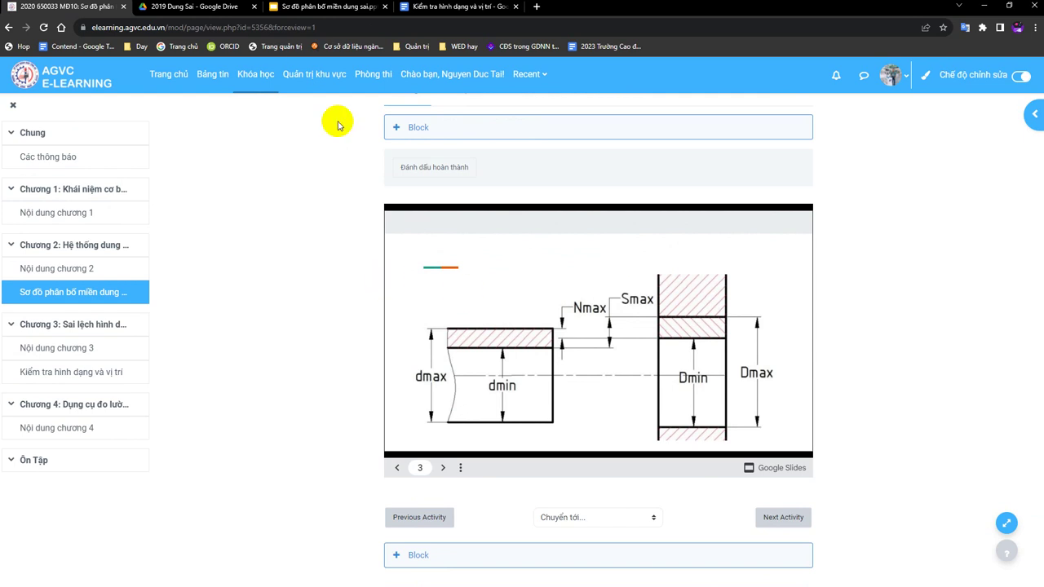
click(233, 7)
click(343, 350)
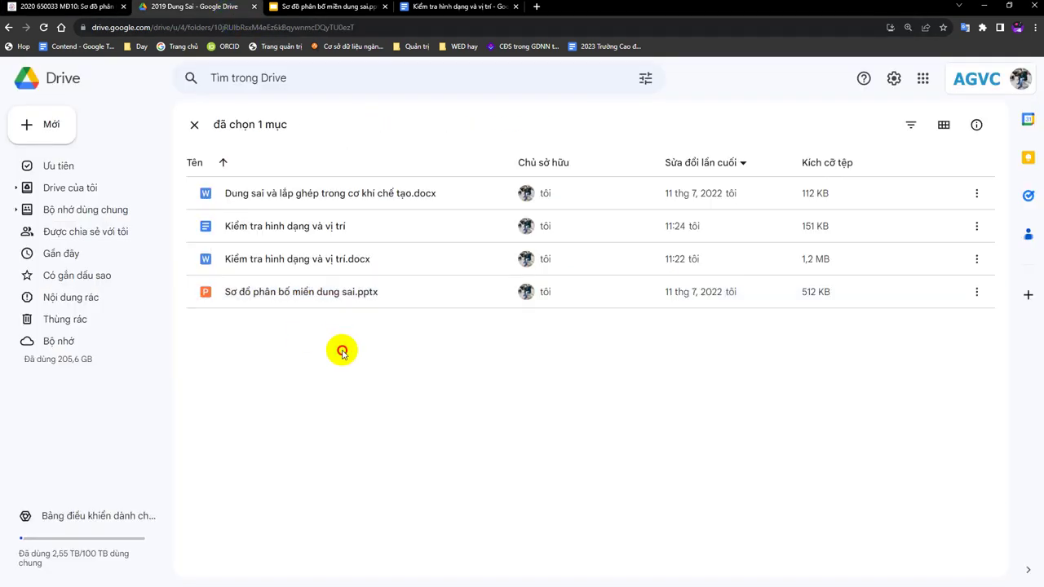
click(61, 7)
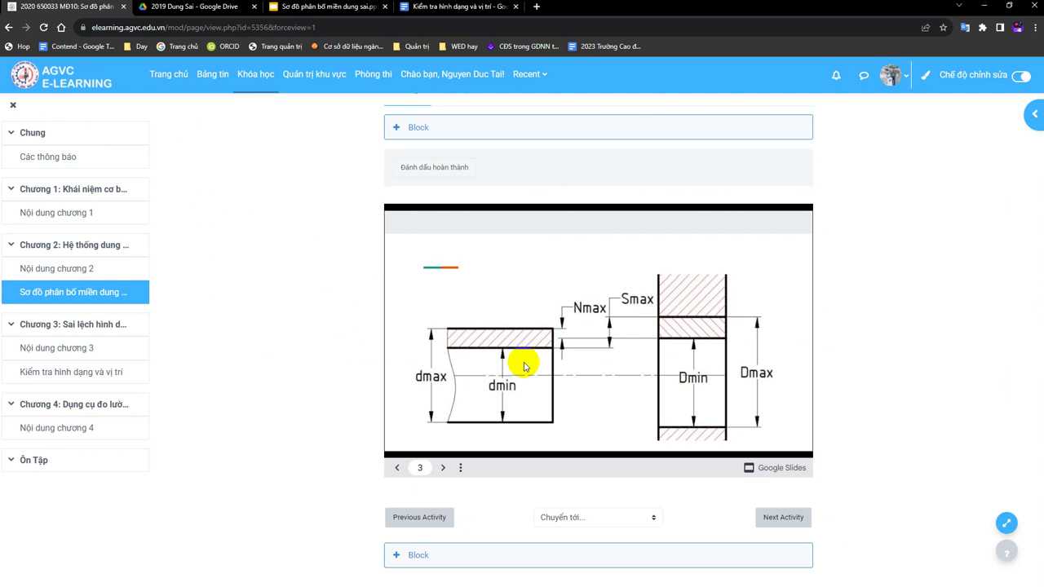
click(232, 8)
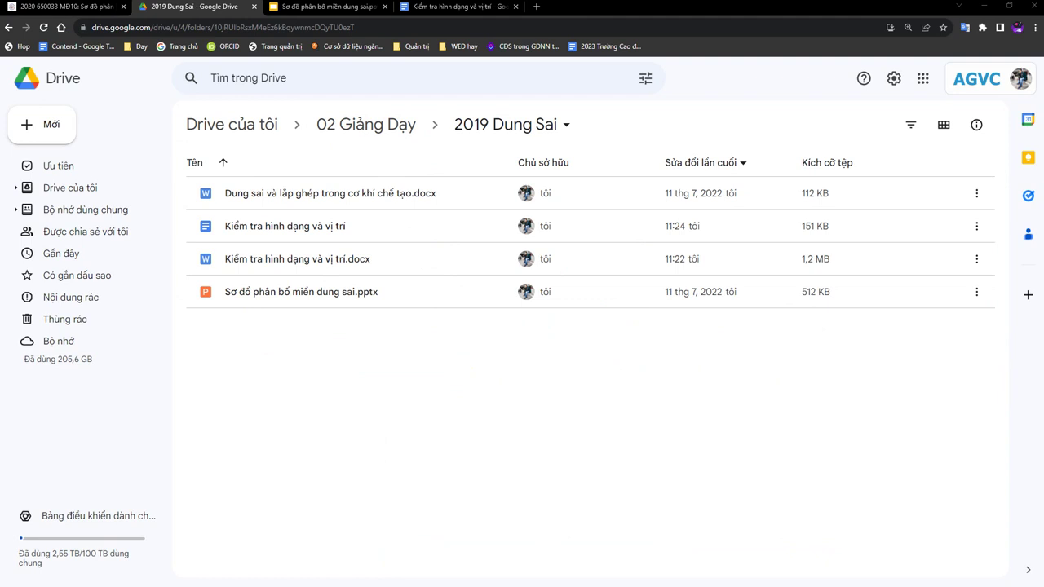
Open the YouTube video at youtube.com/watch?v=As0VIFpHk_c from the Dung Sai - Lắp ghép playlist in a new browser tab and pause it
key(ctrl+t)
click(328, 33)
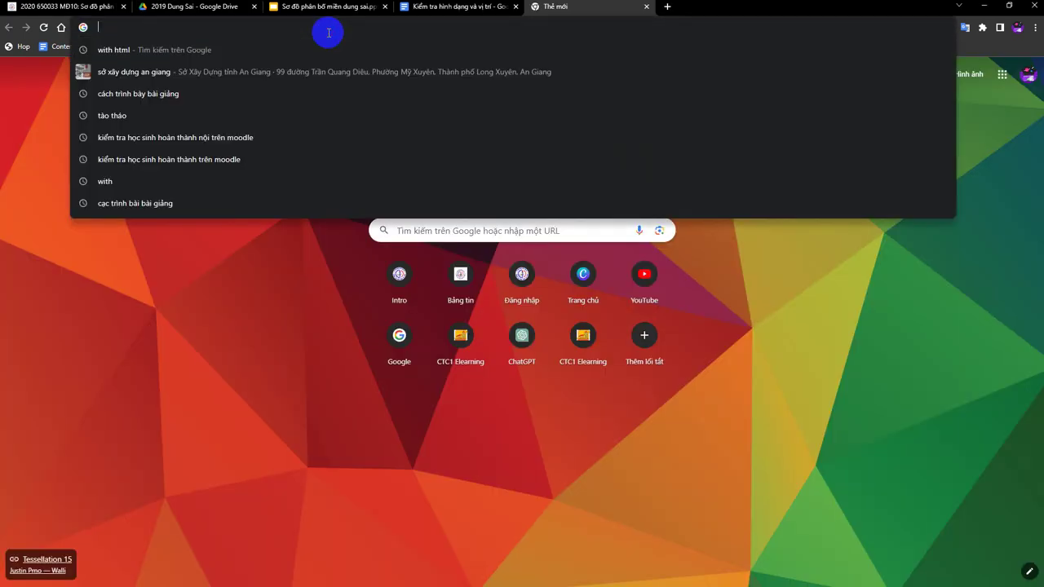
text(https://www.youtube.com/watch?v=As0VIFpHk_c&list=PLZ8S7uh3LrVrcyHZyJyHk0GR3zxY5a7Jz)
key(Return)
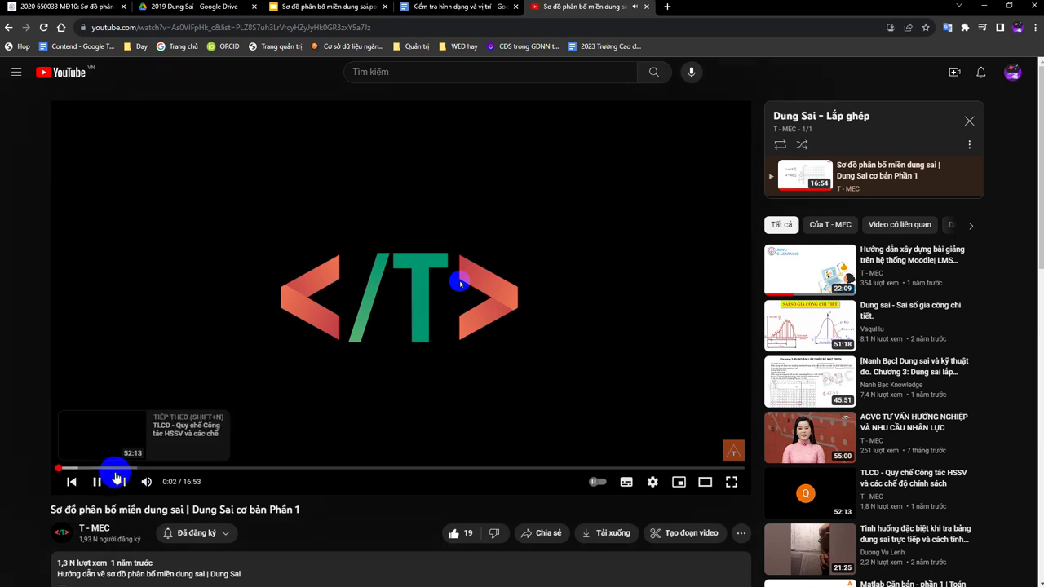
click(97, 482)
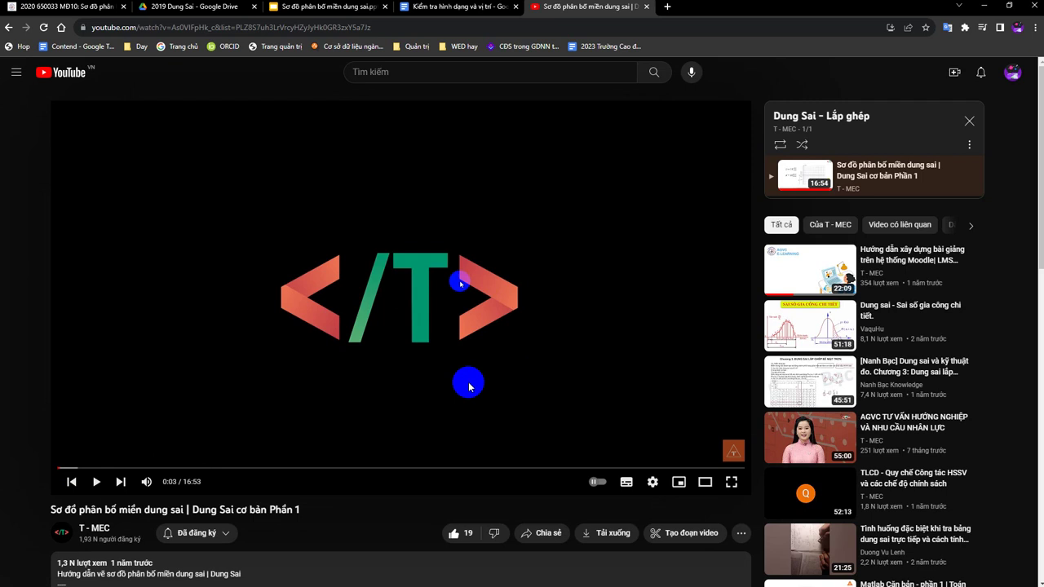
Open the YouTube video's embed sharing option and copy its whole iframe code
scroll(473, 390, down, 2)
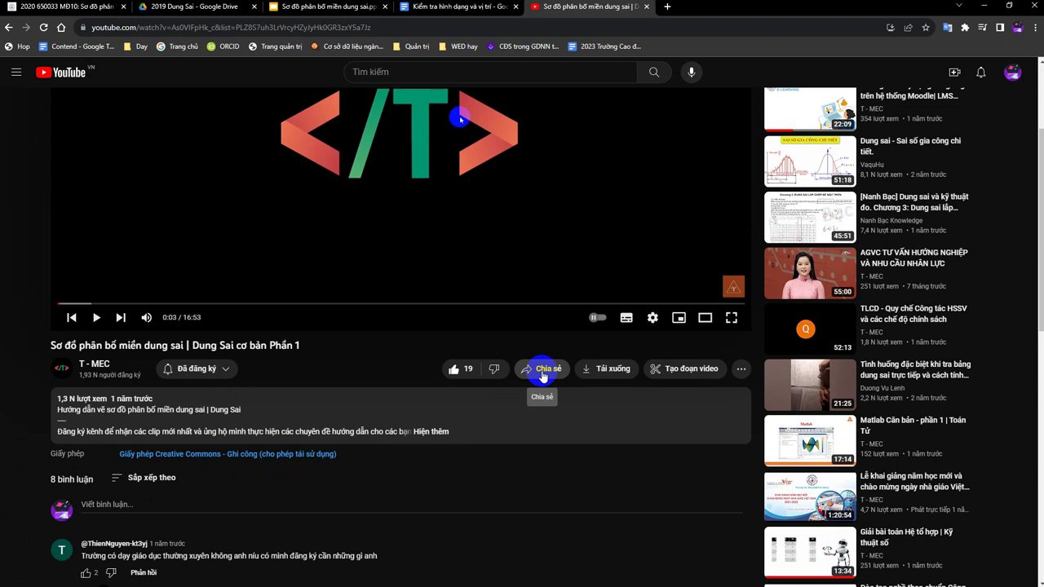
click(543, 377)
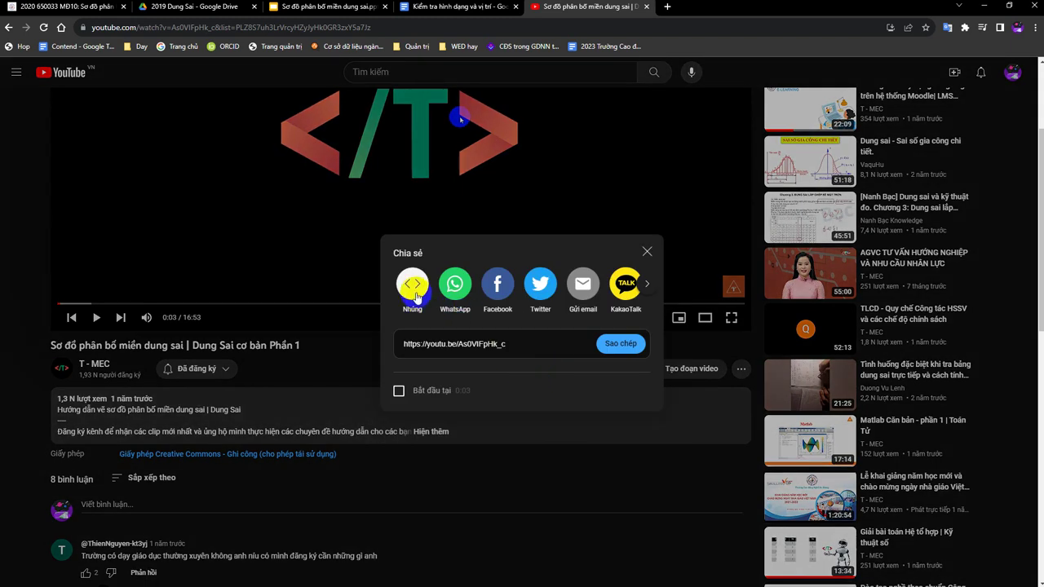
click(414, 287)
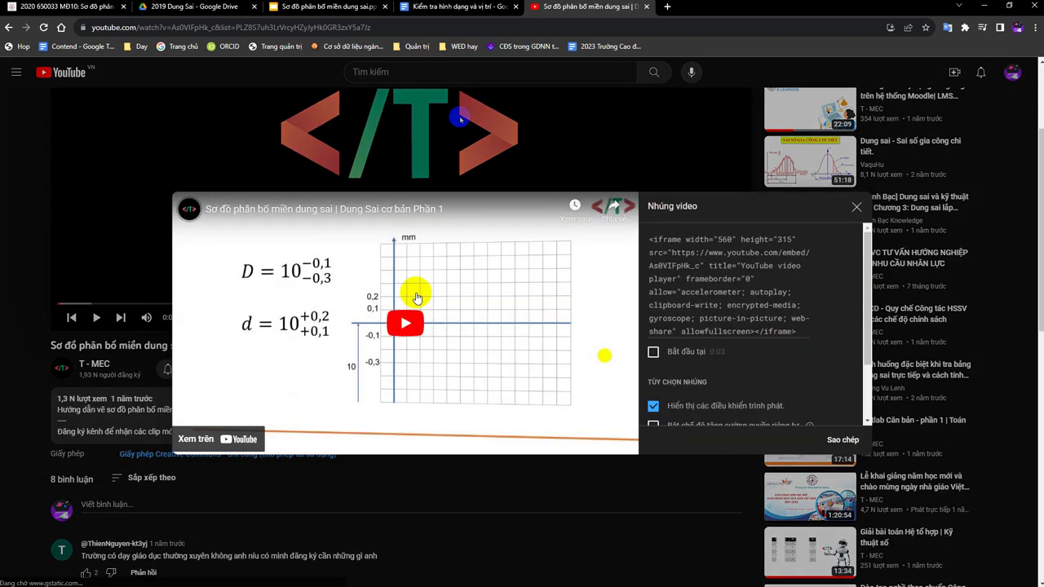
click(731, 254)
key(ctrl+c)
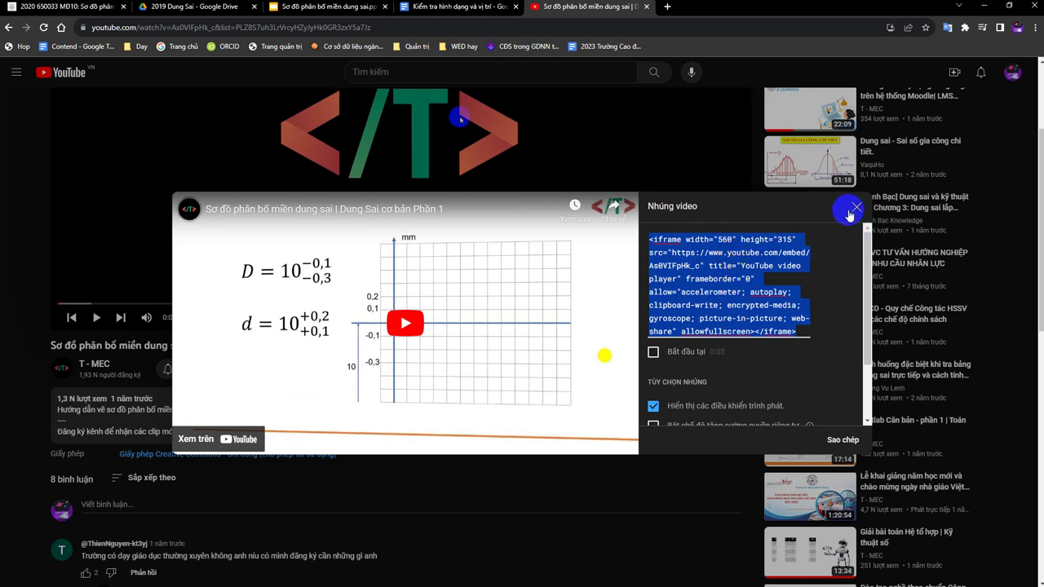
Return to the Moodle course and start a new Trang resource in Chương 2: Hệ thống dung sai và lắp ghép
click(82, 8)
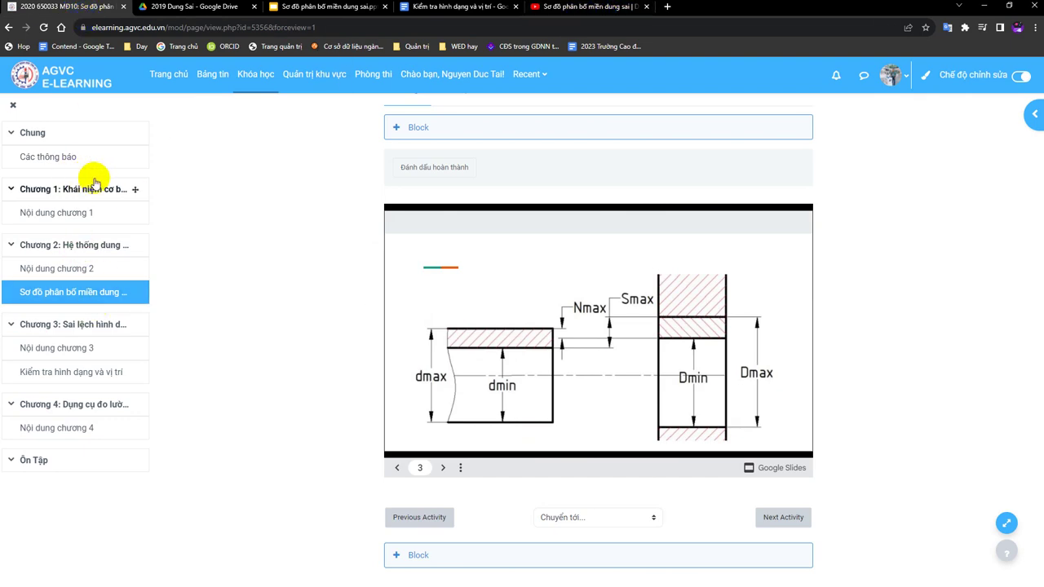
click(88, 246)
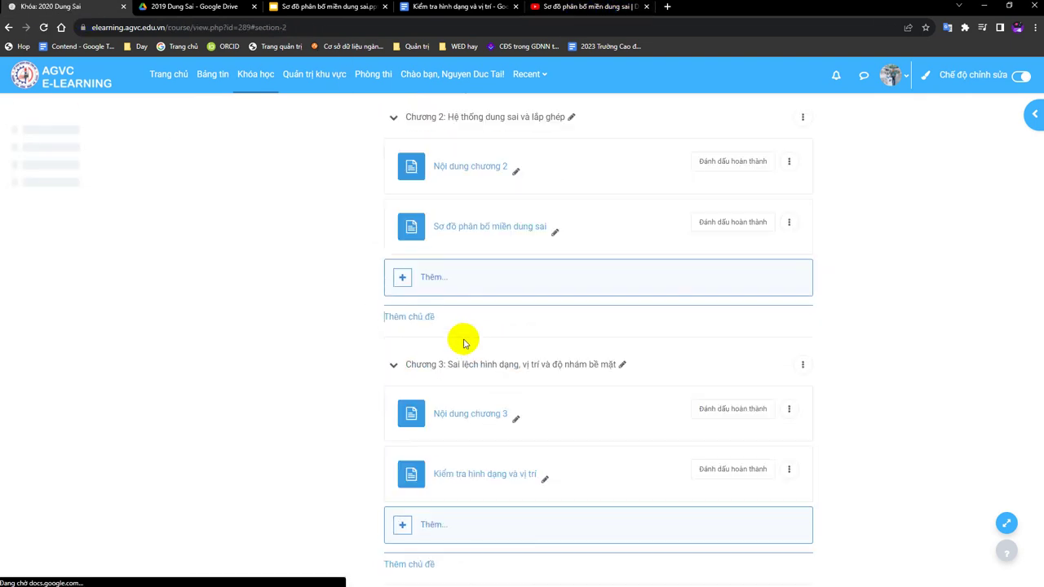
scroll(481, 371, up, 2)
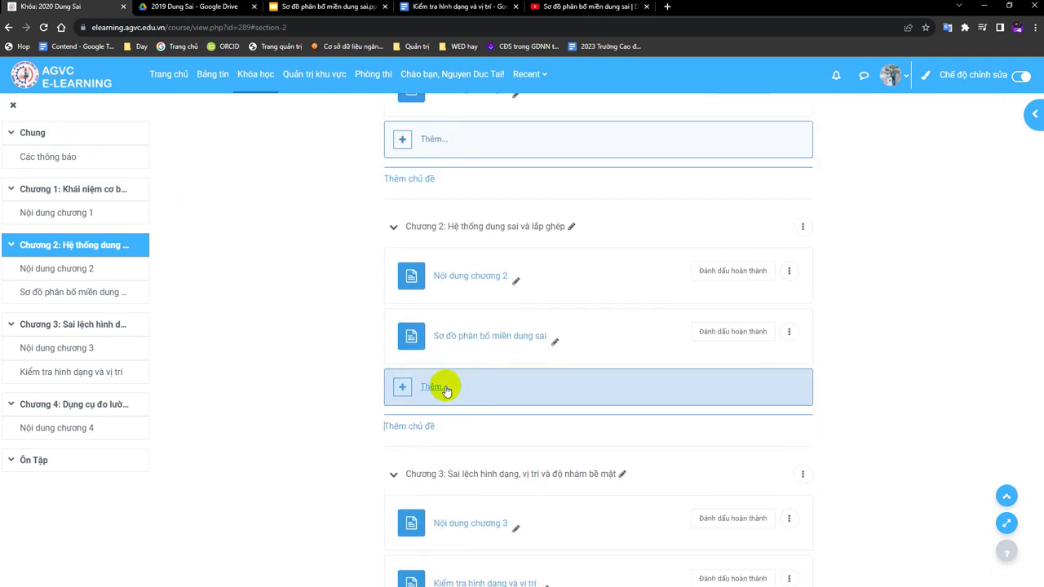
click(445, 389)
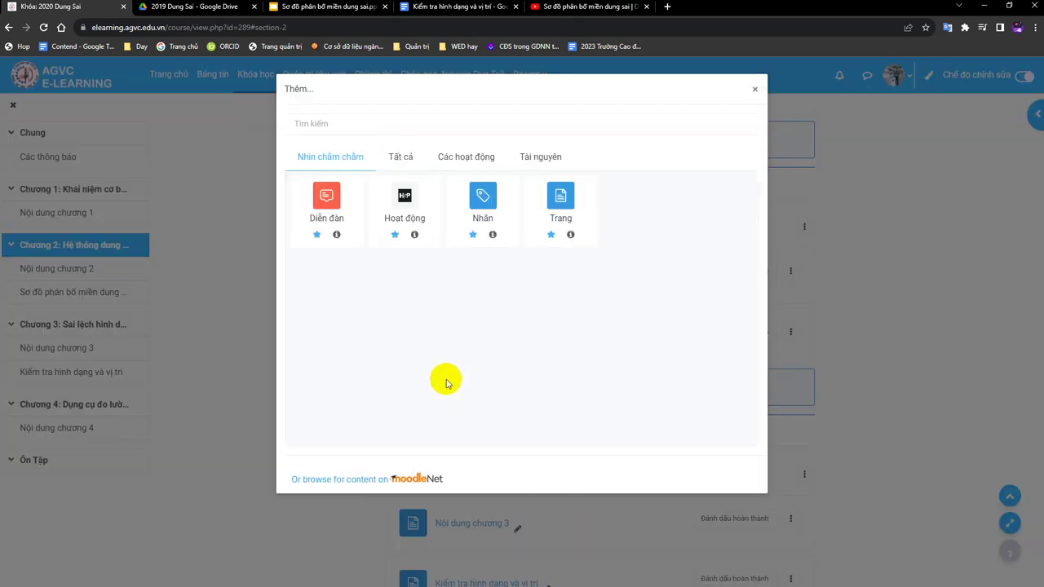
click(561, 200)
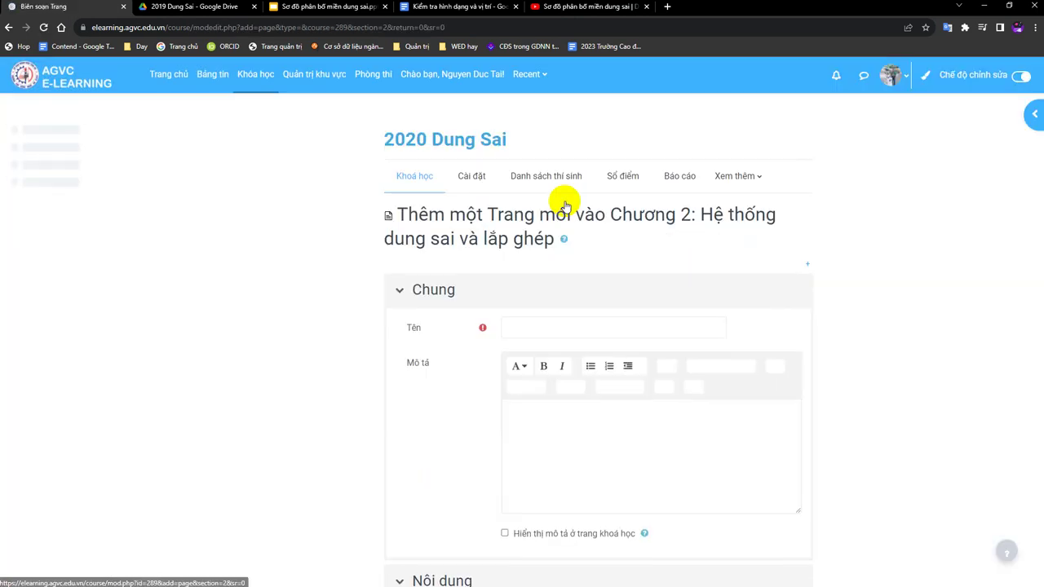
Replace the page content's HTML source with the video's iframe code, set width 100% and height 500, and show the rendered content
scroll(581, 457, down, 6)
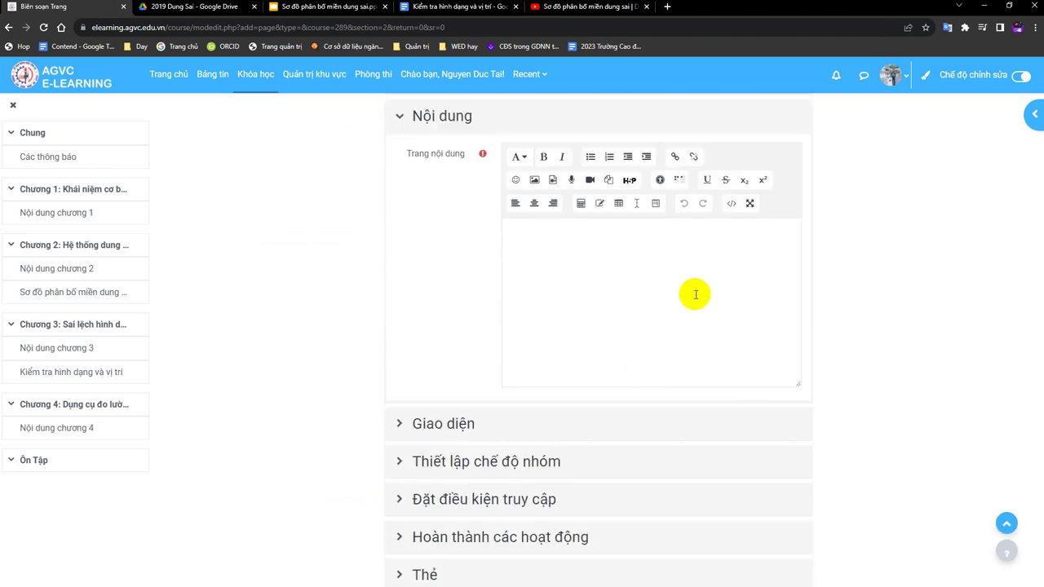
click(732, 206)
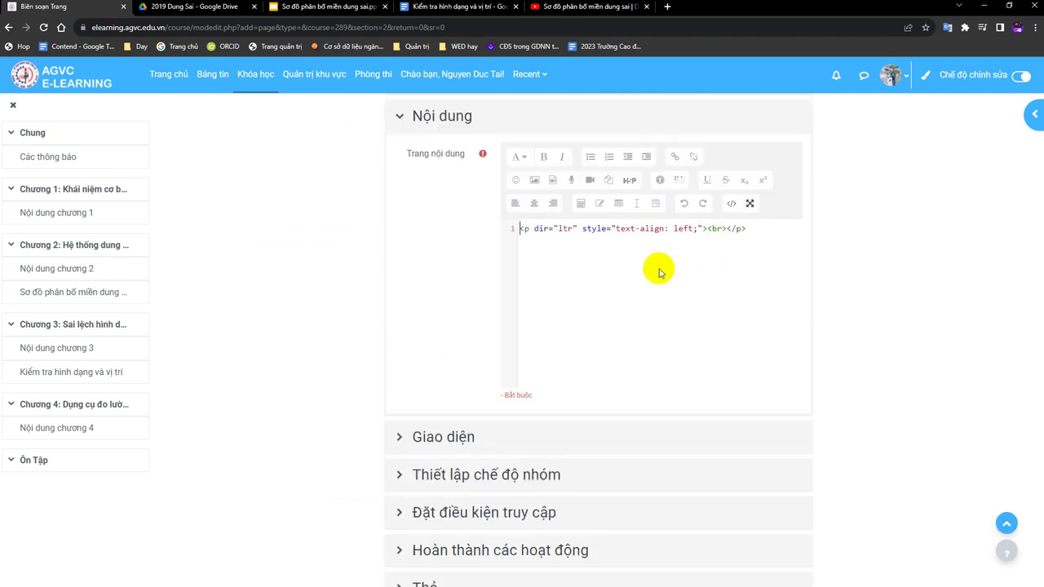
triple_click(504, 228)
key(ctrl+v)
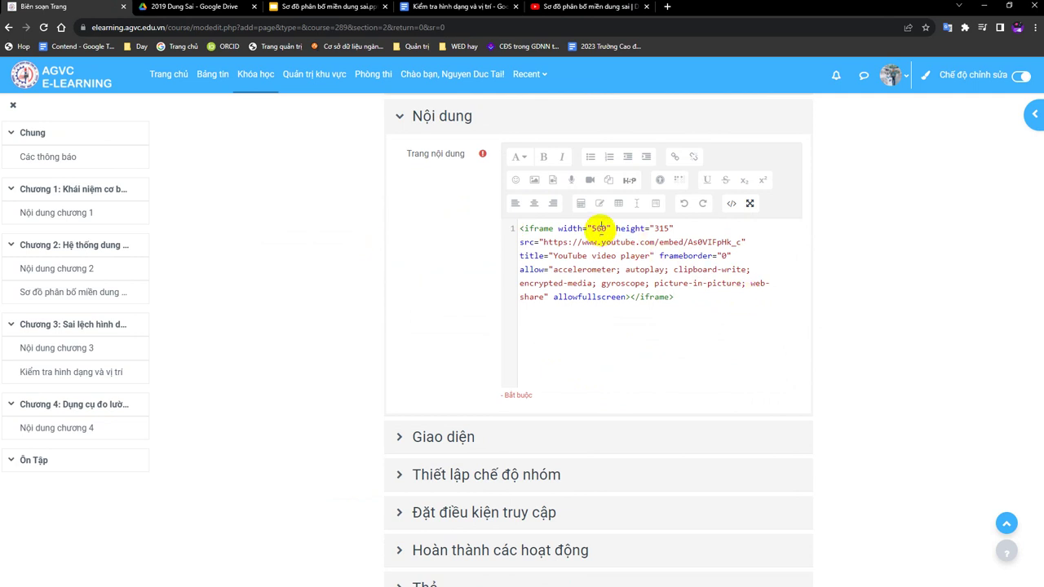
double_click(599, 228)
text(100%)
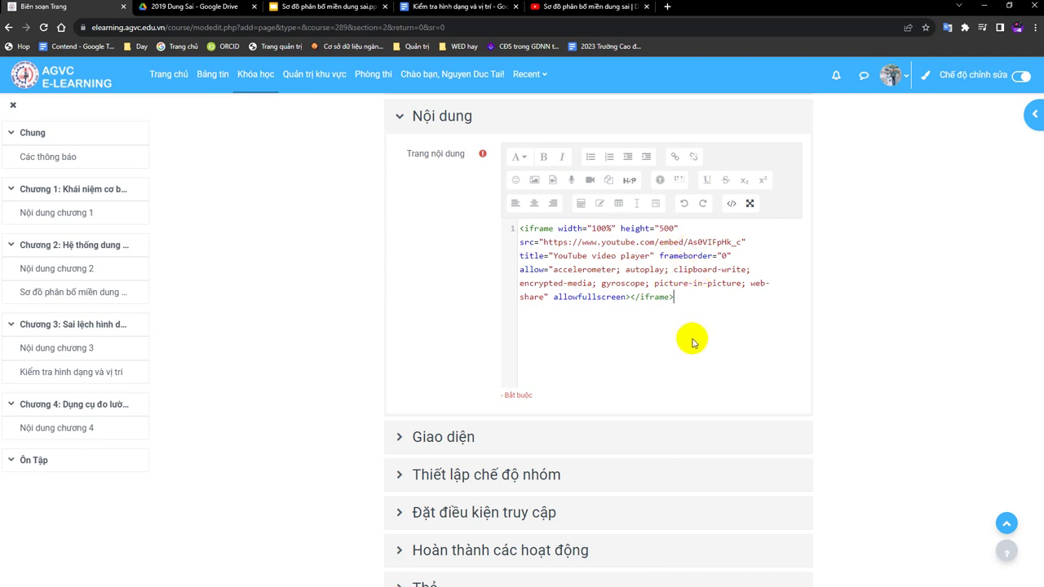
scroll(691, 343, up, 1)
click(732, 312)
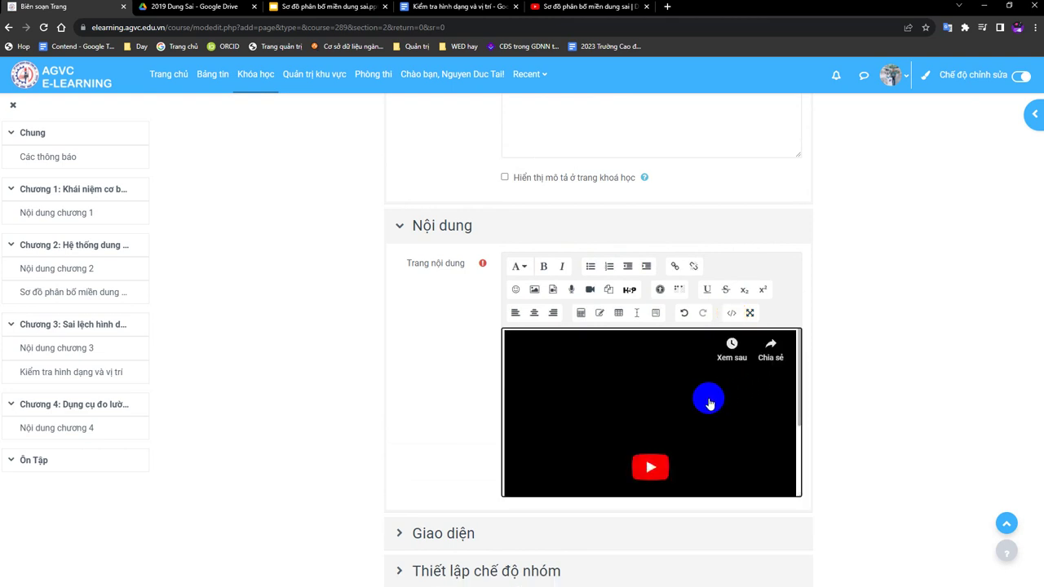
Name the new page "Bài giảng sơ đồ phân bố miền dung sai", then save and display it
scroll(652, 425, up, 3)
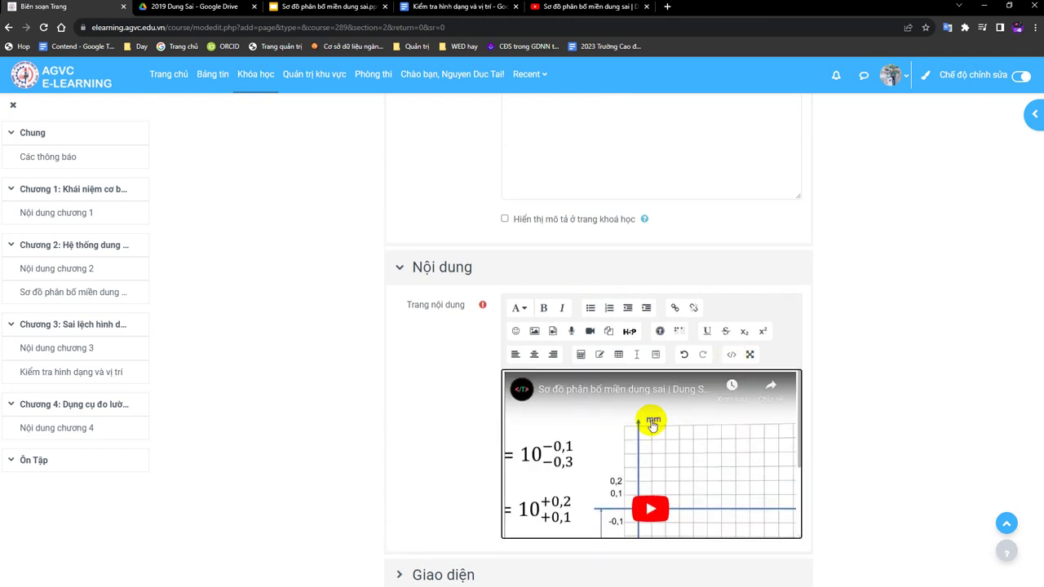
click(549, 216)
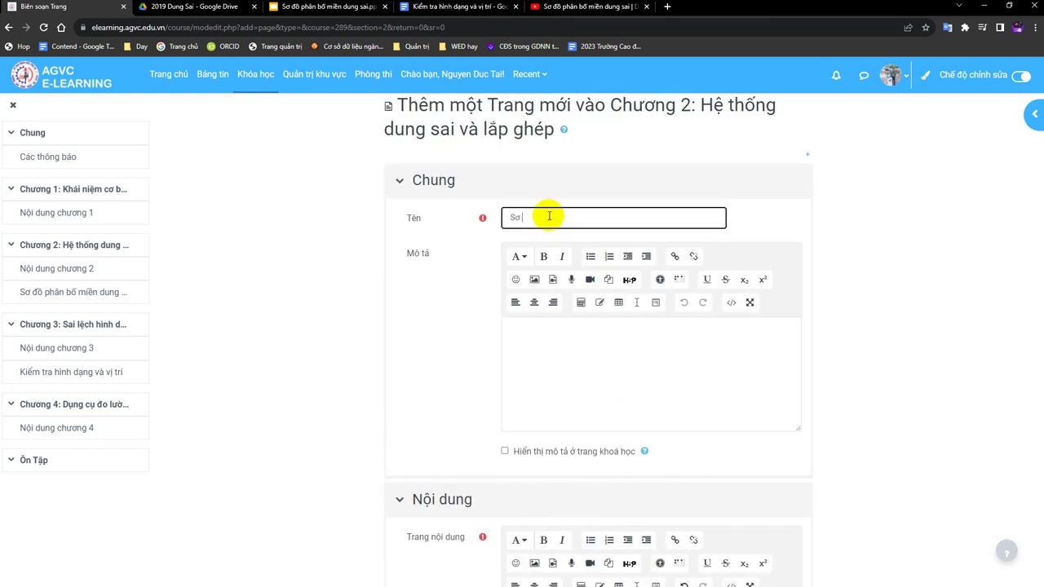
text(ai)
text( giảng sơ)
text( đồ phân bố)
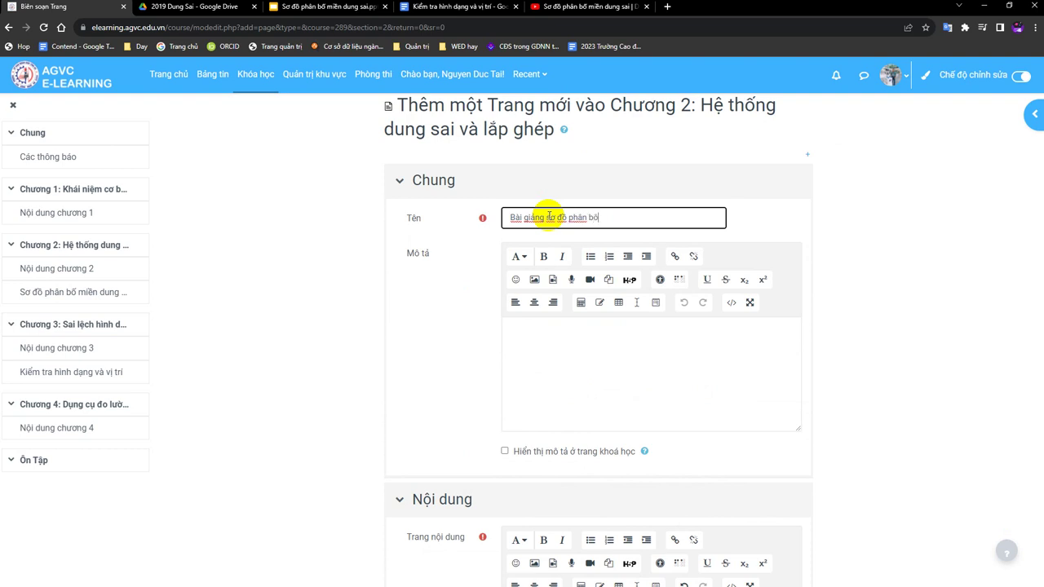
text( miền dung sai)
scroll(555, 237, down, 8)
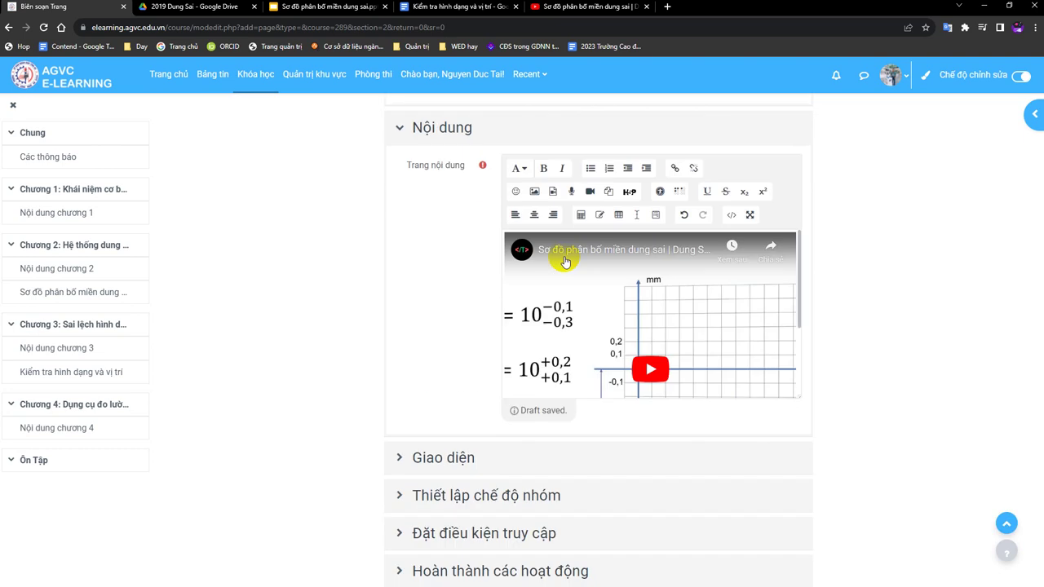
click(610, 412)
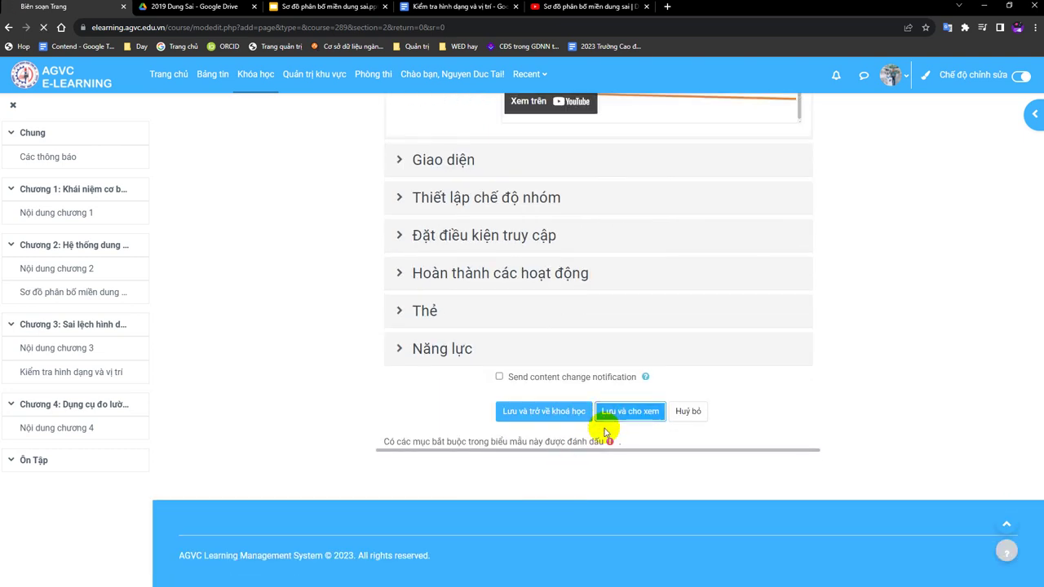
Test the embedded video on the saved page by playing it, muting it and skipping ahead
scroll(667, 423, down, 3)
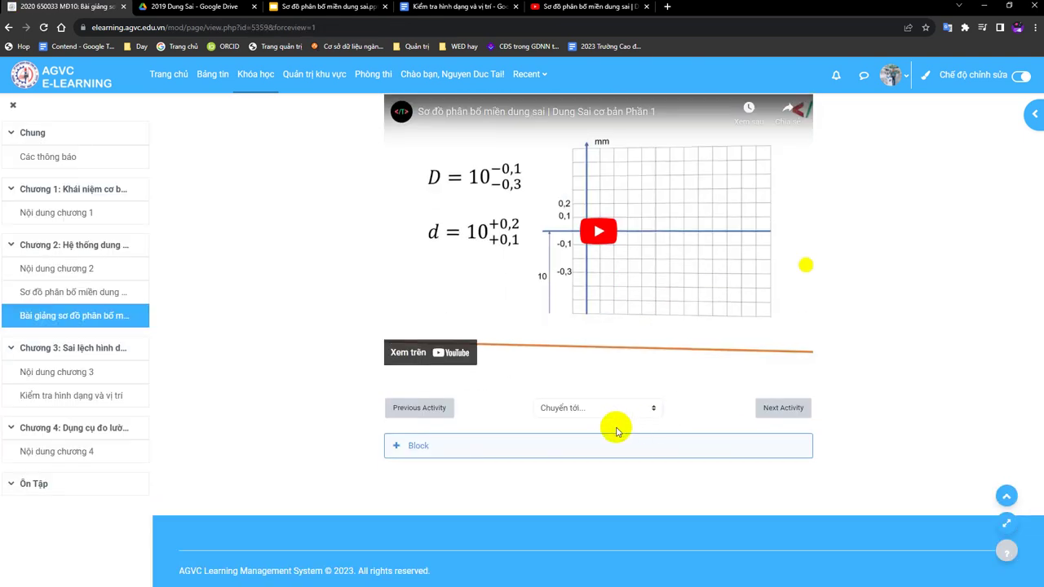
scroll(618, 427, up, 2)
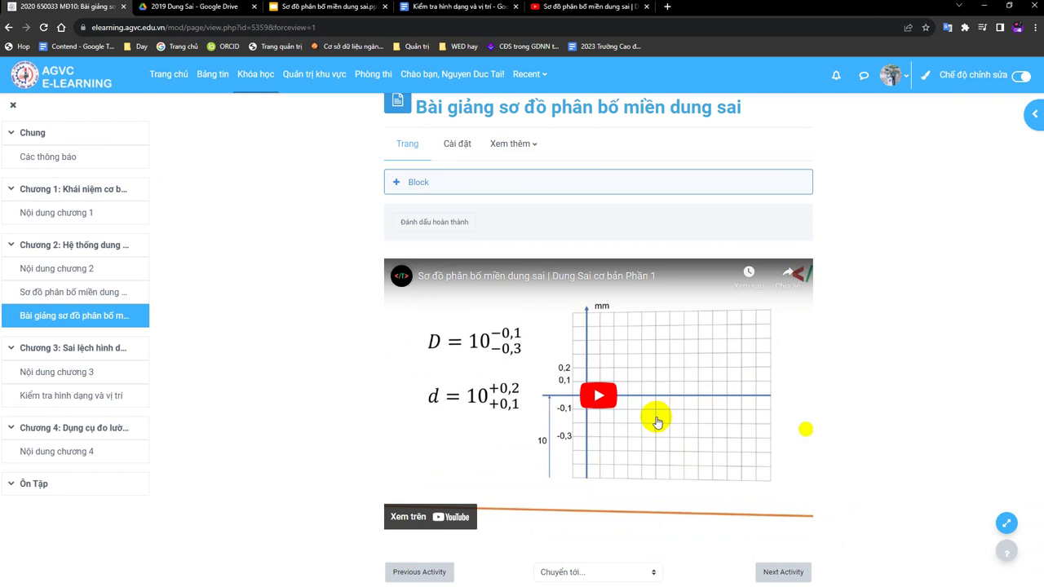
click(767, 449)
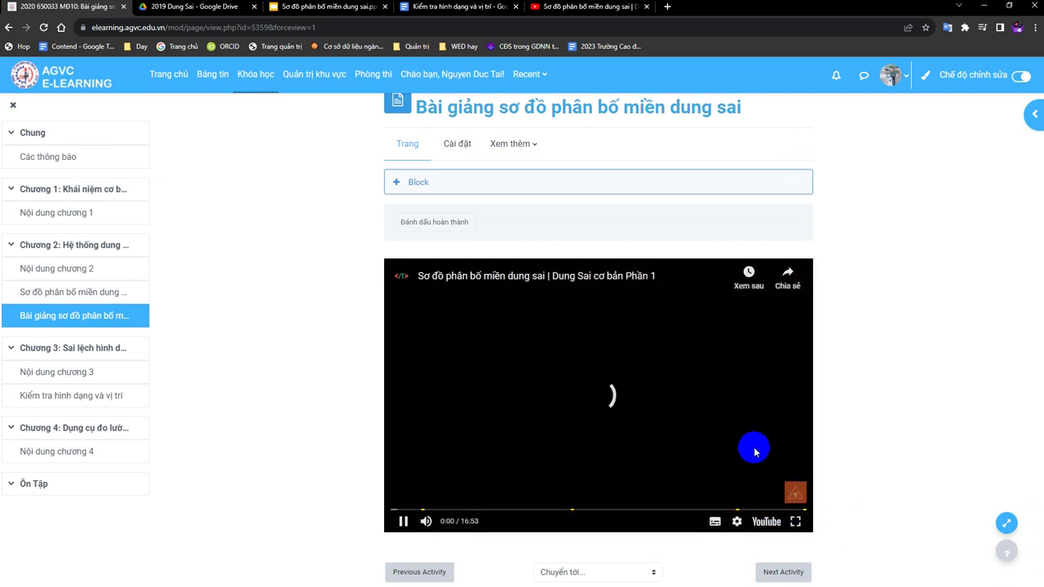
click(425, 525)
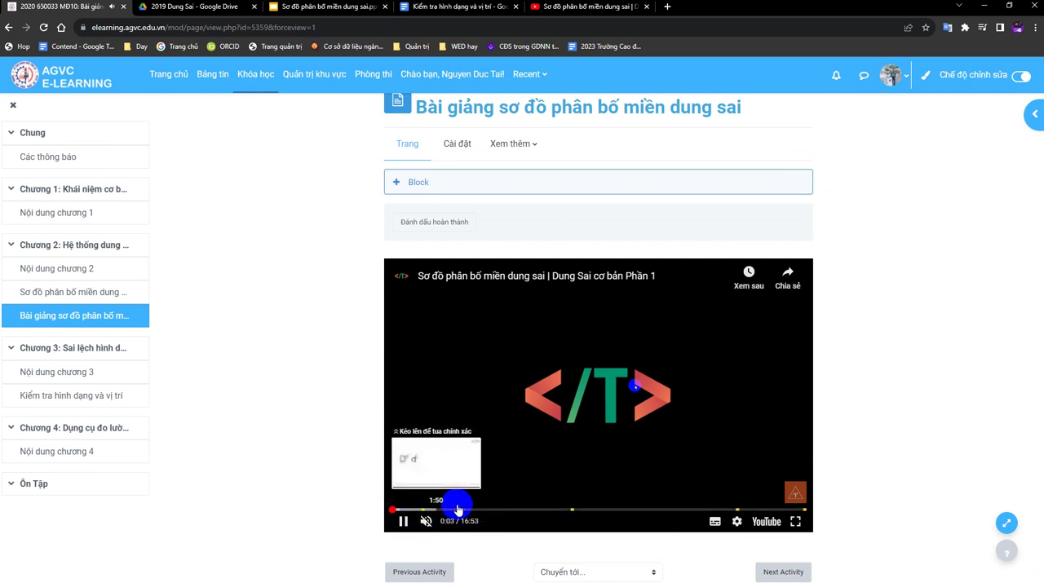
click(482, 510)
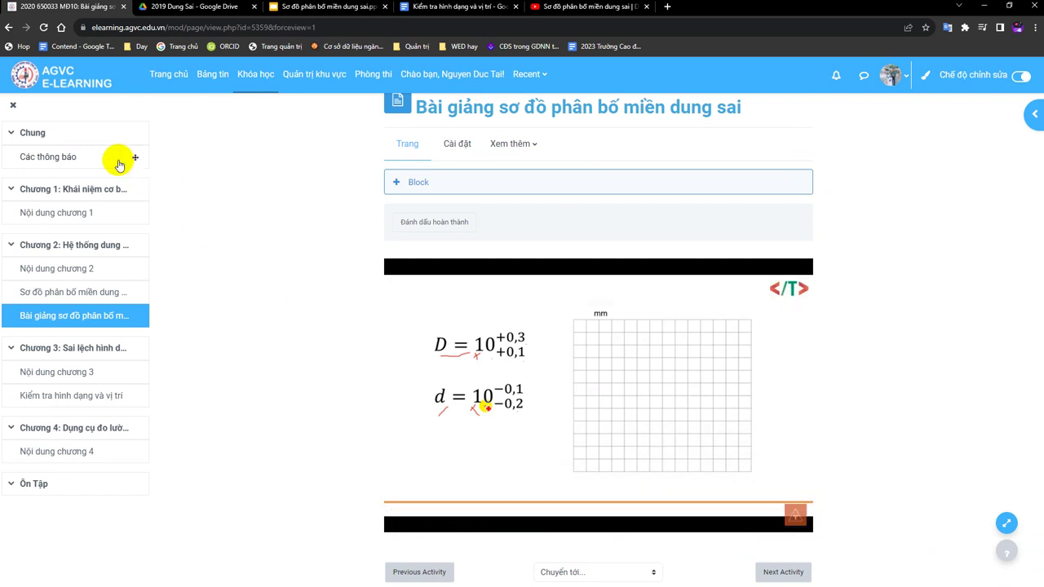
Return to the course page and start a new Bài tập activity in Chương 2: Hệ thống dung sai và lắp ghép
click(36, 134)
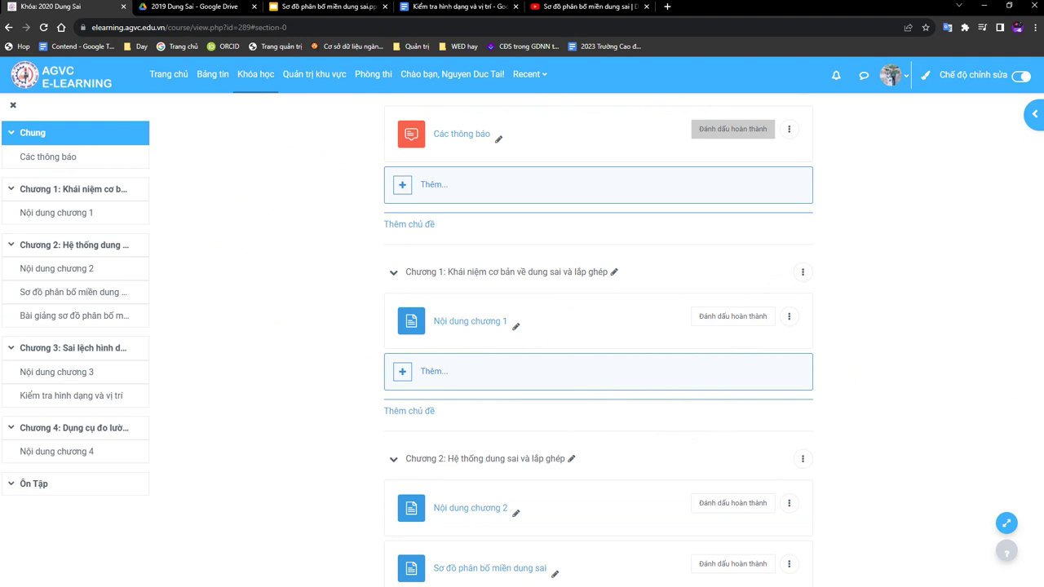
scroll(912, 422, down, 3)
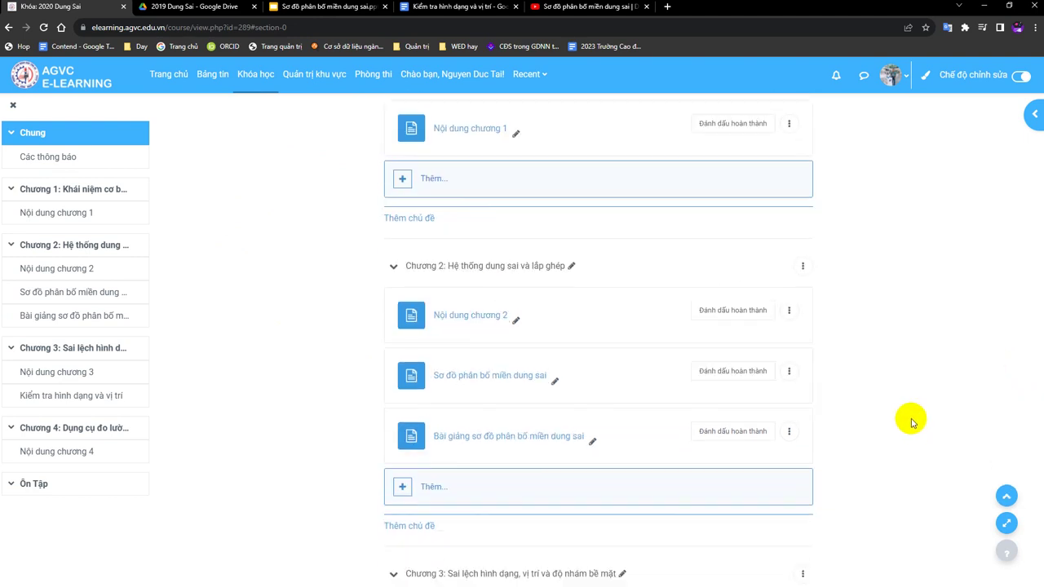
scroll(911, 422, down, 2)
scroll(911, 423, up, 1)
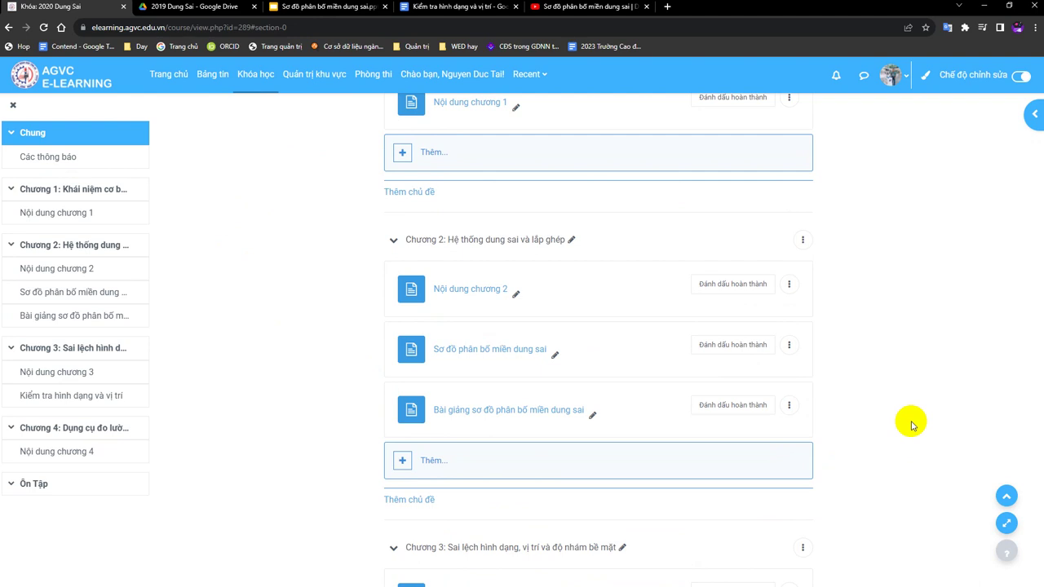
scroll(329, 454, up, 1)
scroll(329, 455, down, 1)
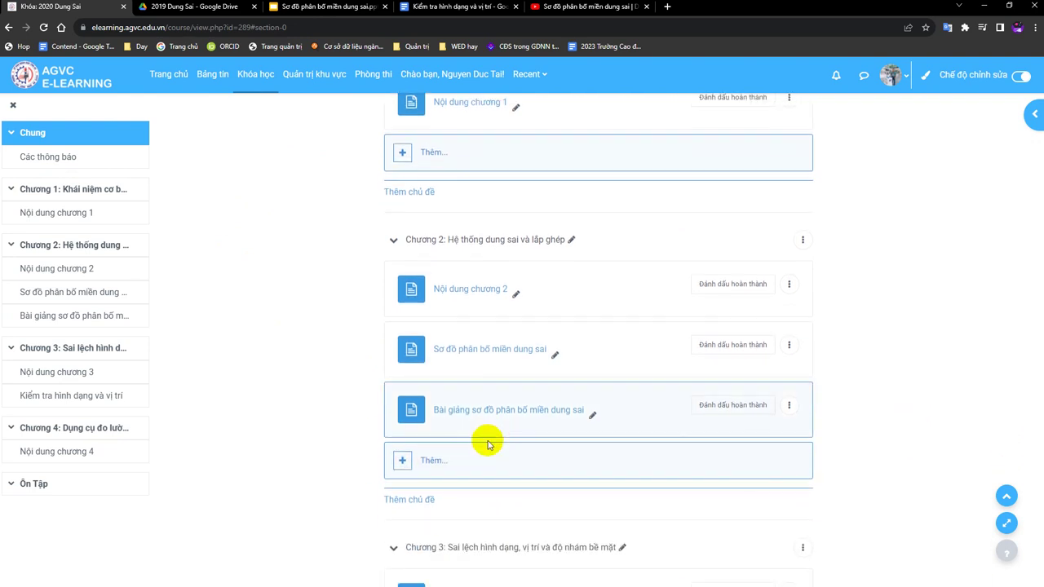
click(428, 463)
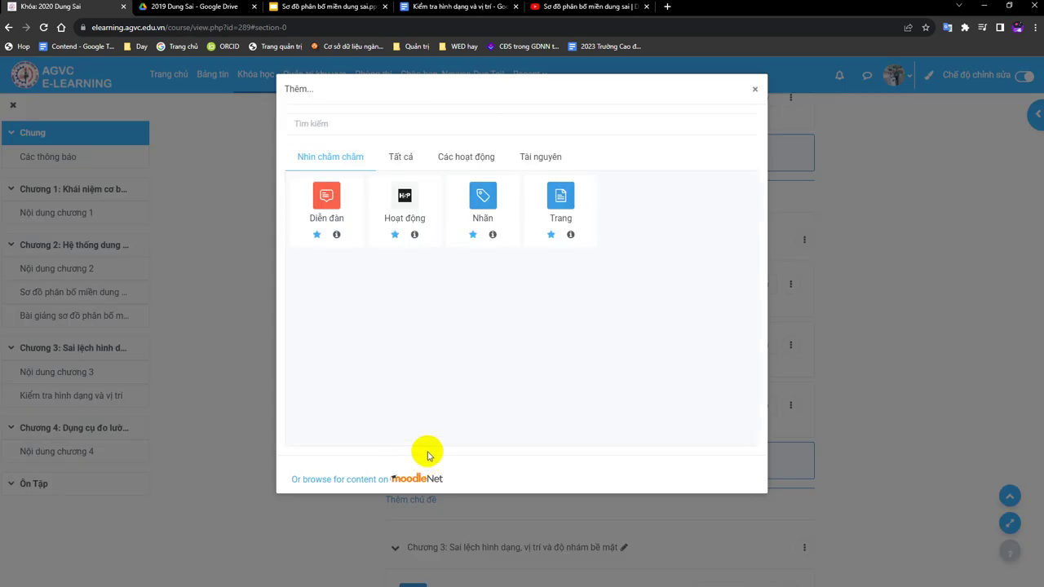
click(404, 158)
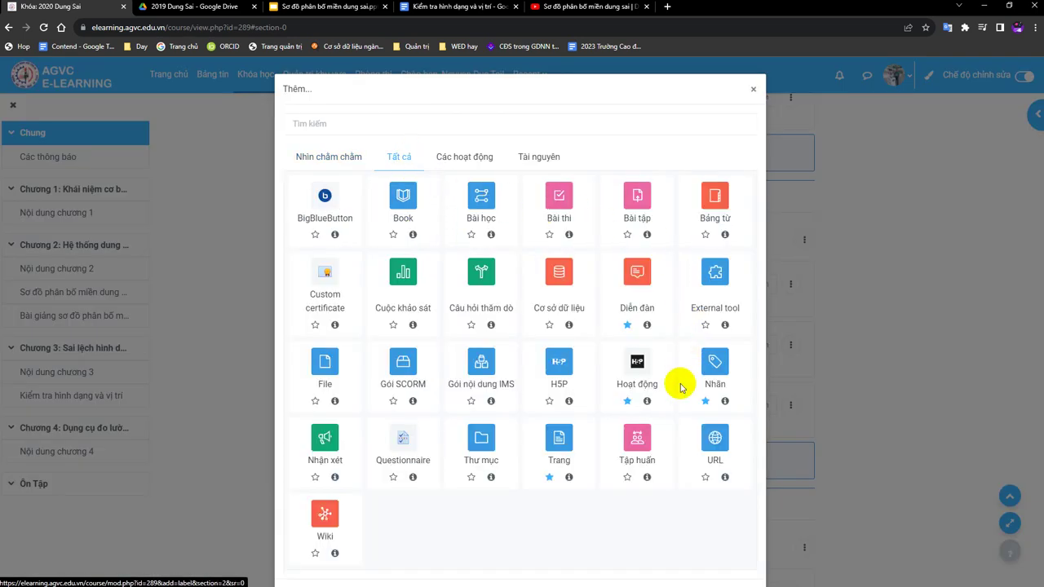
click(640, 204)
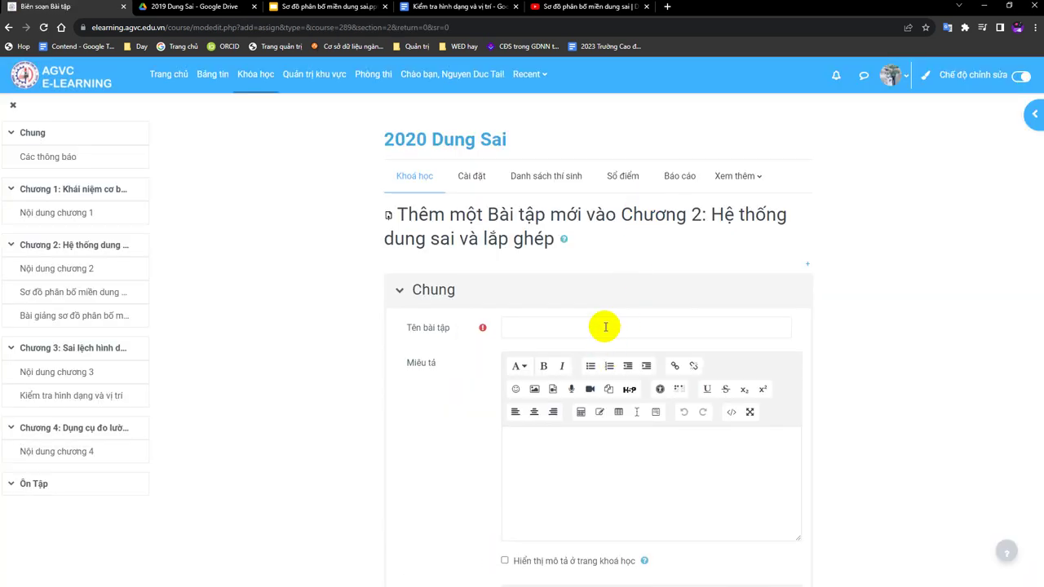
click(605, 327)
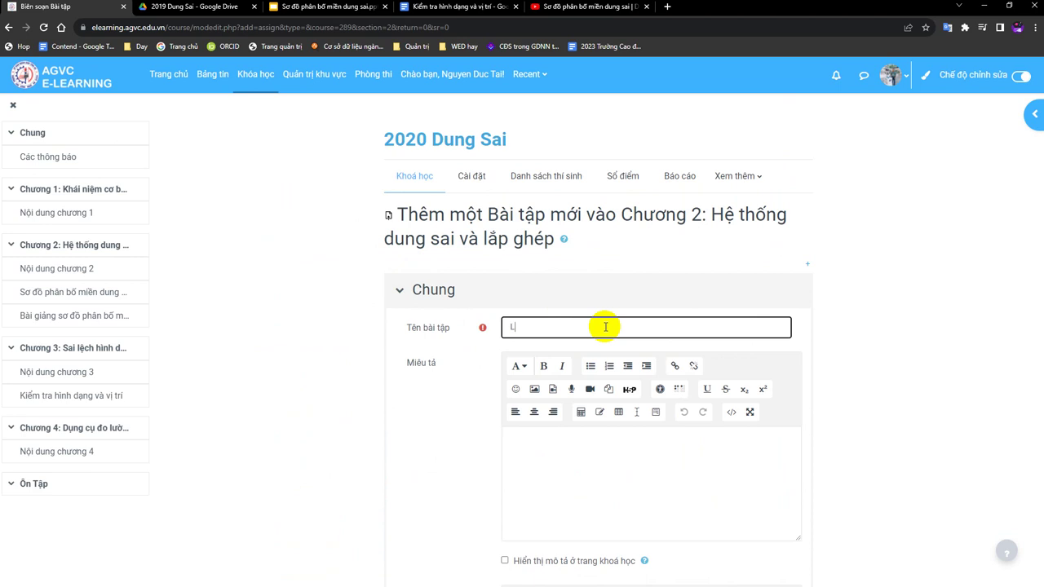
text(Thực hiện)
text( bào)
text( tập)
key(BackSpace)
key(BackSpace)
key(BackSpace)
key(BackSpace)
key(BackSpace)
key(BackSpace)
key(BackSpace)
key(BackSpace)
key(BackSpace)
key(BackSpace)
key(BackSpace)
key(BackSpace)
key(BackSpace)
key(BackSpace)
key(BackSpace)
key(BackSpace)
key(BackSpace)
Name the assignment "Bài tập sơ đồ phân bố miền dung sai"
text(Bài ta)
text(âp)
text( sơ đo)
text( phân)
text( bố miề)
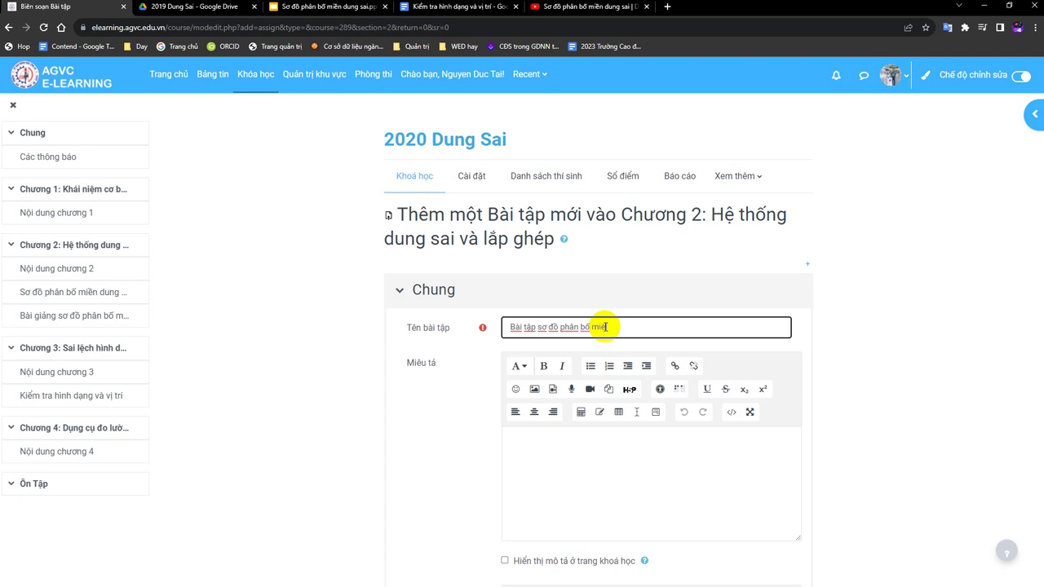
text(n d)
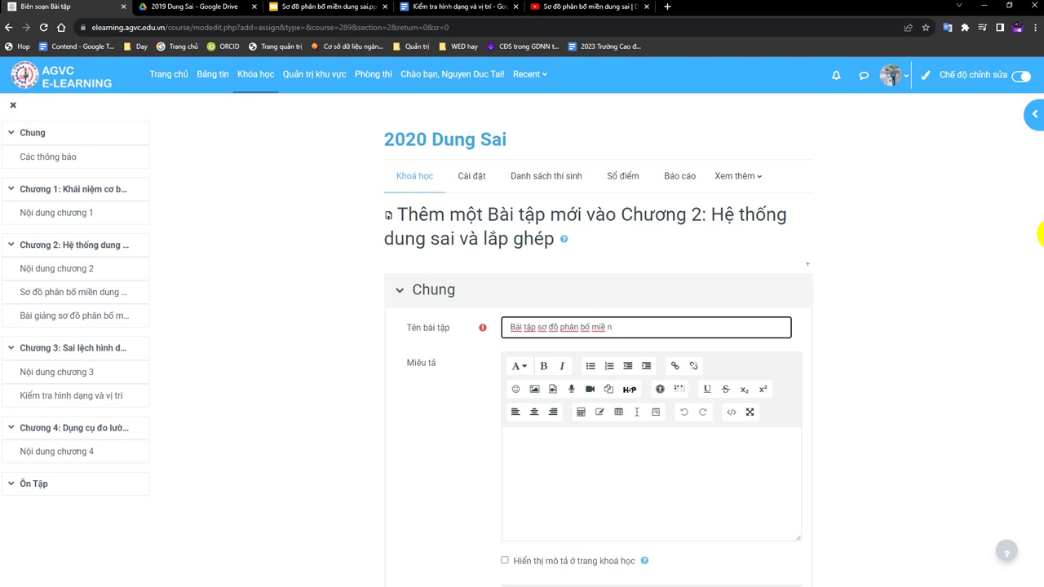
key(BackSpace)
key(BackSpace)
text(n dung sai)
Fill the assignment's Miêu tả with the Bài tập 1 hole problem: D = 70 mm, Dmax = 70,105 mm, Dmin = 70,028 mm, 70,250 mm after machining
scroll(710, 466, down, 7)
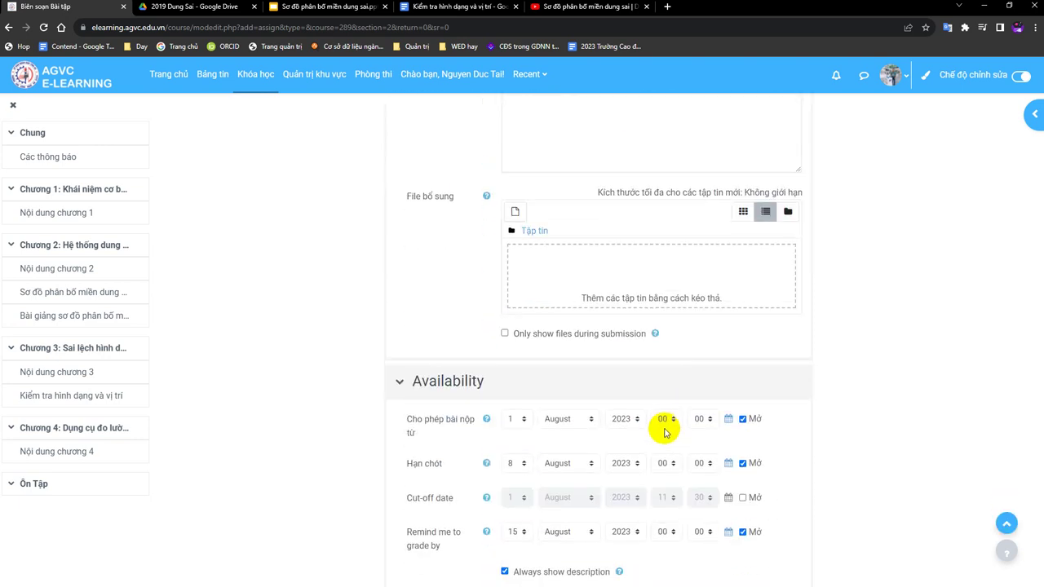
scroll(665, 429, up, 6)
click(601, 312)
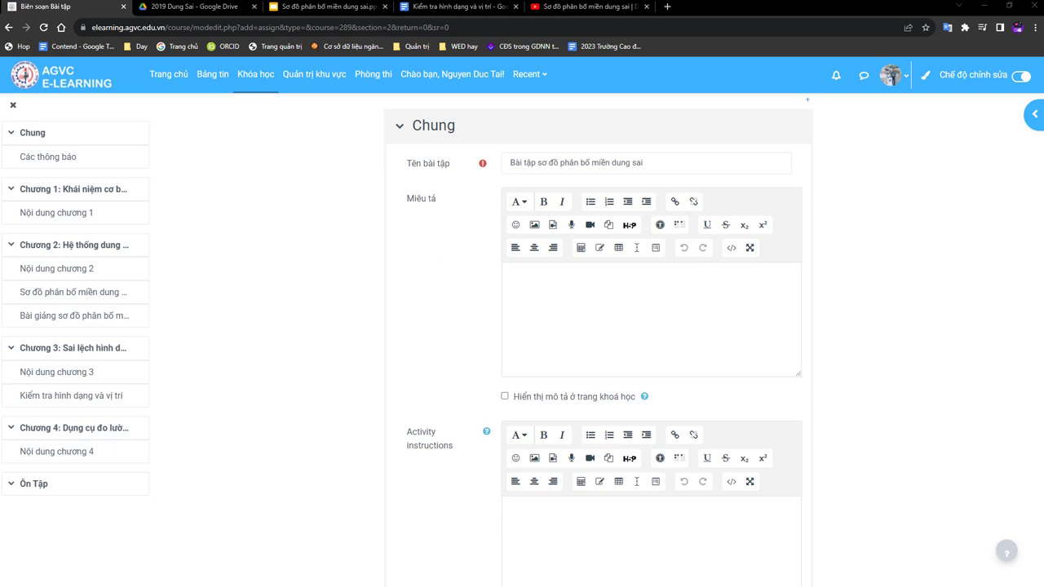
click(565, 318)
text(Bài tập 1: Cho một chi tiết lỗ có kích thước danh nghĩa D = 70 mm, kích thước giới hạn lớn nhất là Dmax = 70,105 mm, kích thước giới hạn nhỏ nhất Dmin = 70,028 mm. Tính trị số các sai lệch giới hạn và dung sai của chi tiết lỗ. Nếu sau khi gia công đo chi tiết này và đạt kích thước 70,250 mm thì chi tiết có đạt yêu cầu không?)
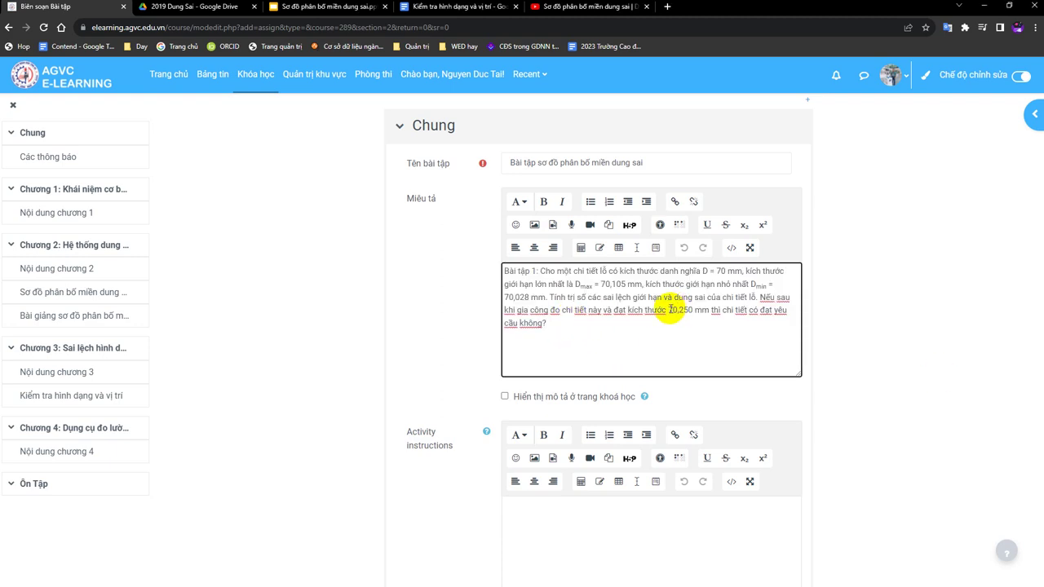
Enable Văn bản trực tuyến and toggle Nộp tập tin under Loại bài nộp, then save and display the assignment
scroll(660, 345, down, 3)
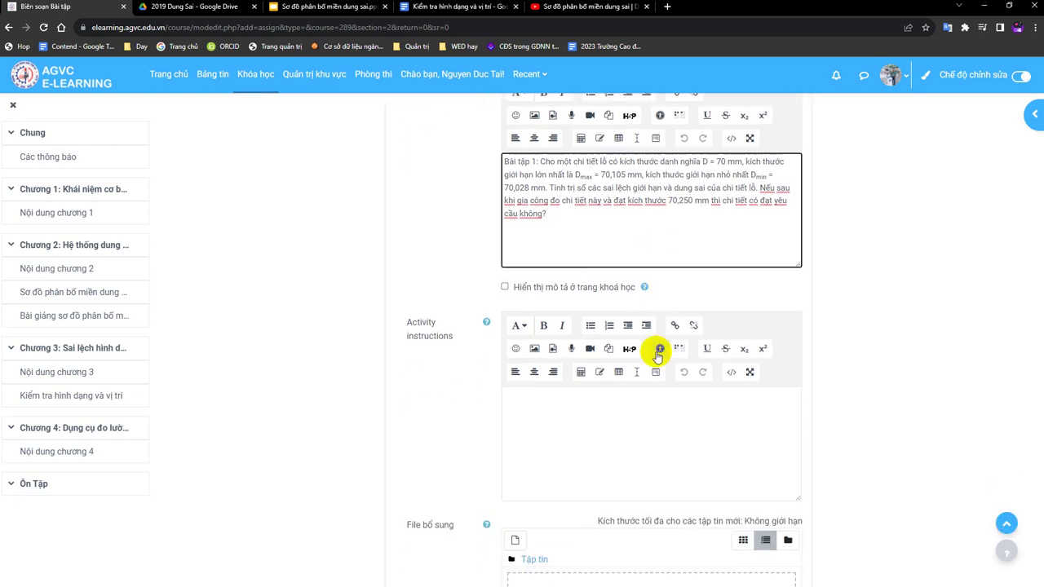
scroll(566, 350, down, 4)
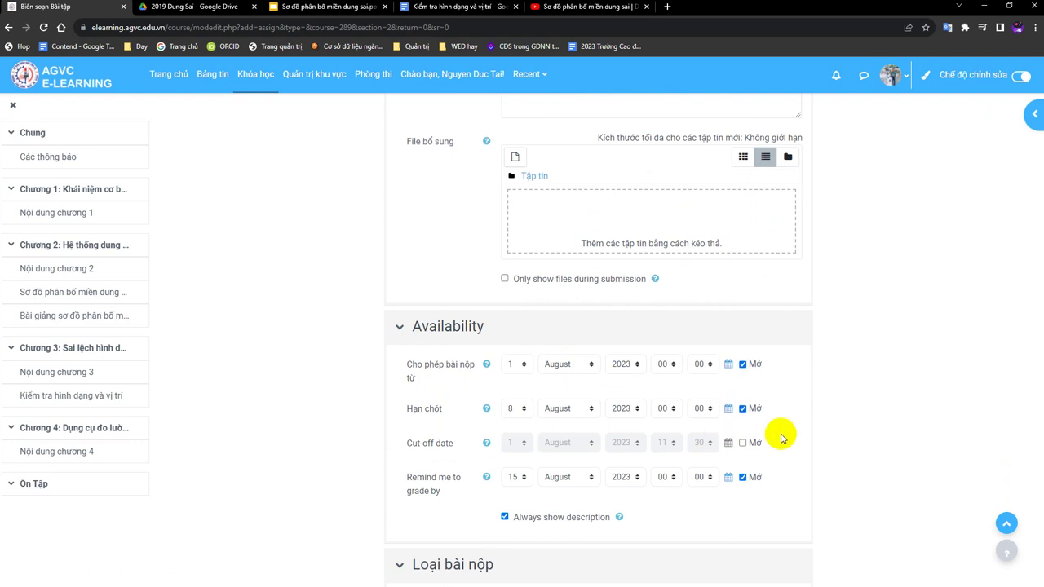
scroll(645, 443, down, 3)
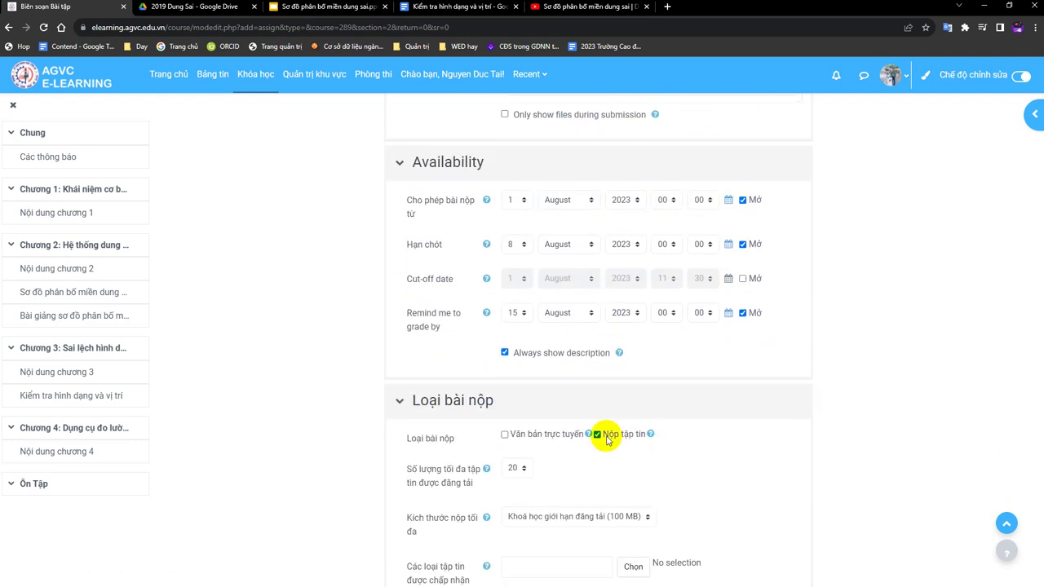
click(505, 435)
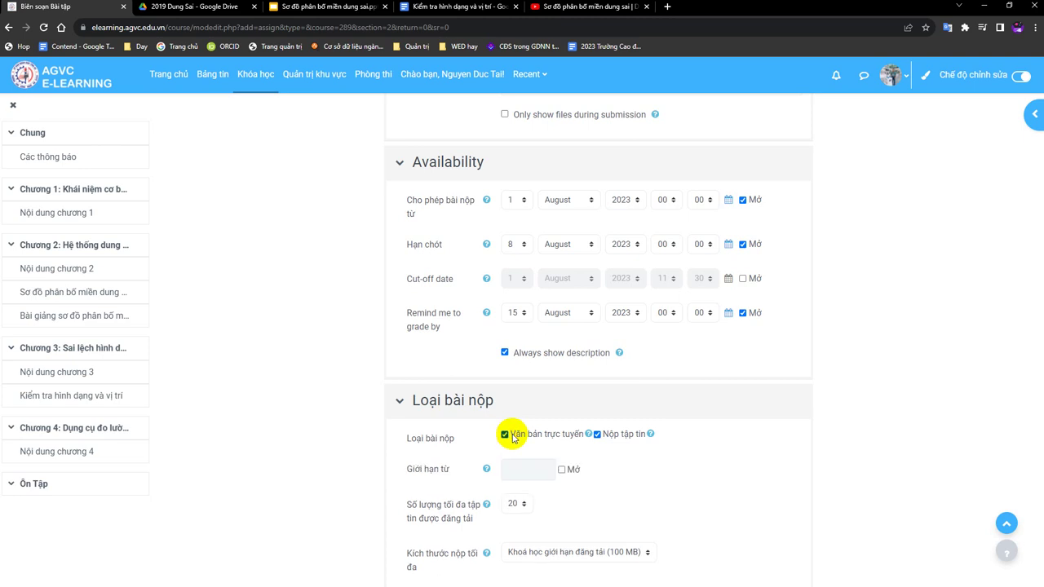
click(598, 436)
scroll(600, 441, down, 7)
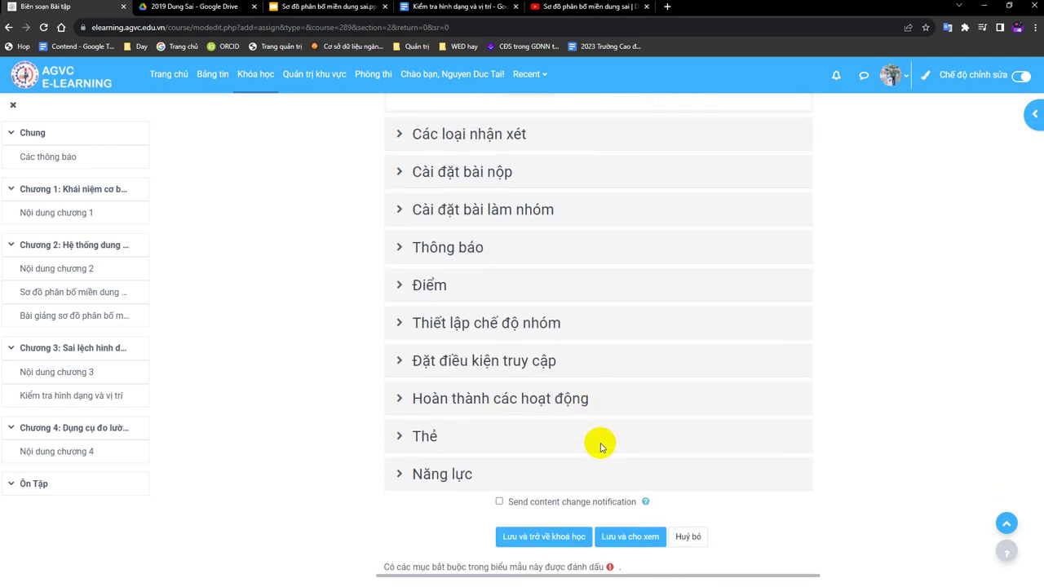
click(630, 536)
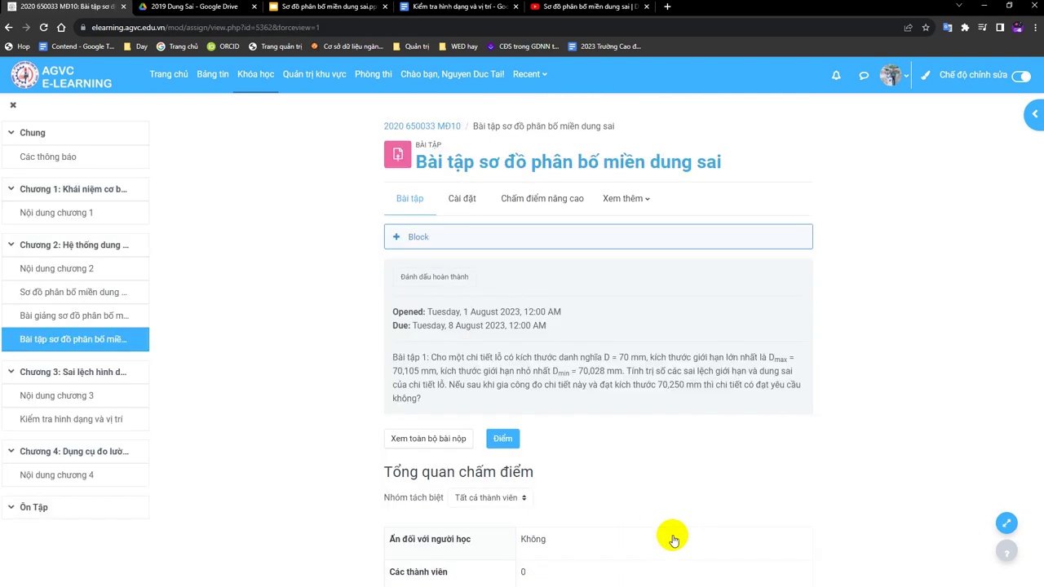
Review the saved assignment's dates, description and grading overview, including the remaining time and the separate-group choices
scroll(669, 522, down, 2)
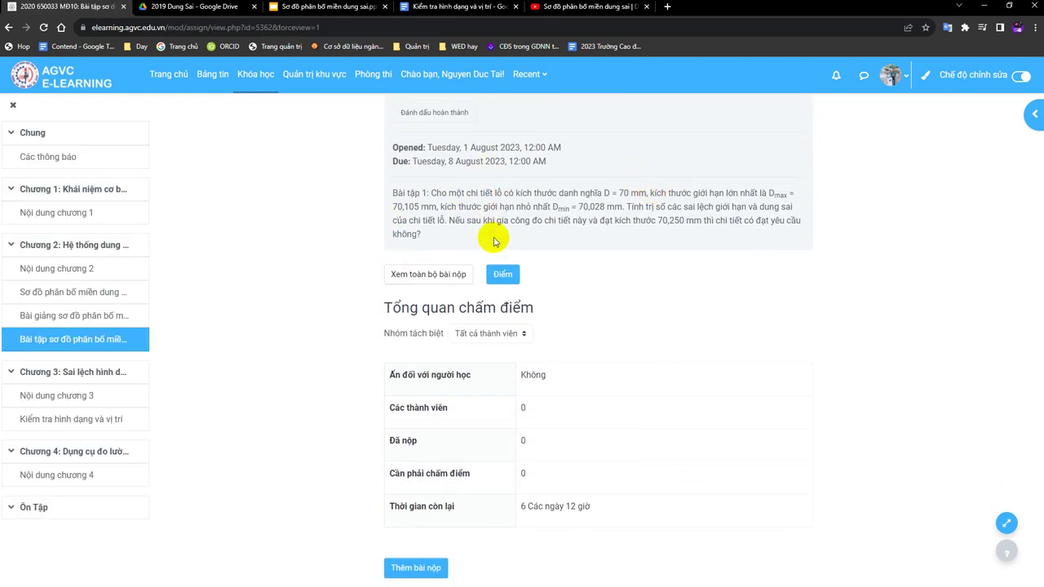
scroll(690, 371, down, 1)
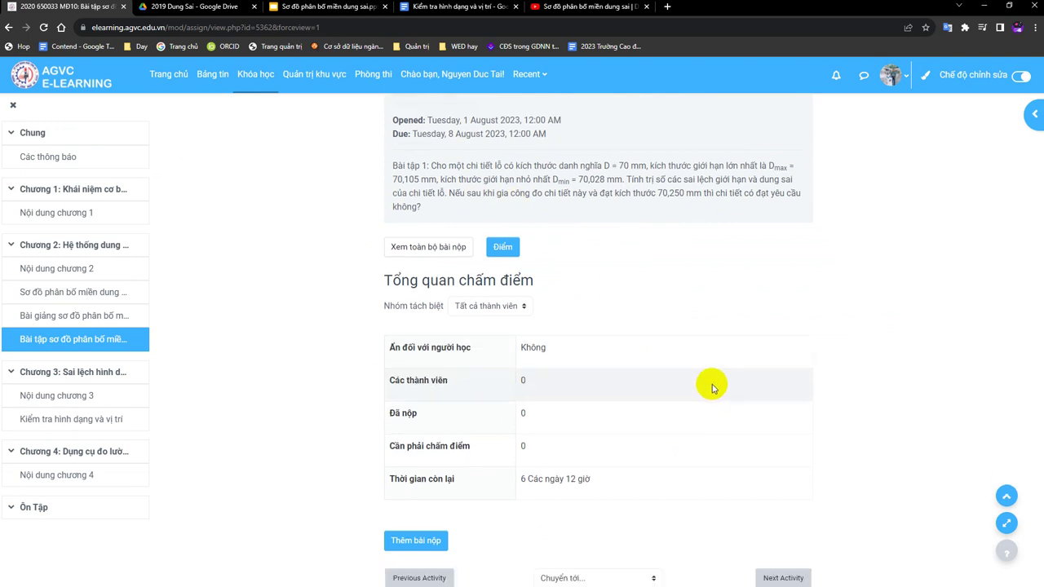
scroll(712, 388, down, 1)
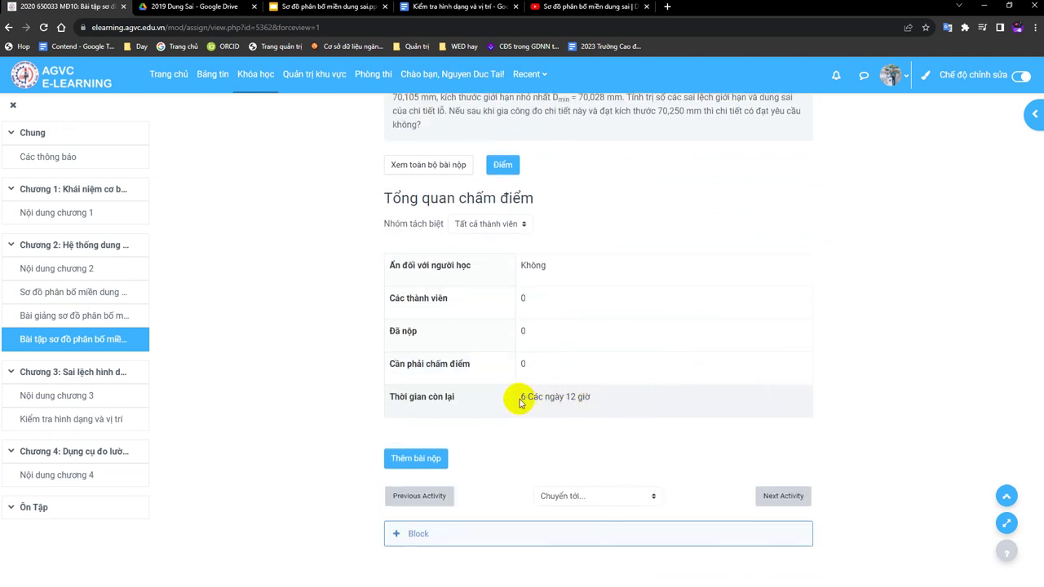
drag(520, 400, 594, 399)
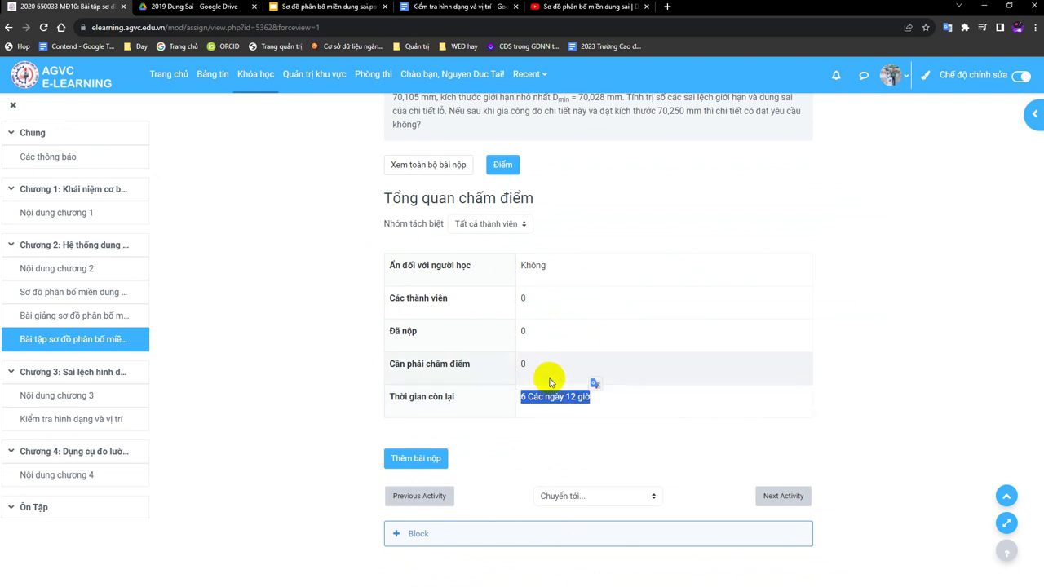
scroll(547, 378, up, 2)
click(499, 337)
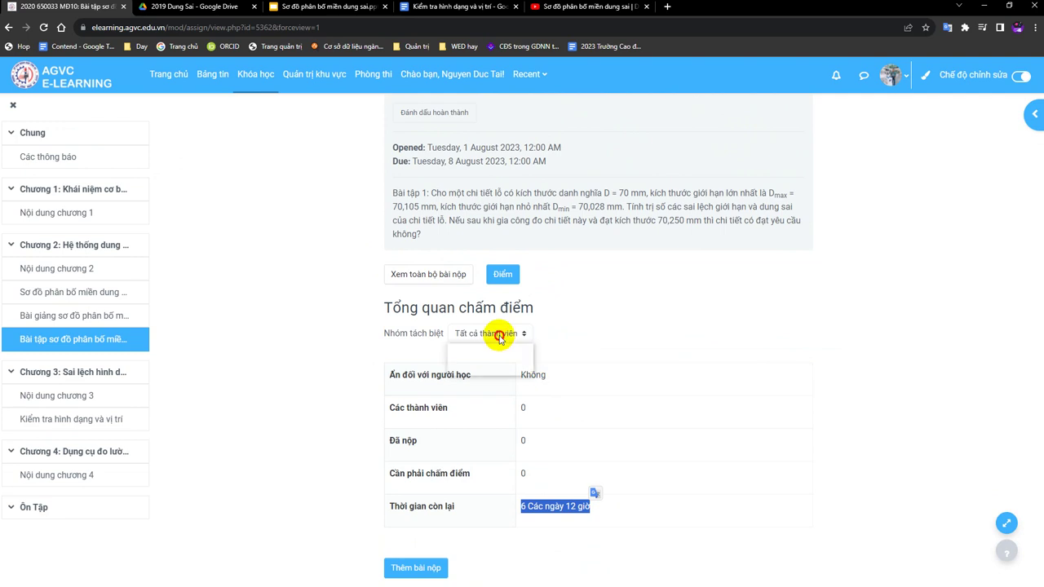
click(626, 335)
scroll(629, 339, up, 1)
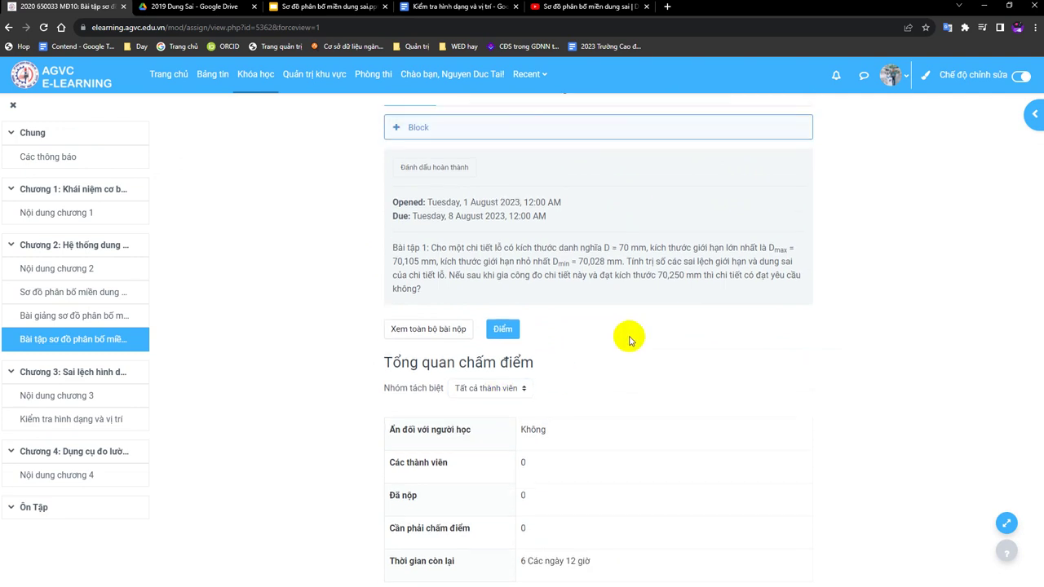
scroll(613, 349, up, 2)
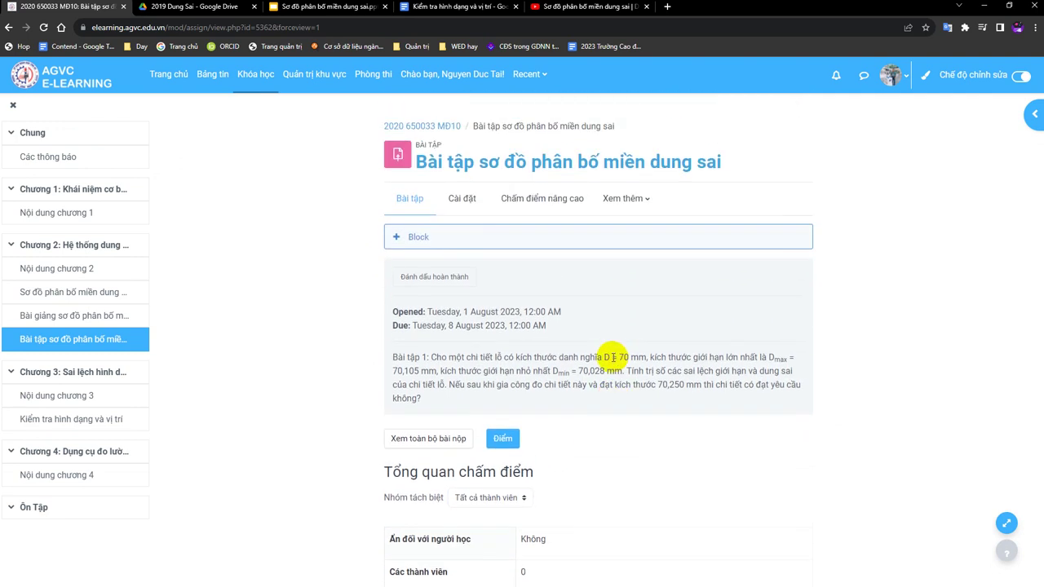